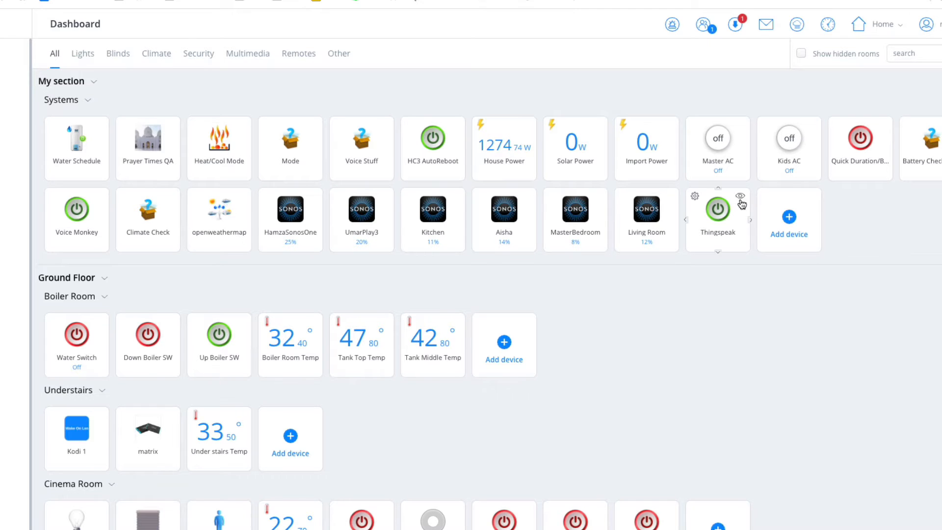
Open the settings of the Thingspeak device in the Systems room and review its list of variables
click(740, 196)
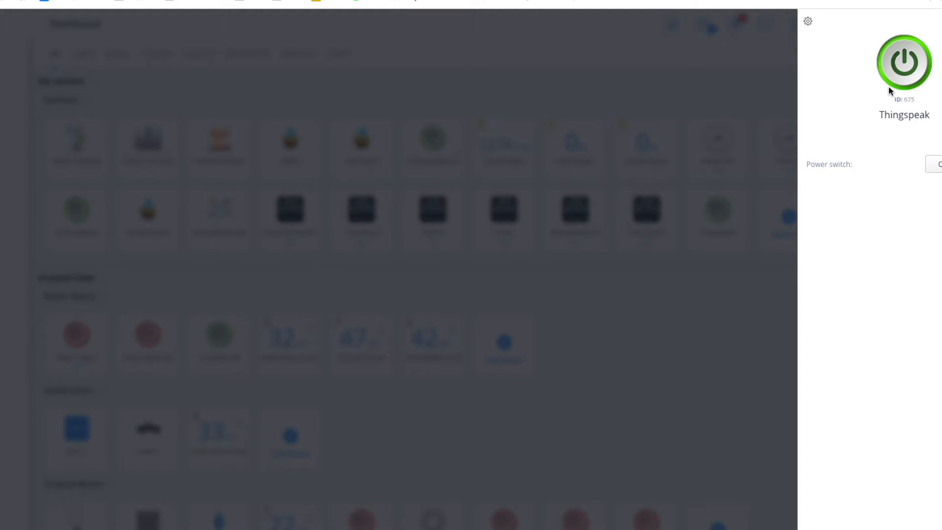
click(807, 21)
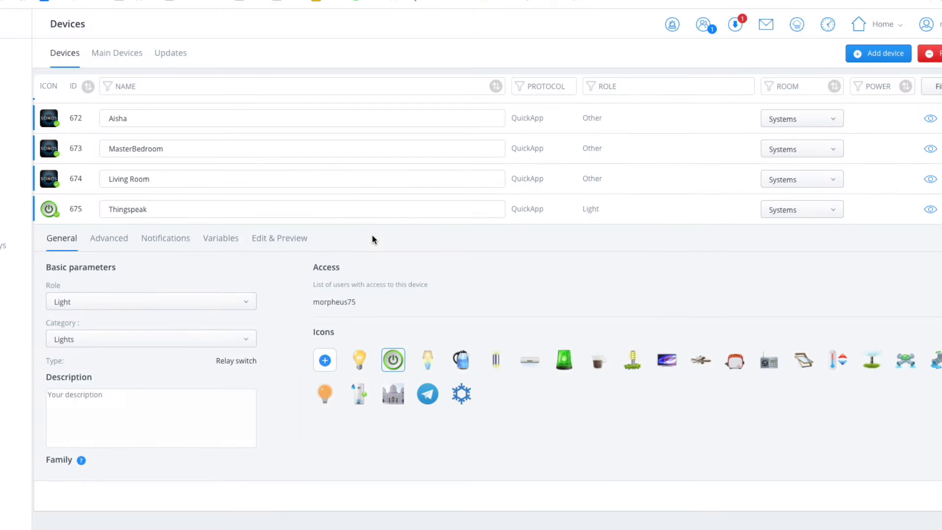
click(219, 242)
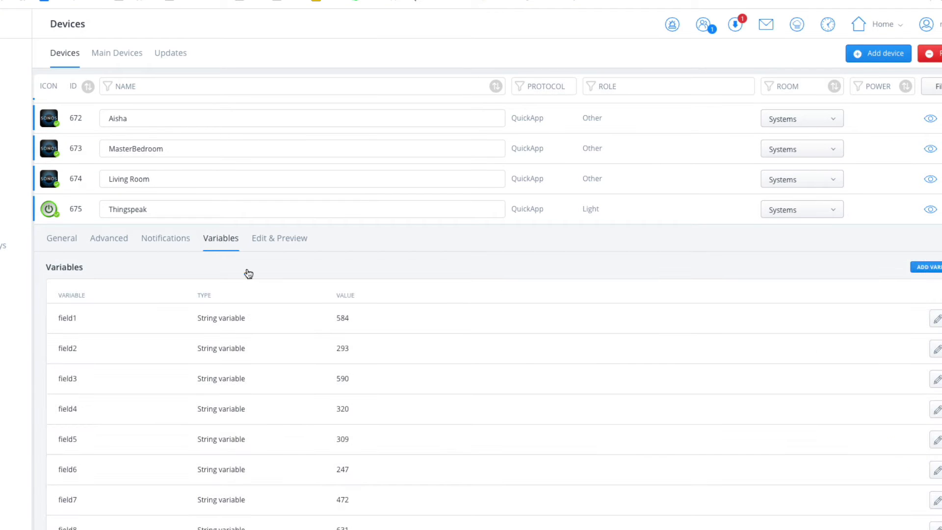
scroll(487, 314, down, 2)
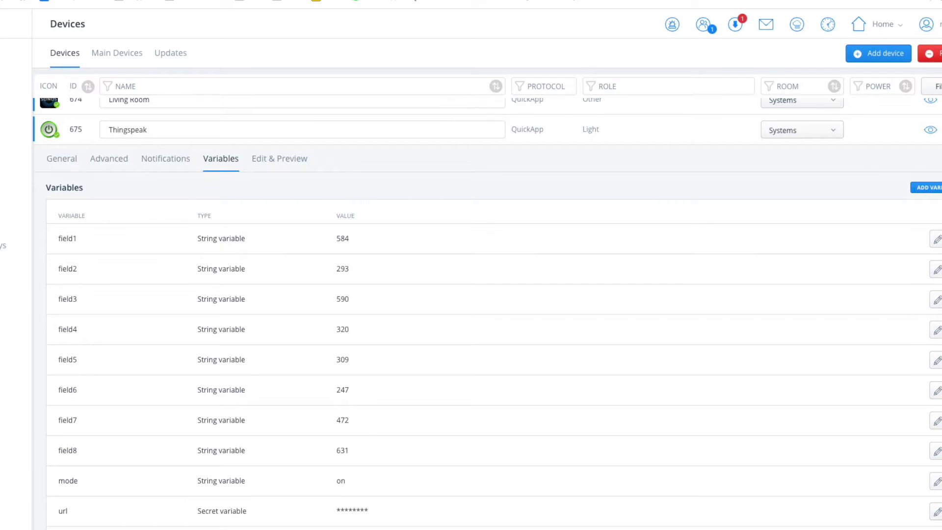
scroll(798, 378, down, 4)
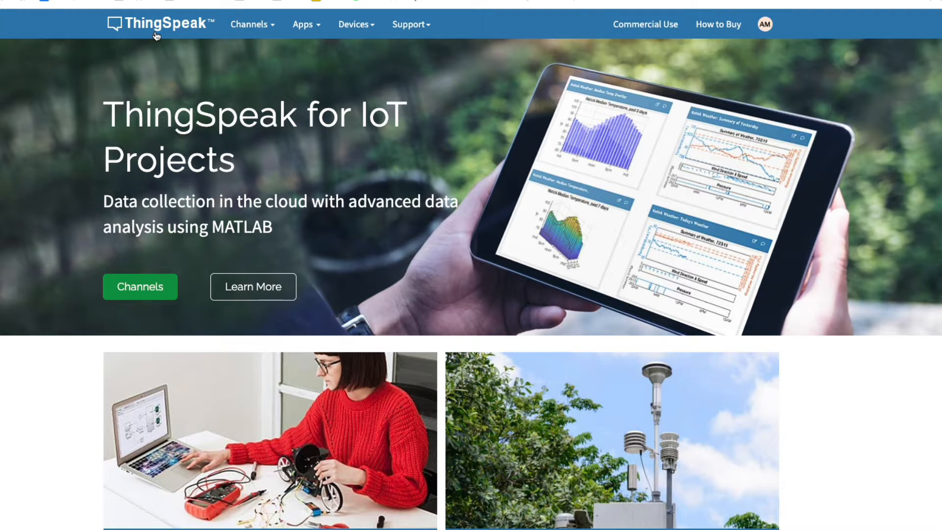
Switch to the ThingSpeak website and view the account's license details and the available license options
click(765, 27)
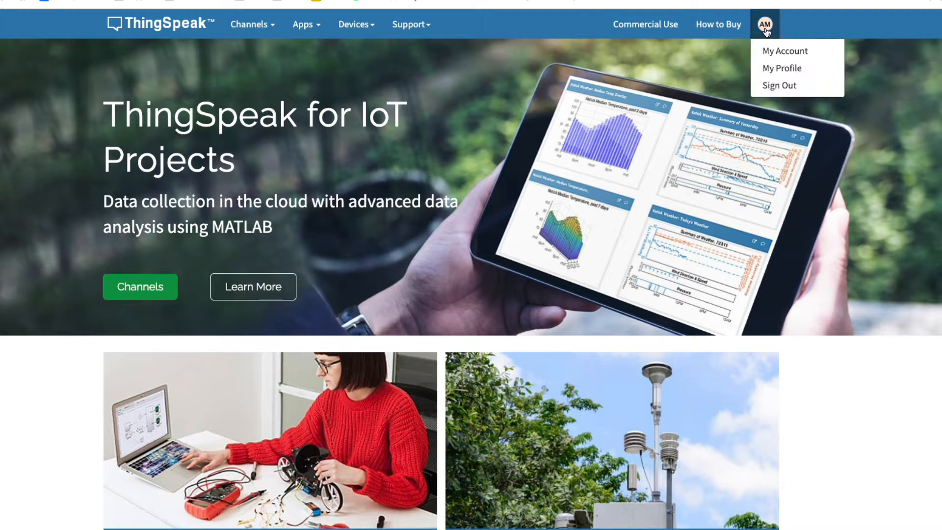
click(799, 55)
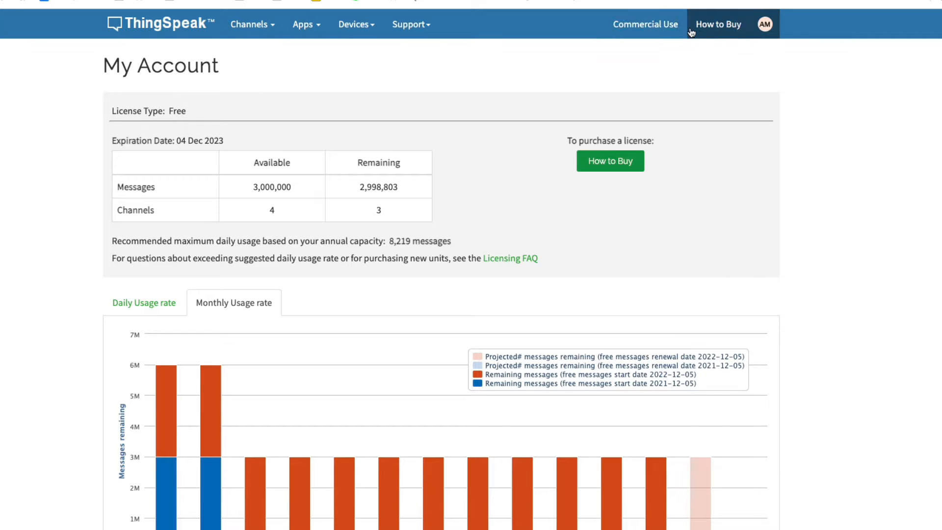
click(710, 31)
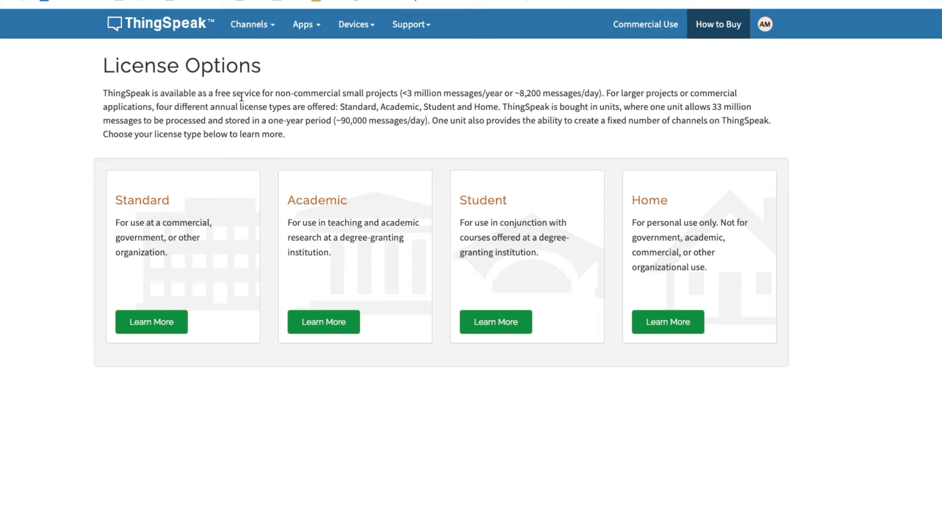
Return to the account overview and examine the daily message usage chart for the most recent days
click(768, 28)
click(777, 49)
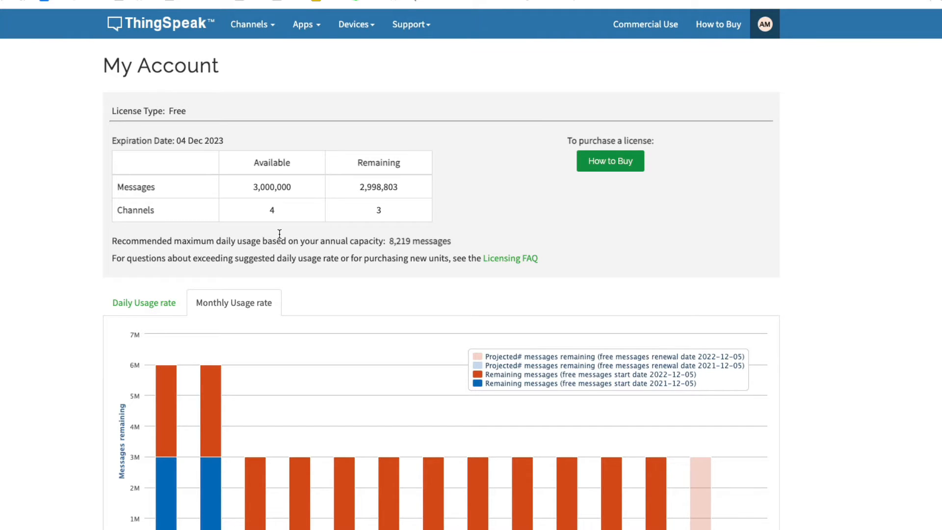
scroll(361, 437, down, 2)
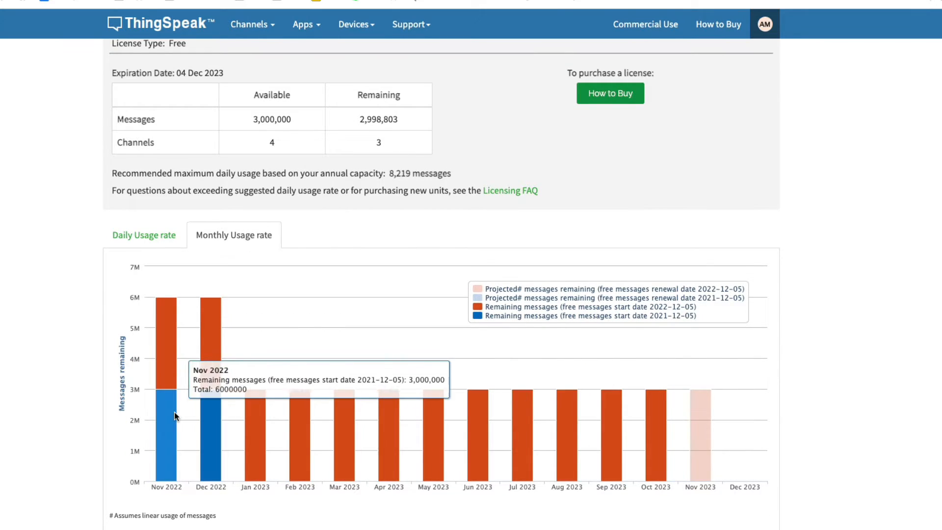
click(161, 239)
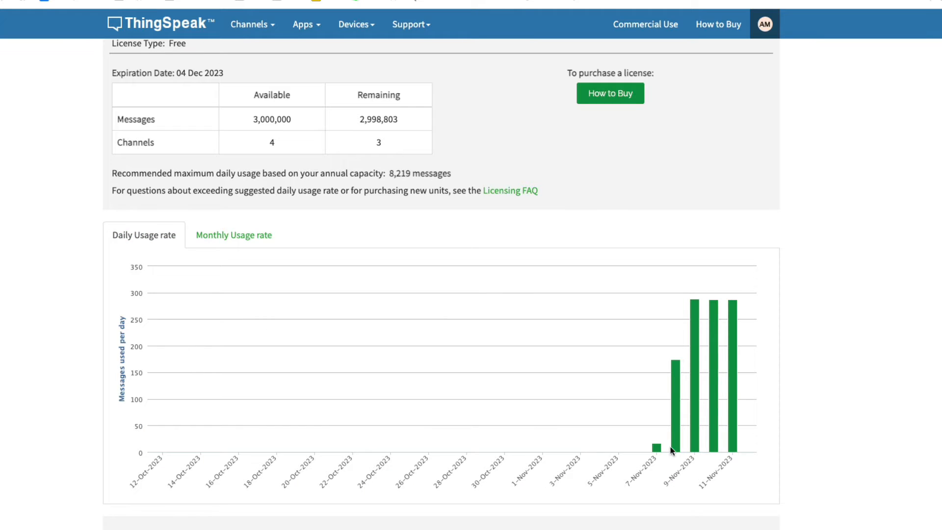
mouse_move(672, 449)
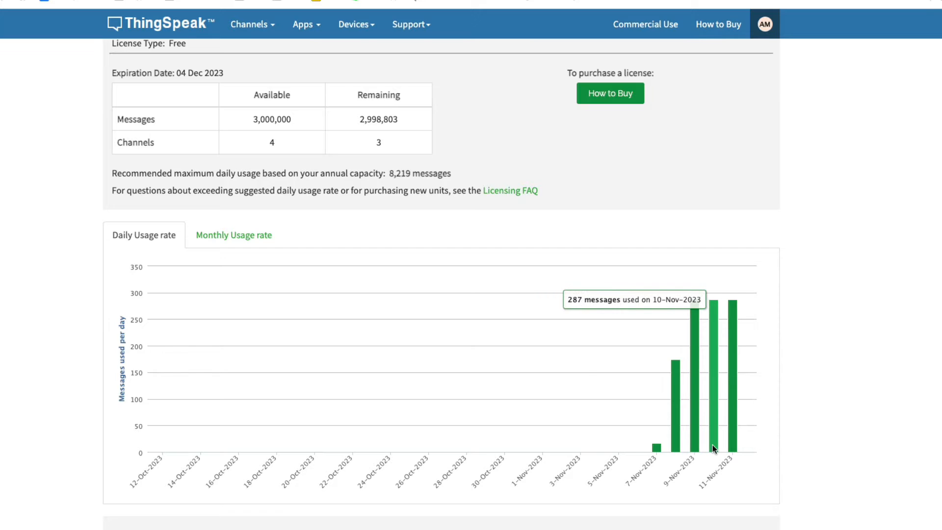
mouse_move(731, 447)
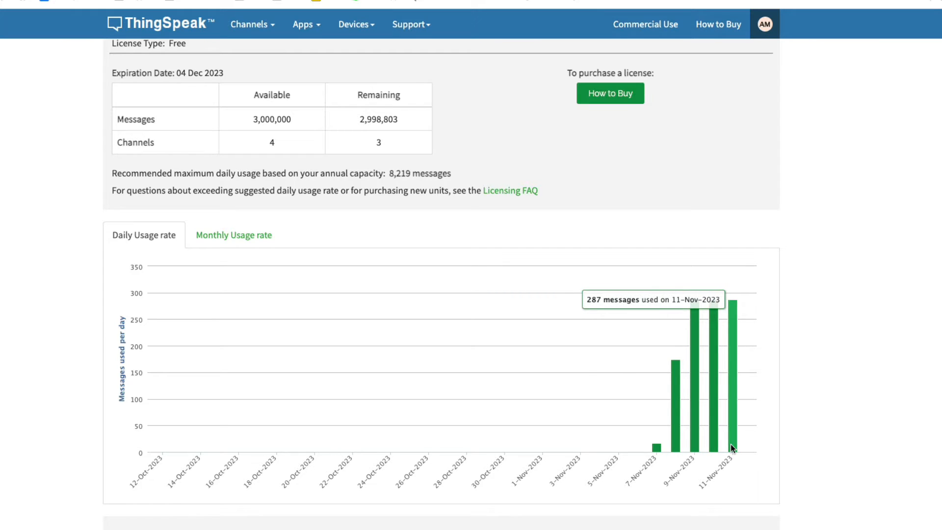
mouse_move(698, 375)
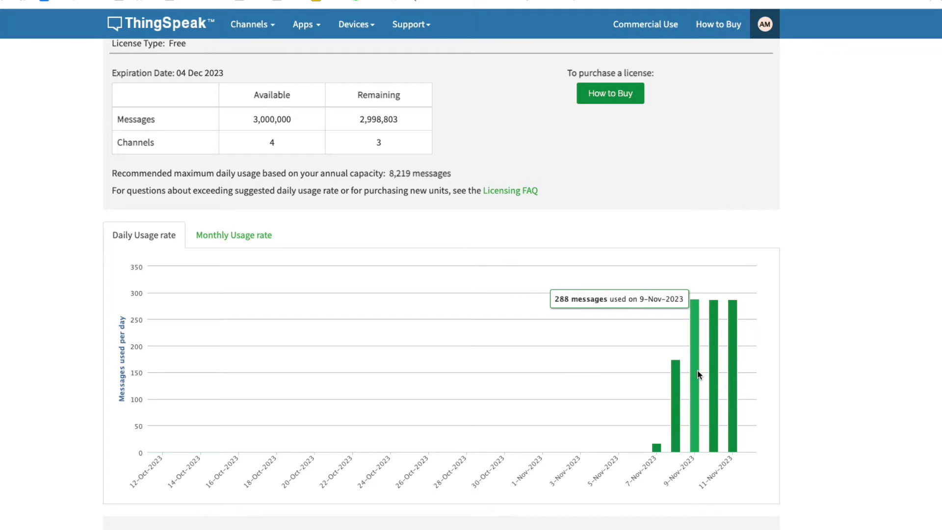
scroll(514, 265, up, 1)
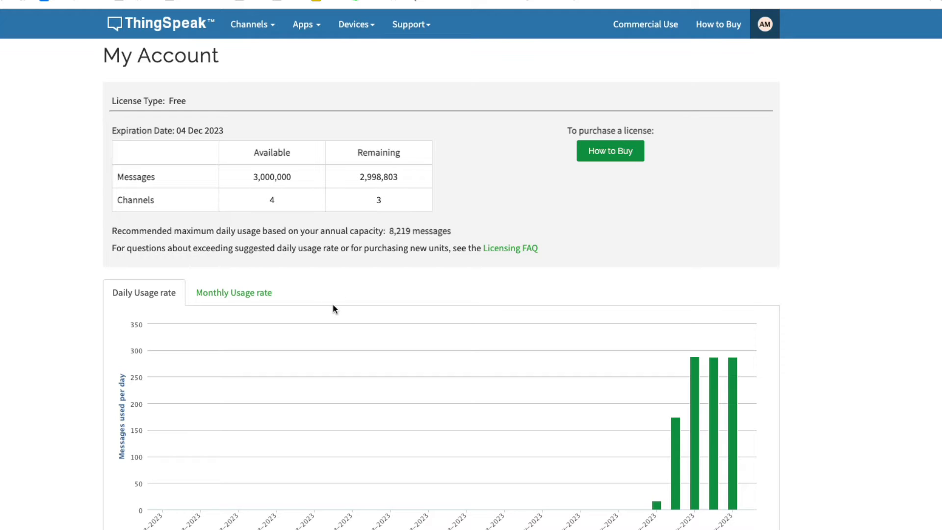
Open the private view of the Room Temps channel from the list of own channels
click(260, 25)
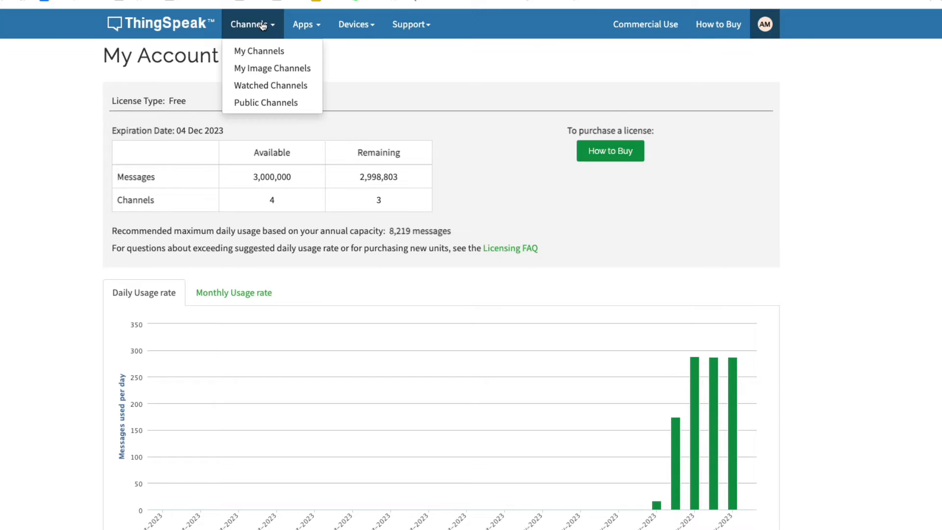
click(255, 51)
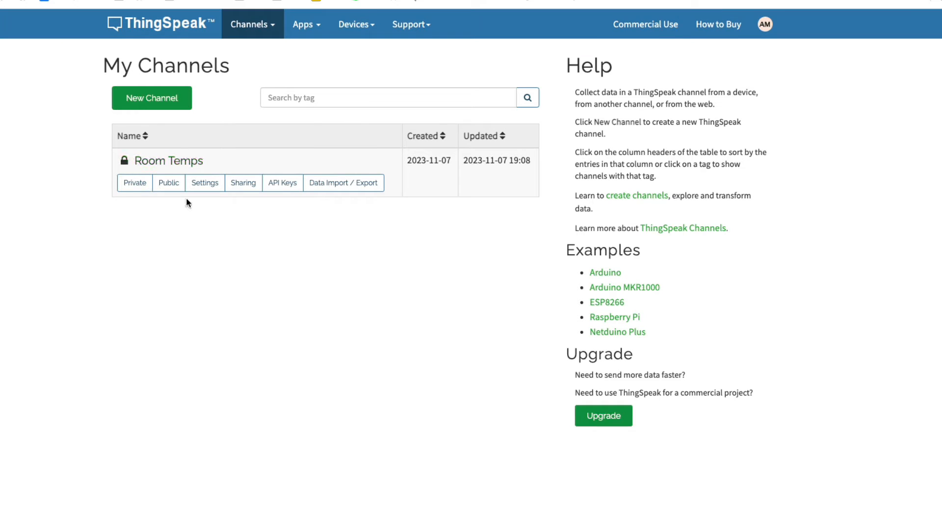
click(137, 189)
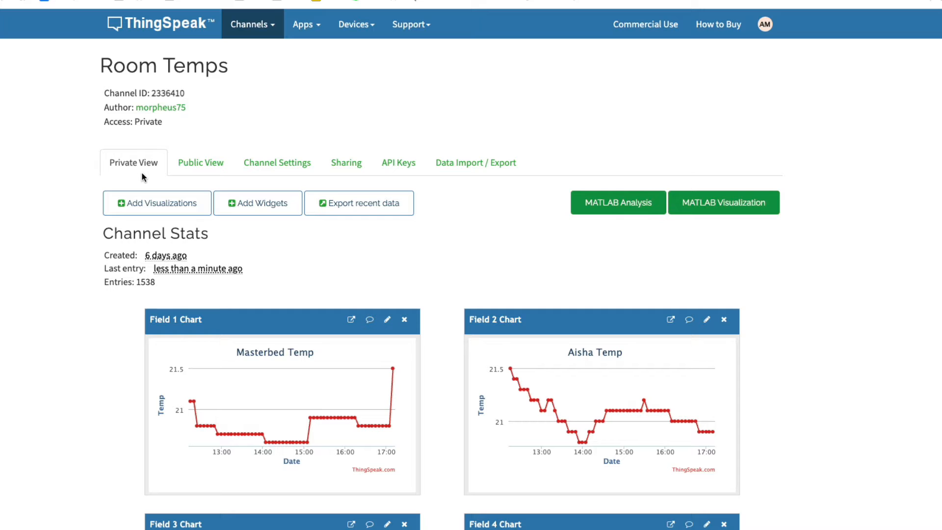
Examine the temperature charts for fields 1 to 8 of the channel, including individual data points
scroll(132, 333, down, 2)
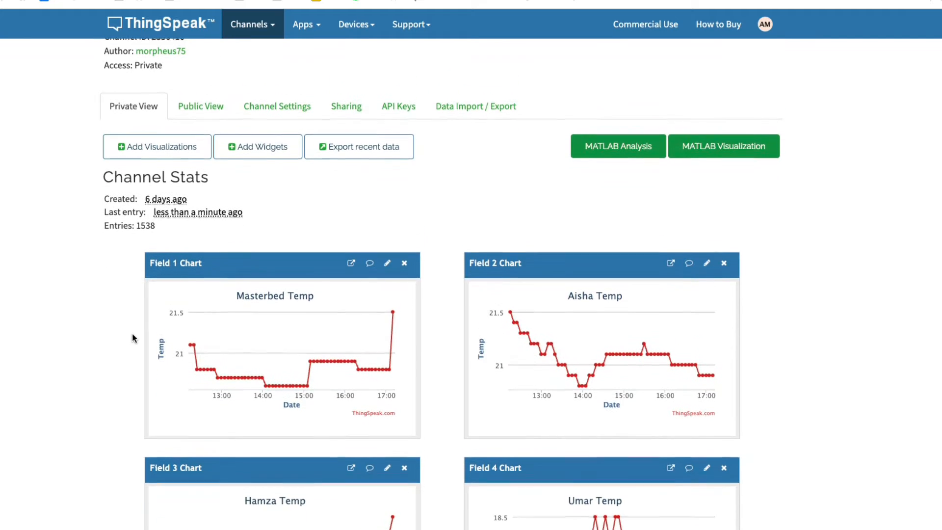
scroll(133, 336, down, 5)
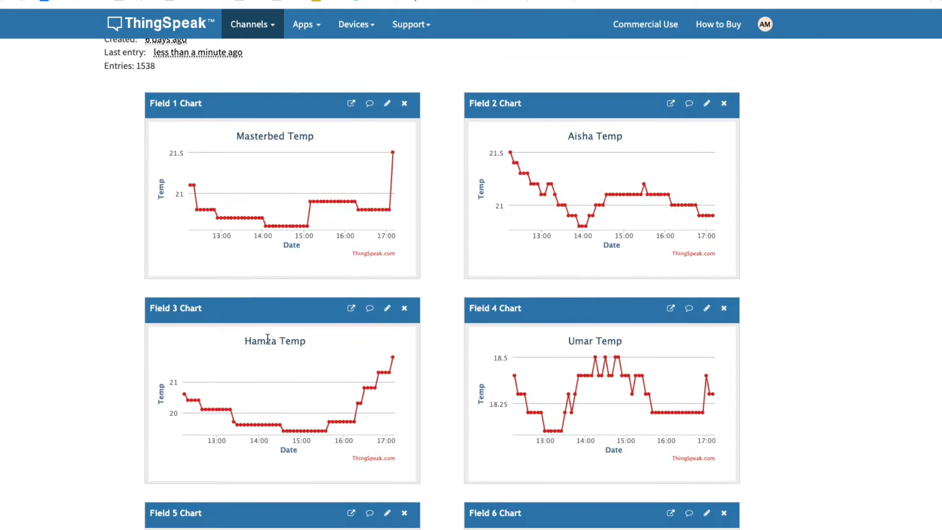
scroll(267, 338, down, 14)
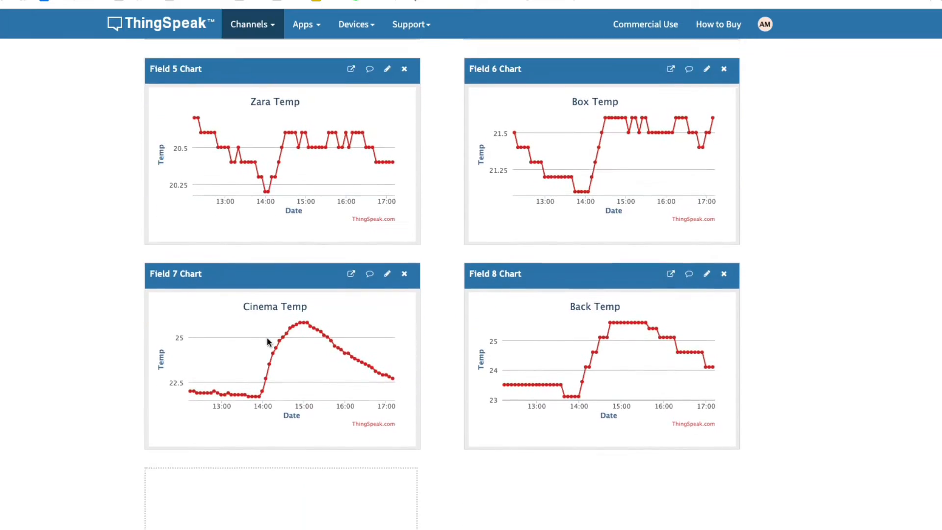
scroll(267, 337, up, 12)
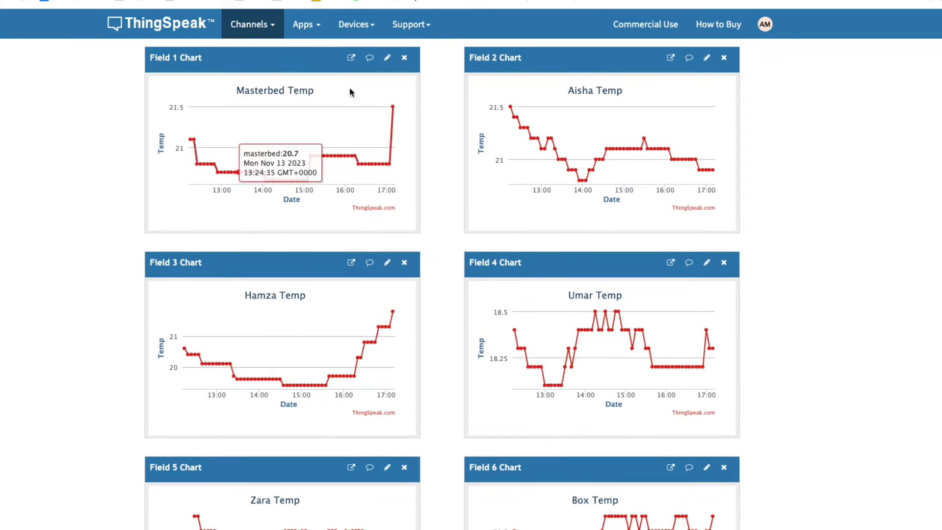
scroll(383, 309, down, 4)
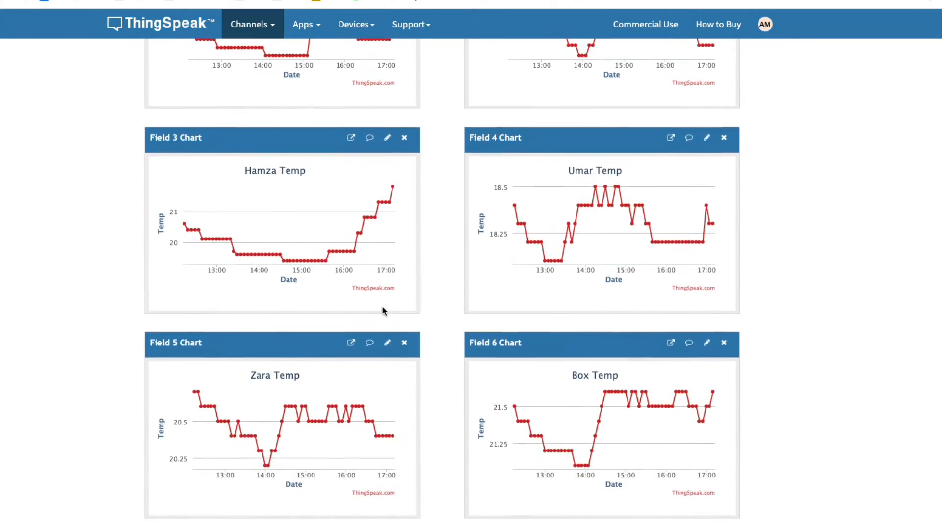
scroll(382, 306, up, 6)
mouse_move(308, 186)
scroll(308, 187, up, 1)
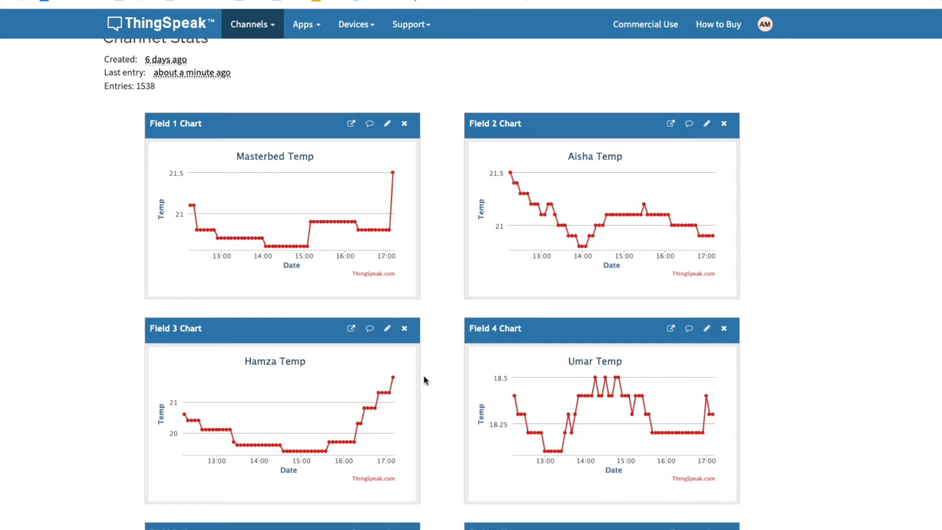
scroll(384, 345, down, 1)
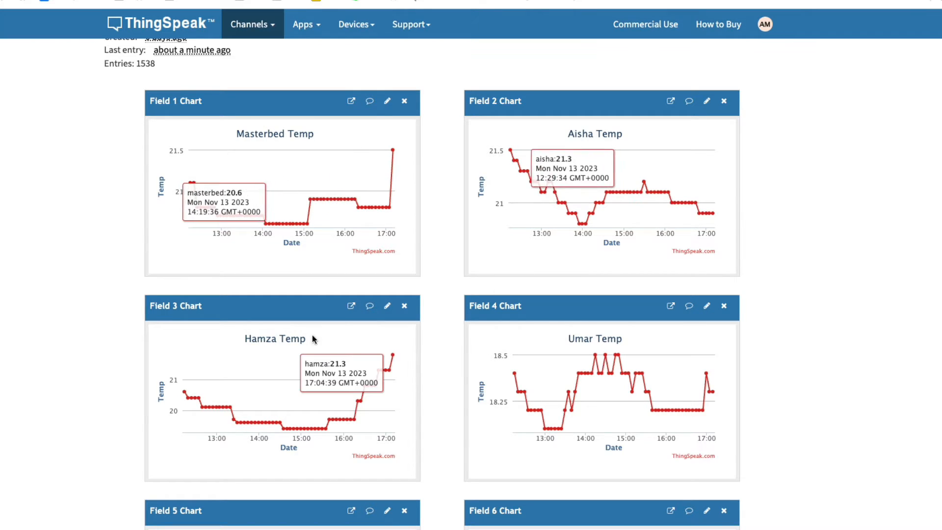
scroll(337, 361, down, 3)
scroll(339, 362, down, 3)
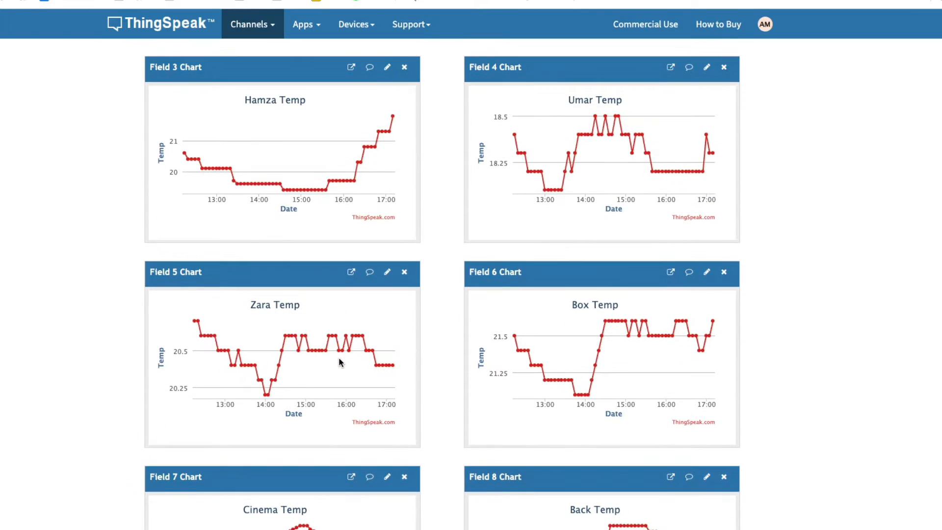
scroll(389, 103, down, 1)
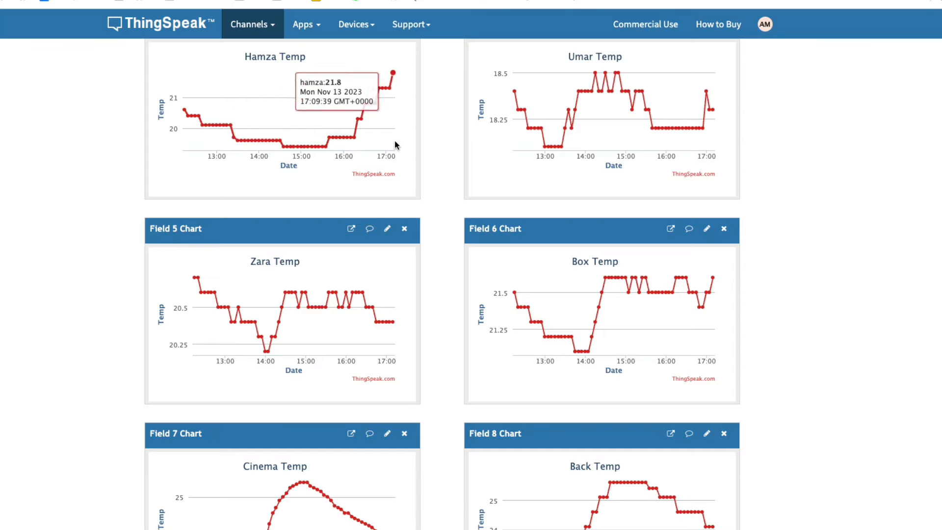
scroll(394, 140, up, 3)
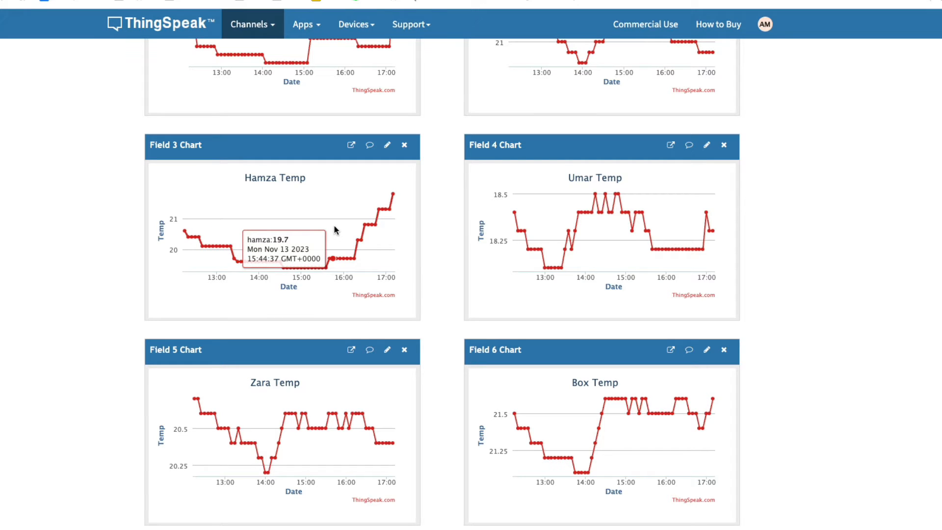
scroll(334, 230, down, 1)
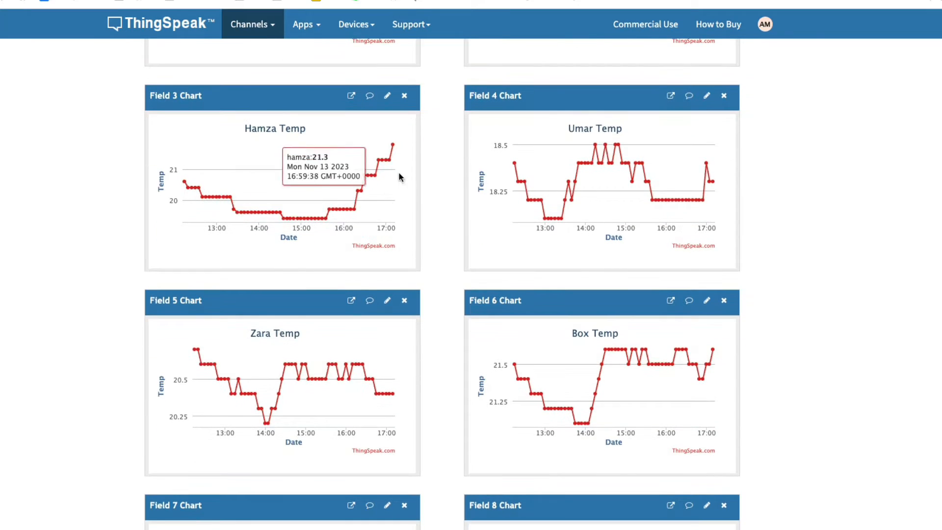
scroll(399, 189, down, 1)
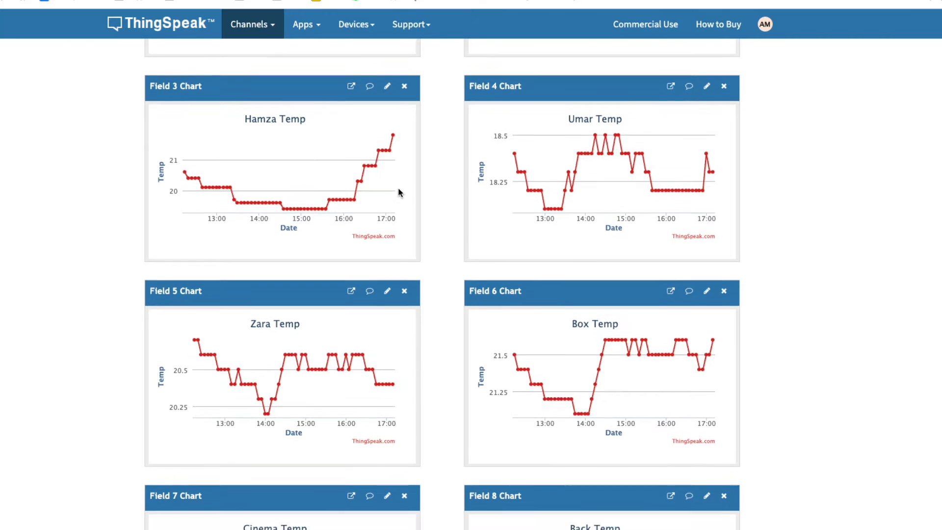
scroll(304, 271, down, 2)
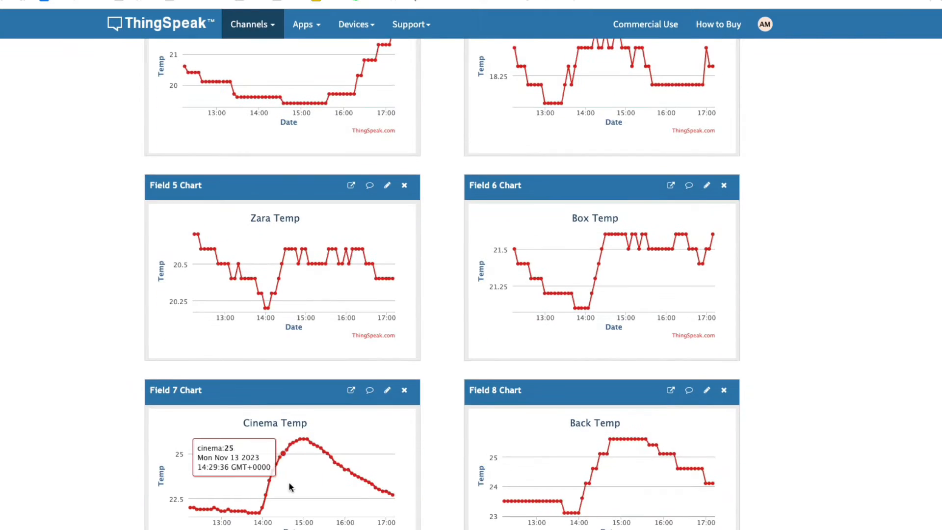
scroll(292, 482, down, 2)
scroll(575, 280, up, 10)
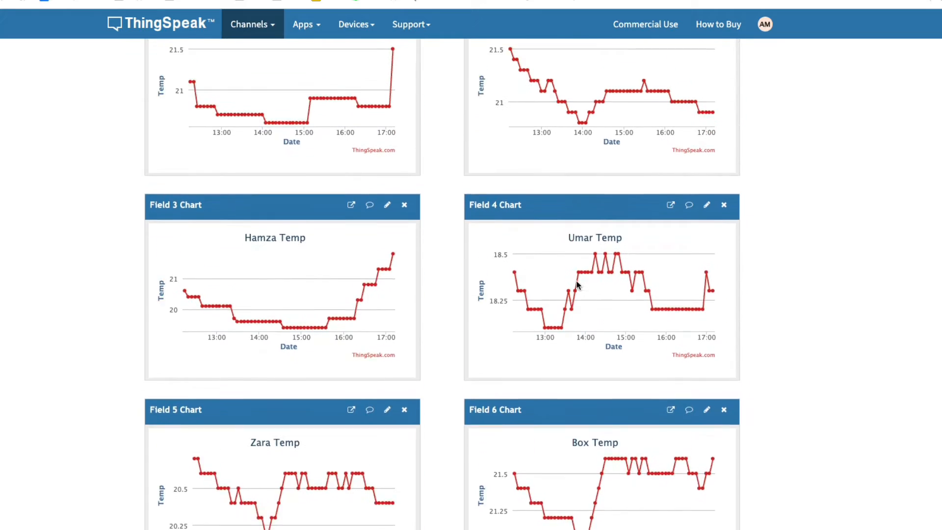
scroll(577, 281, up, 3)
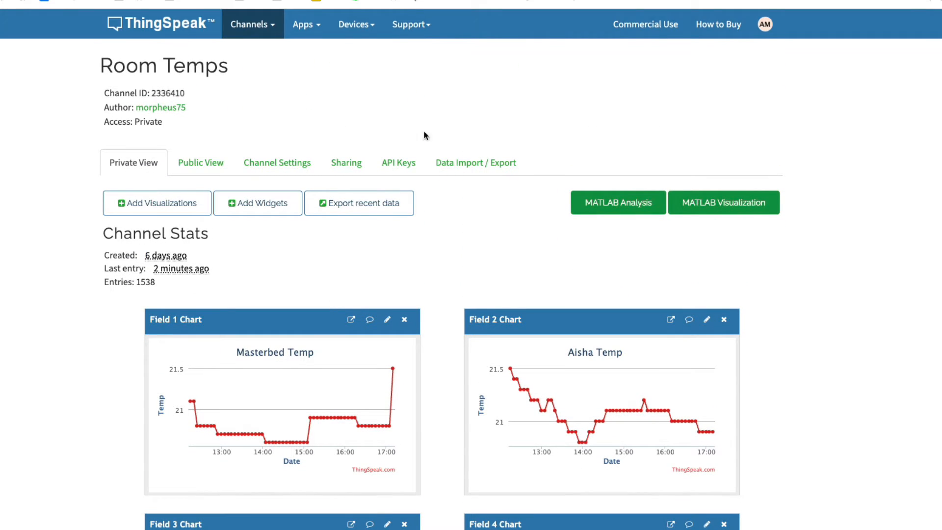
Export all of the channel's feeds as CSV with the London time zone, saving the file as feeds in the TikTok Videos folder
click(465, 167)
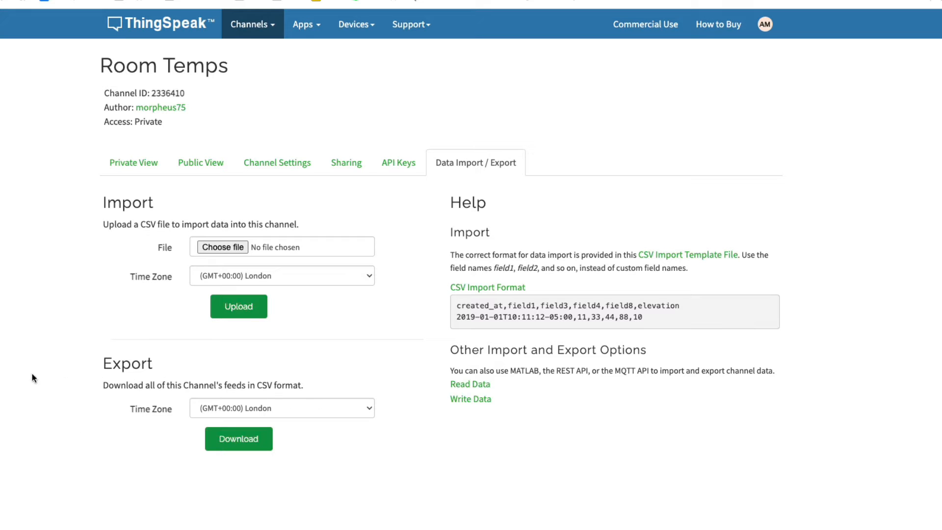
click(237, 440)
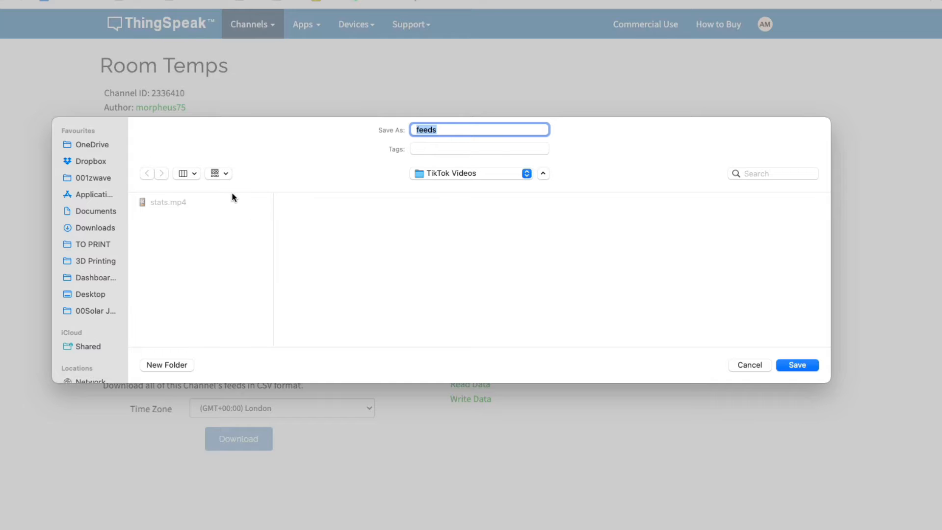
click(807, 365)
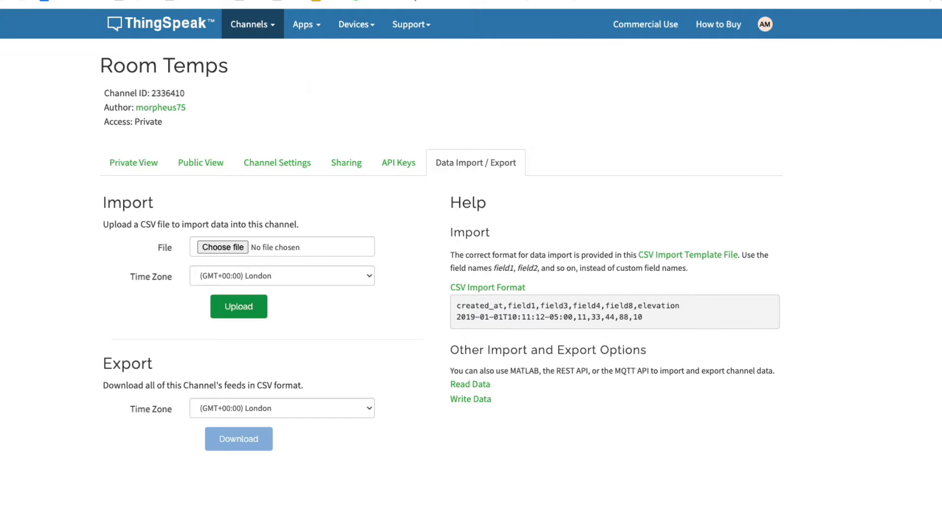
Switch to Excel with the exported feeds file and widen the created_at column to fit the date and time
key(super+Tab)
drag(735, 1, 0, 230)
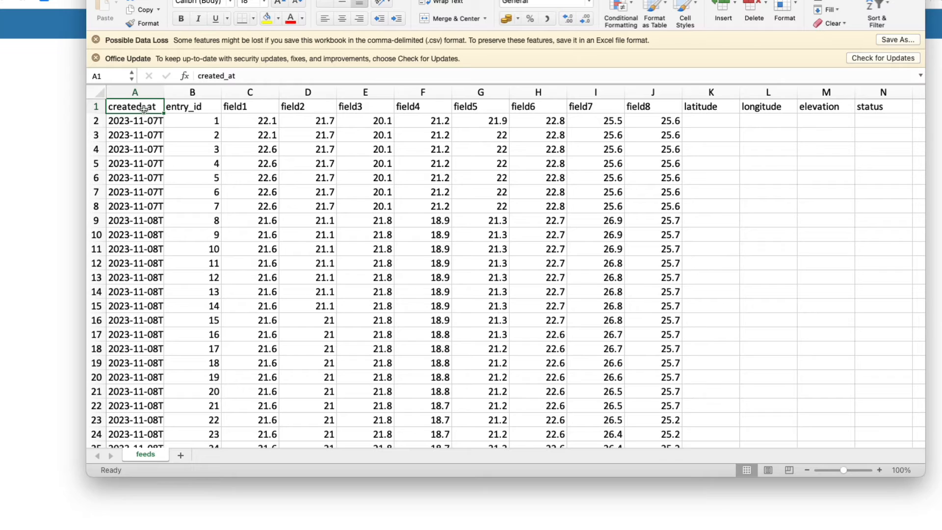
drag(163, 94, 220, 96)
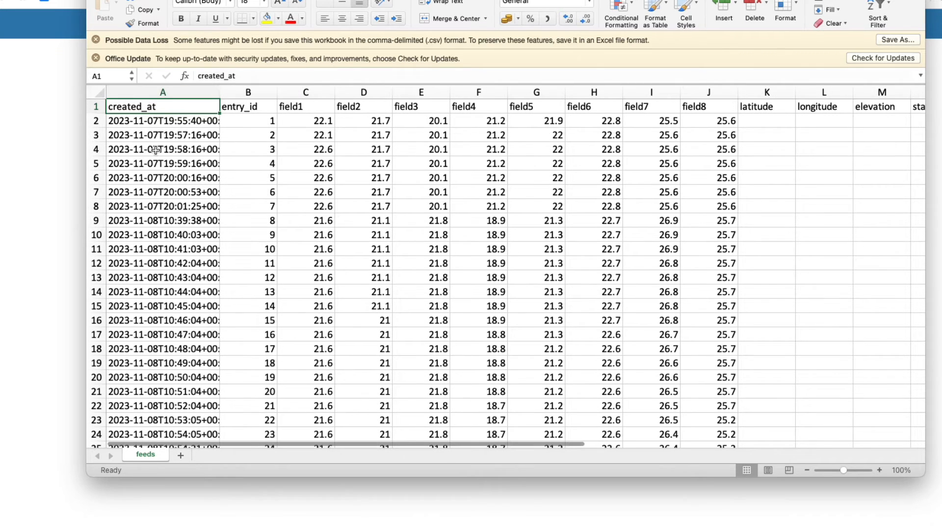
Examine the exported temperature rows across all dates and fields, and return to the header row
scroll(131, 317, down, 10)
scroll(132, 317, up, 10)
scroll(196, 196, right, 1)
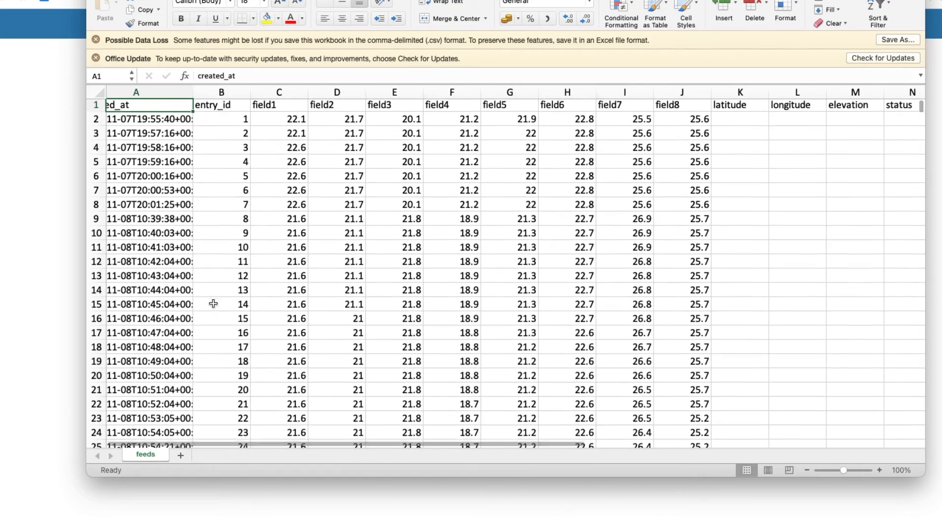
scroll(211, 303, down, 8)
scroll(211, 303, left, 1)
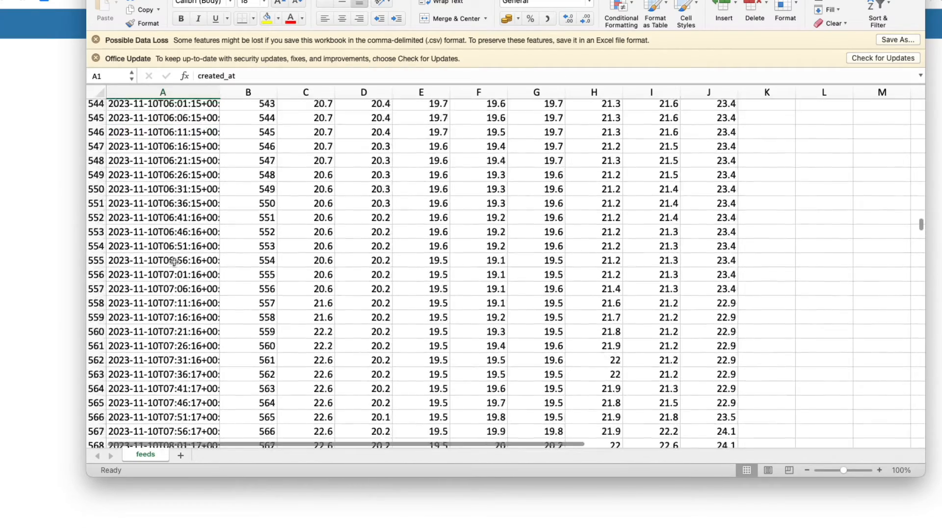
scroll(238, 344, down, 1)
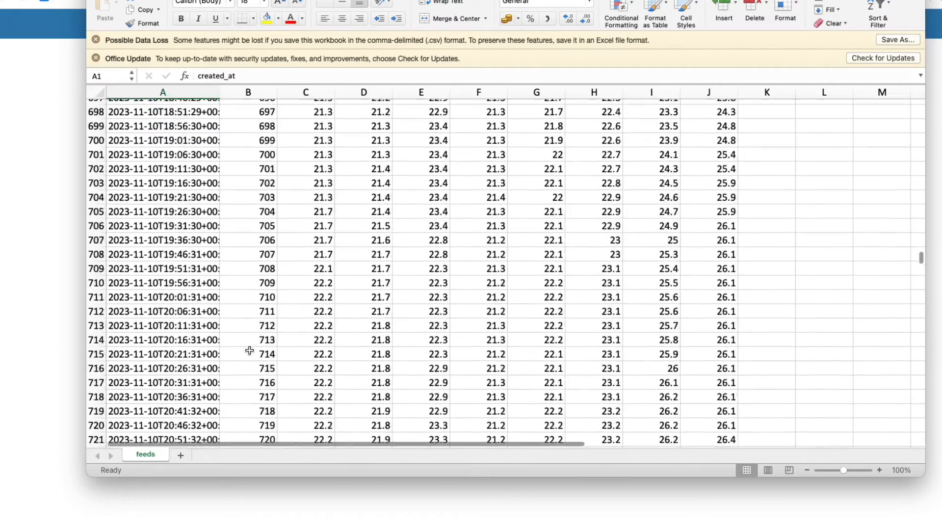
scroll(249, 350, down, 20)
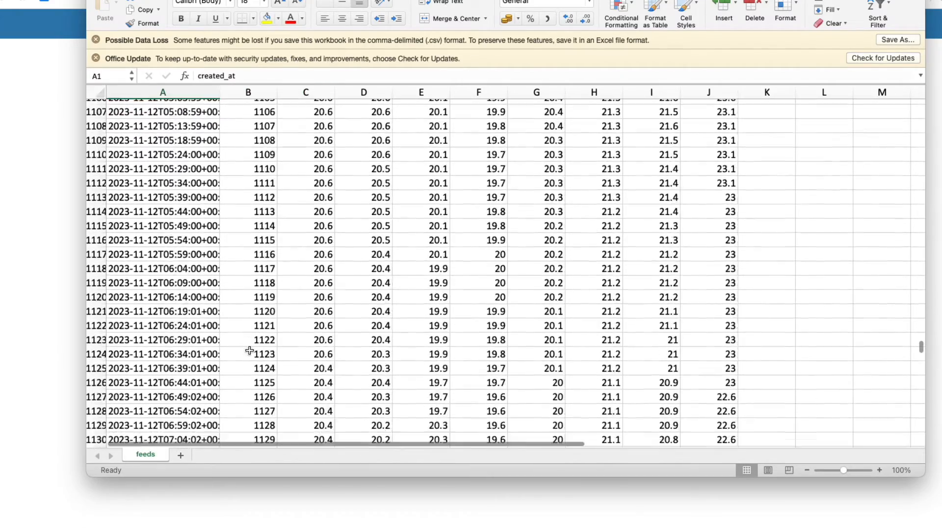
scroll(249, 350, up, 20)
scroll(249, 350, up, 20)
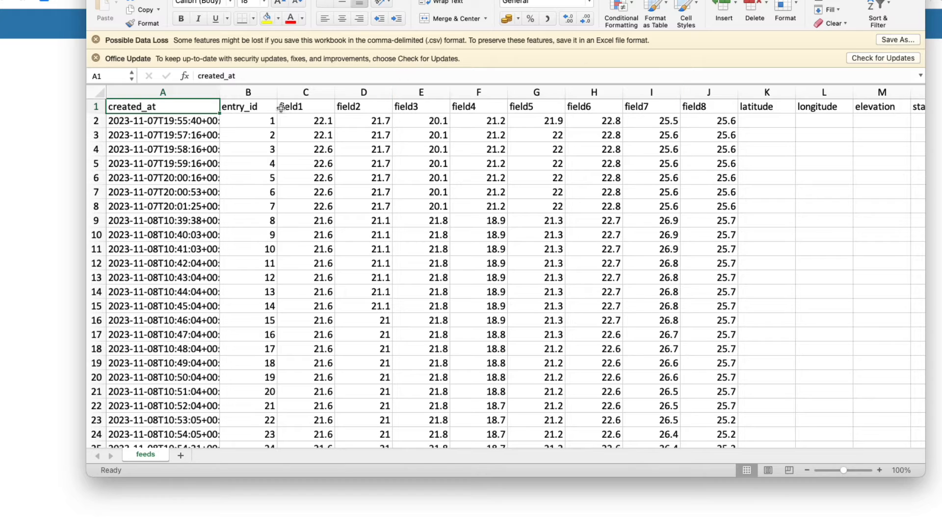
Rename the field1 header to masterbed and the field2 header to the occupant's name for that room
click(321, 106)
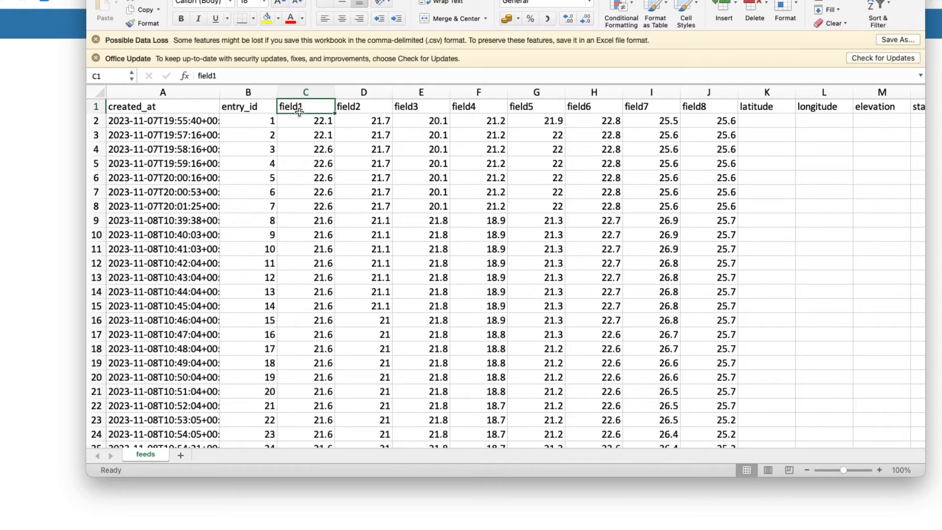
key(BackSpace)
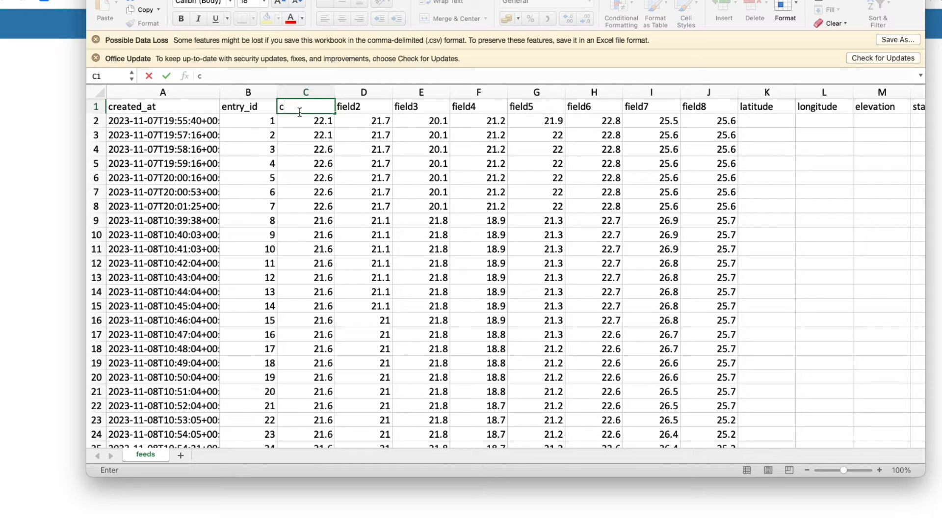
text(masterbed)
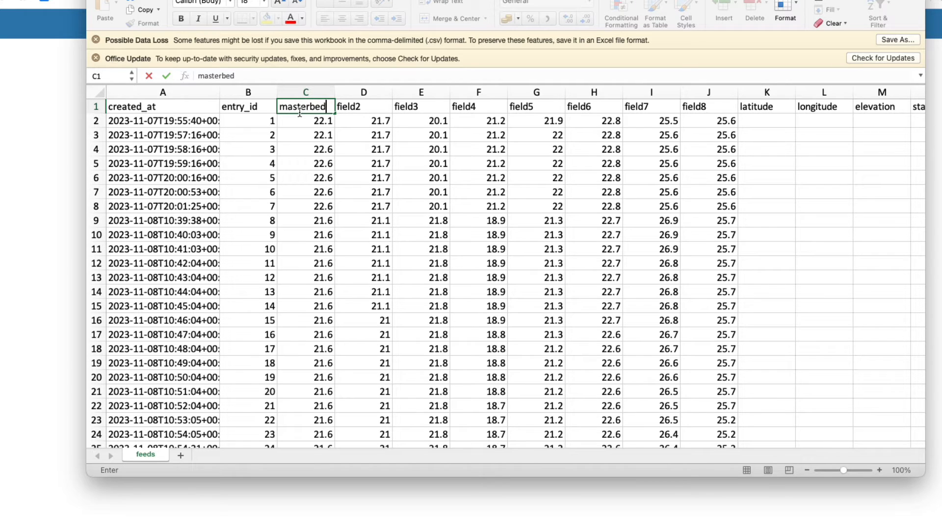
key(Tab)
text(aisha)
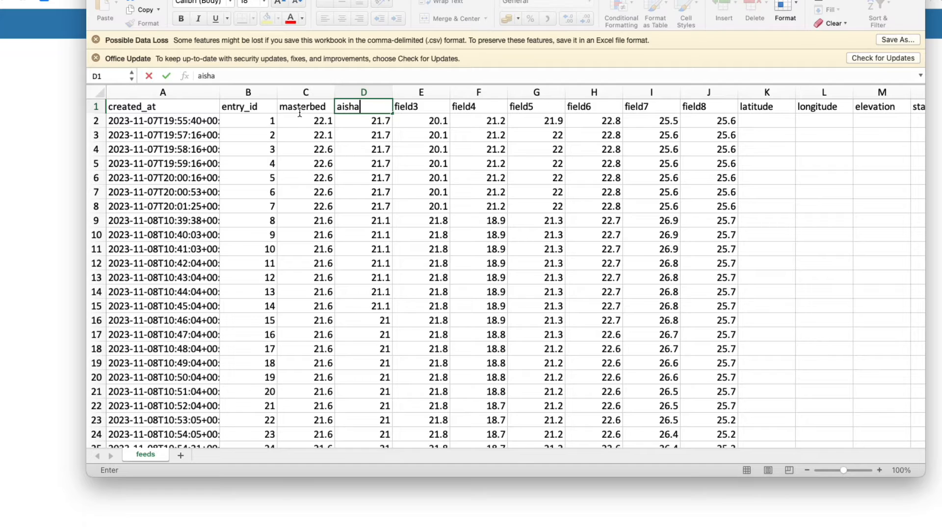
key(Return)
key(Up)
key(Right)
key(Right)
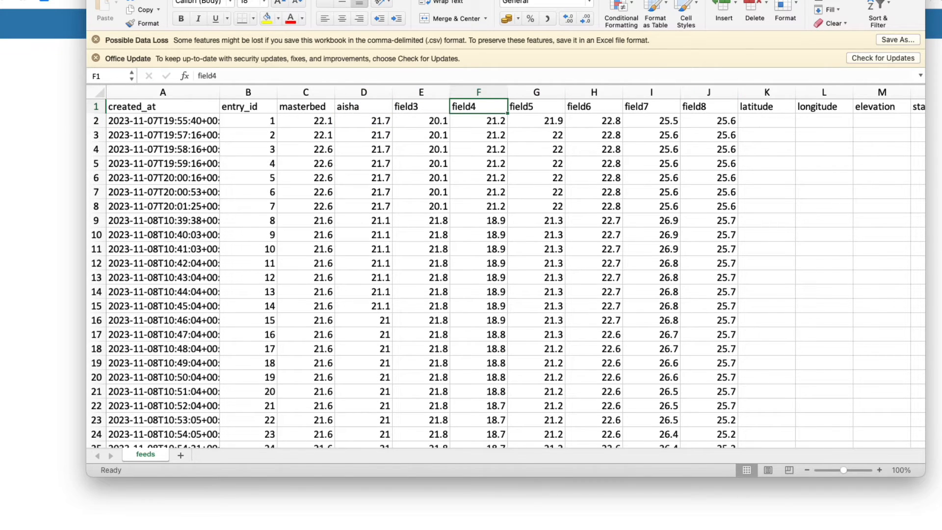
Minimize the spreadsheet and check the room names on the field charts in the ThingSpeak channel's private view
key(super+m)
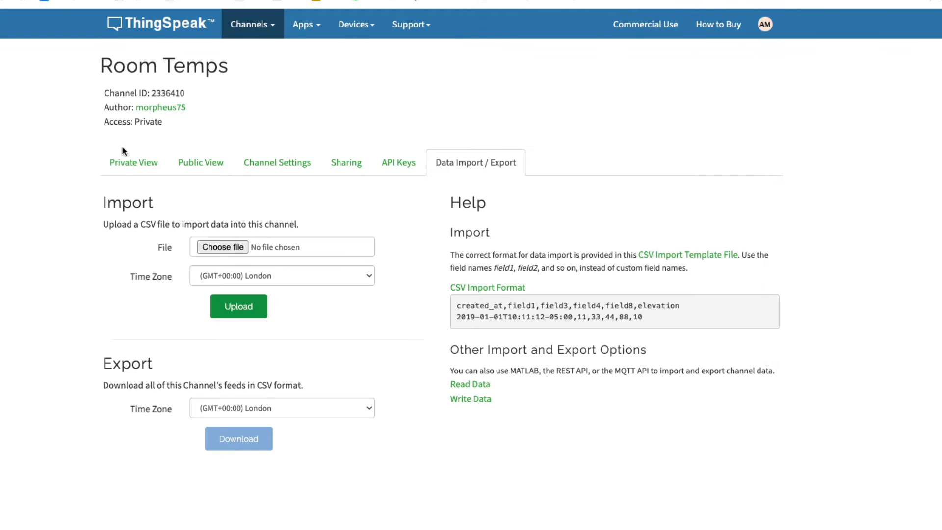
click(136, 166)
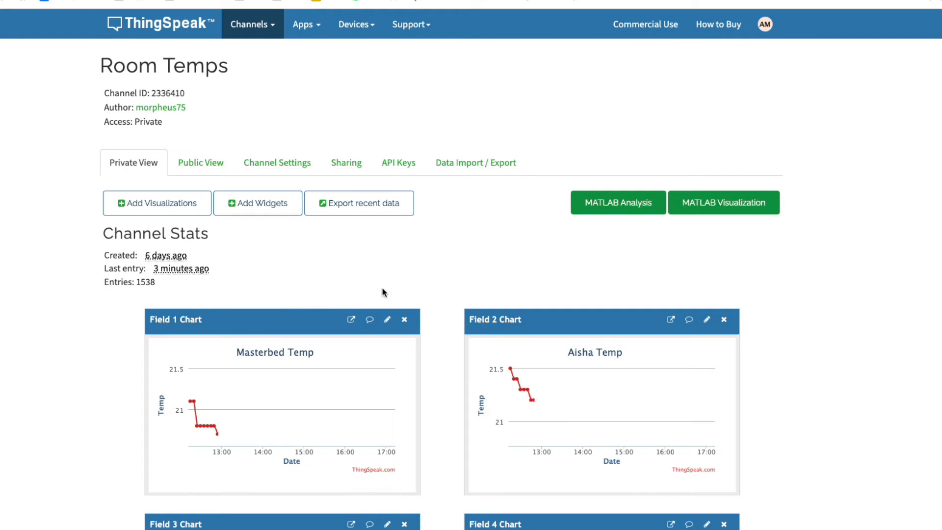
scroll(290, 303, down, 4)
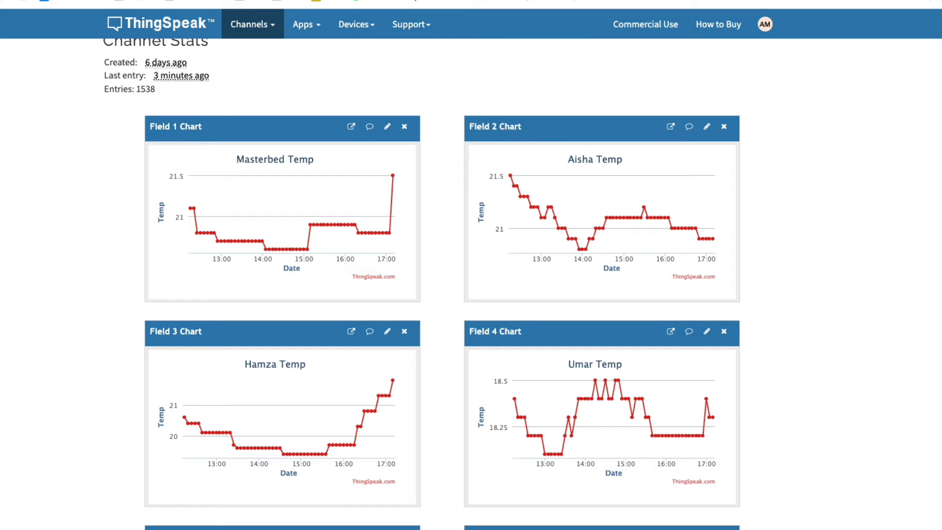
Return to the feeds spreadsheet in Excel and rename the field3 header to the room occupant's name from the Field 3 chart
drag(0, 0, 341, 1)
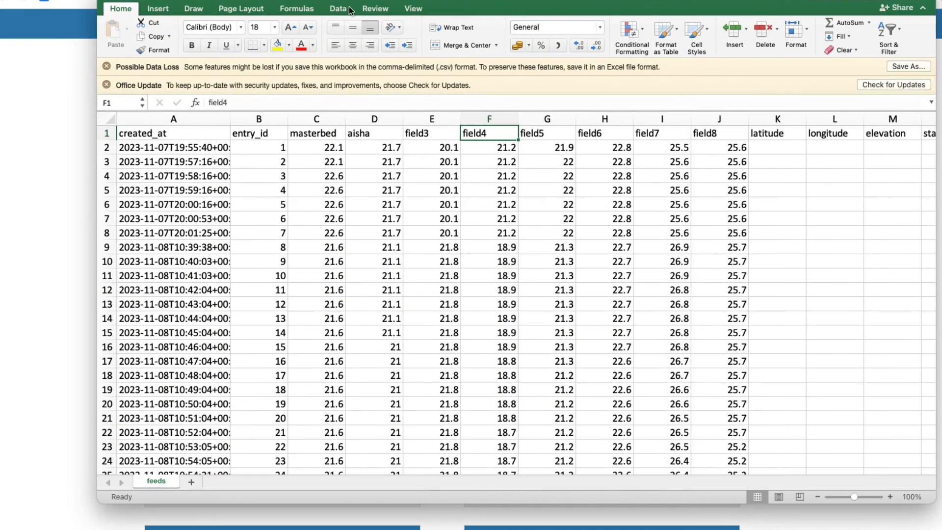
click(425, 133)
text(hamza)
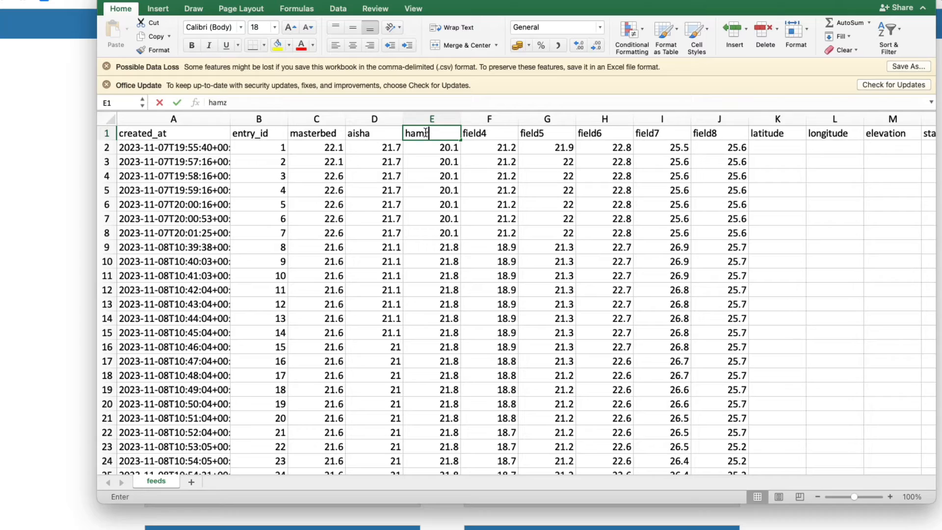
key(Return)
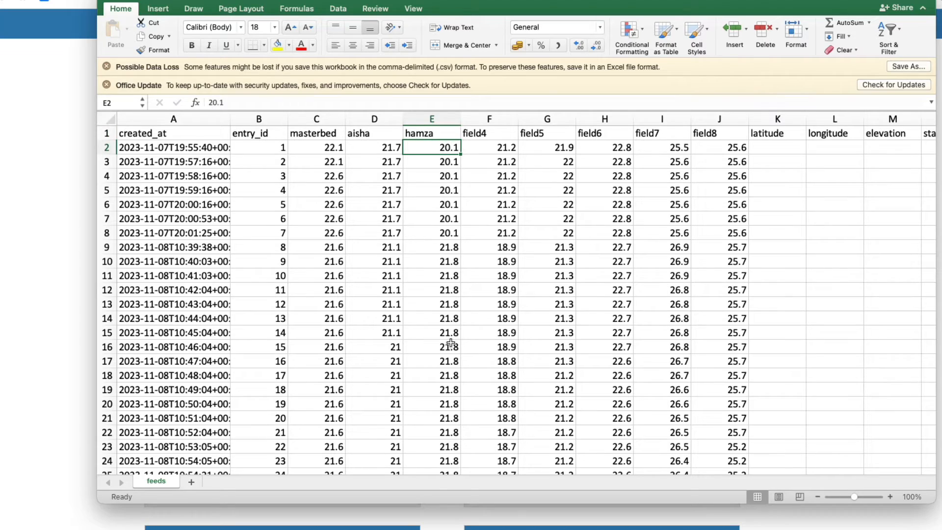
Look over the temperature rows in the feeds sheet, quit Excel and return to the ThingSpeak channel page
scroll(450, 343, down, 7)
scroll(450, 343, down, 10)
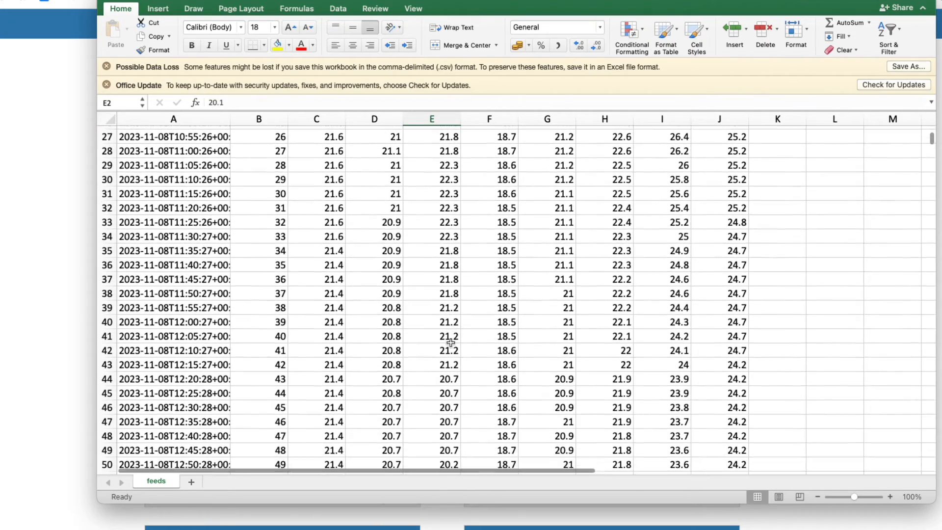
scroll(450, 342, down, 18)
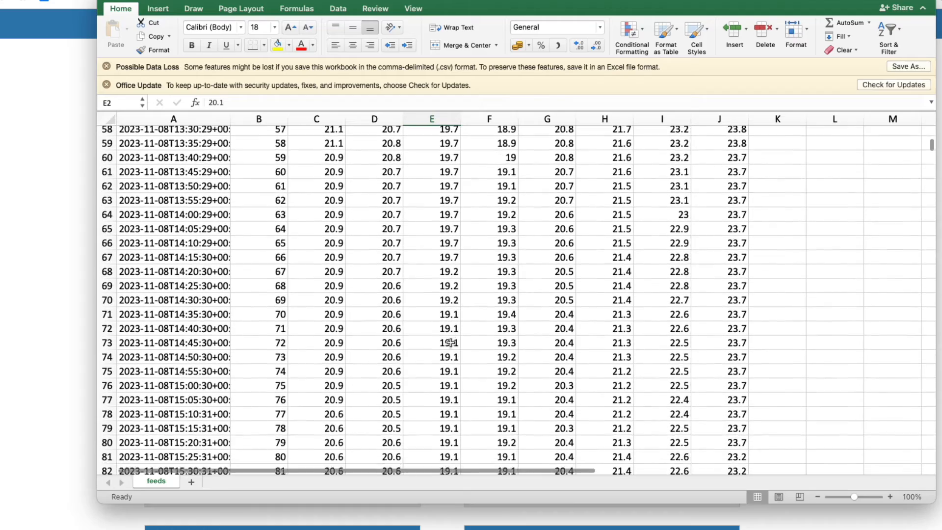
scroll(451, 343, down, 2)
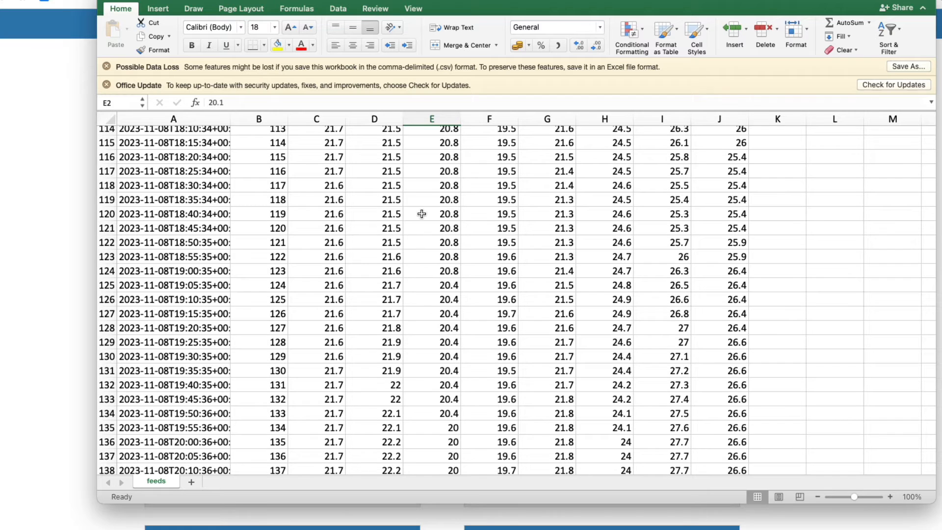
scroll(421, 212, up, 20)
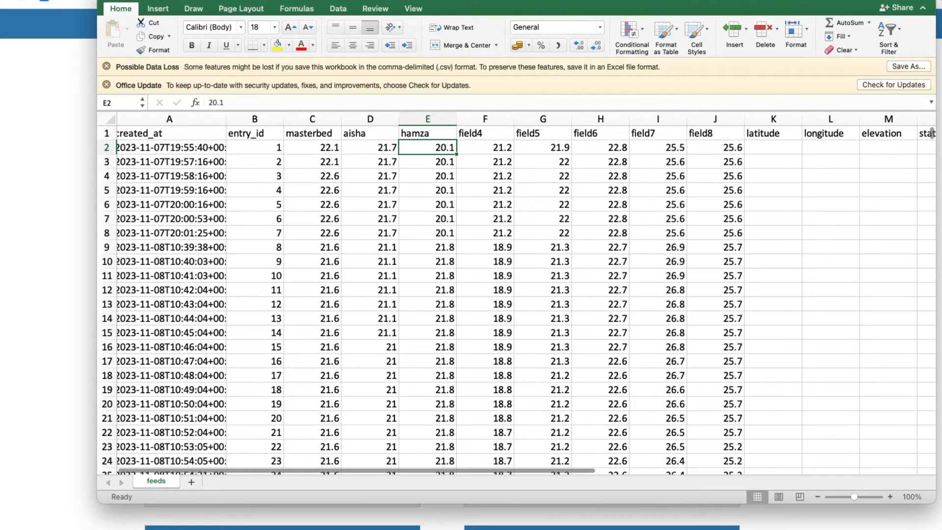
click(5, 1)
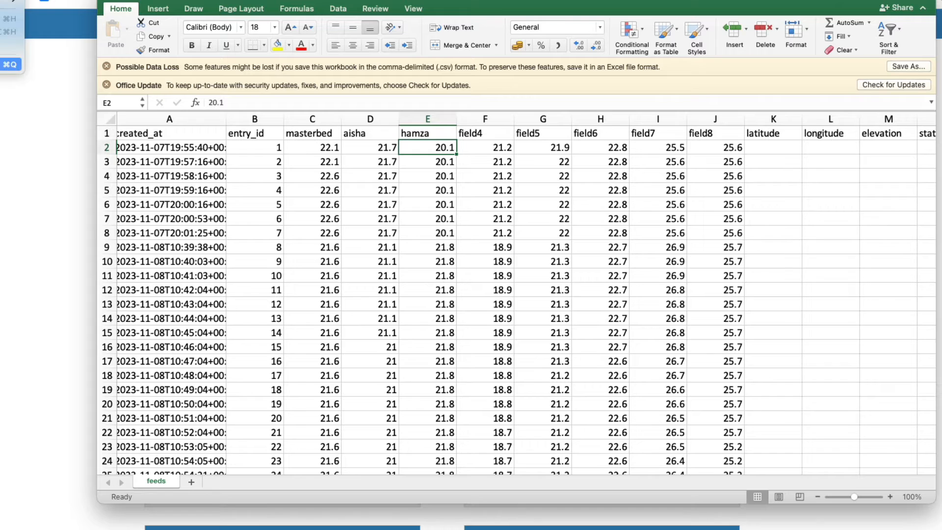
click(11, 64)
click(441, 190)
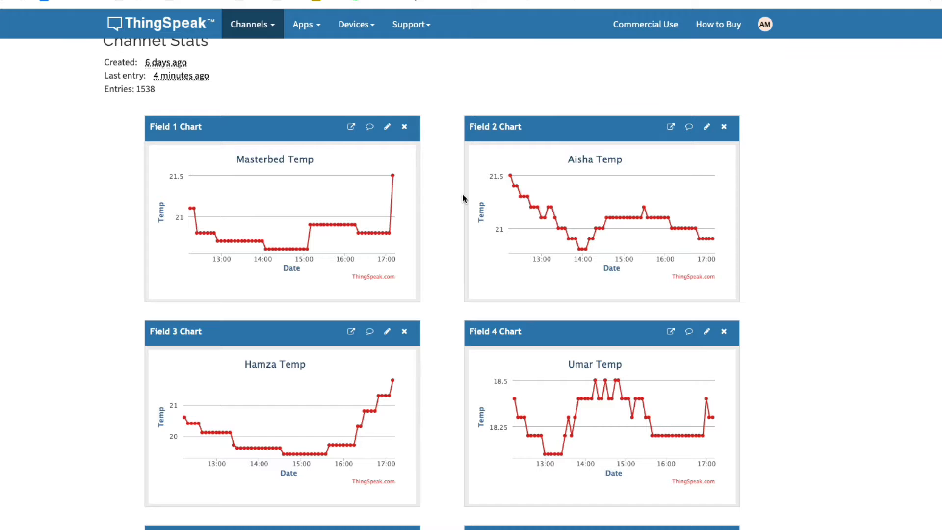
Clear all feed data from the Room Temps channel through its channel settings, confirming the deletion
scroll(182, 122, up, 4)
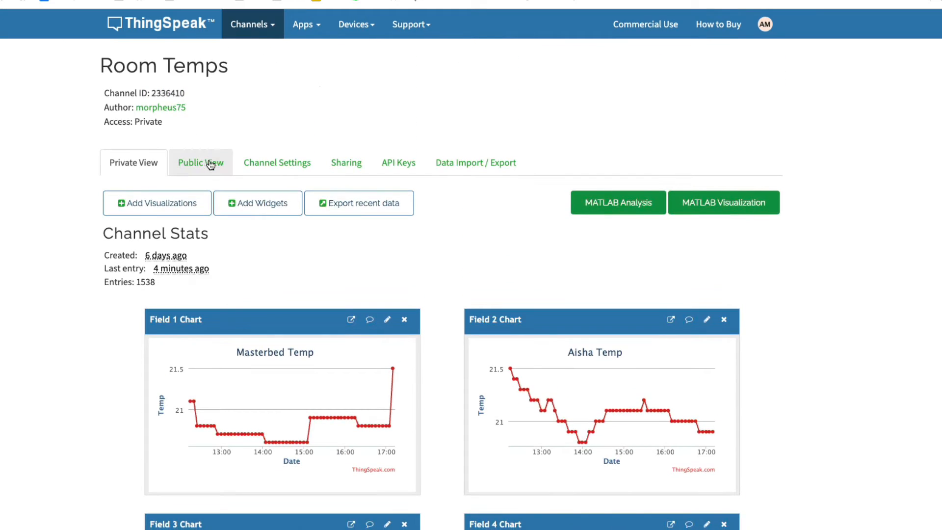
click(287, 167)
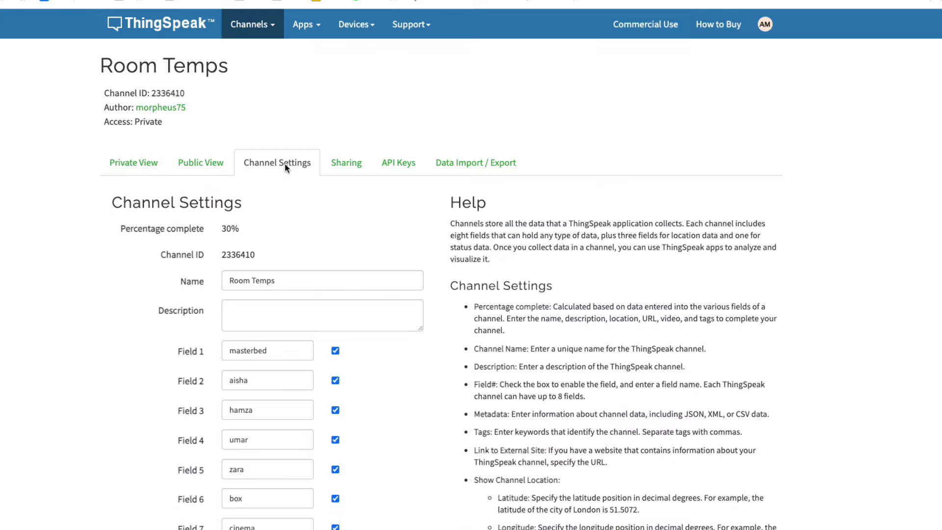
scroll(275, 365, down, 10)
scroll(275, 367, down, 3)
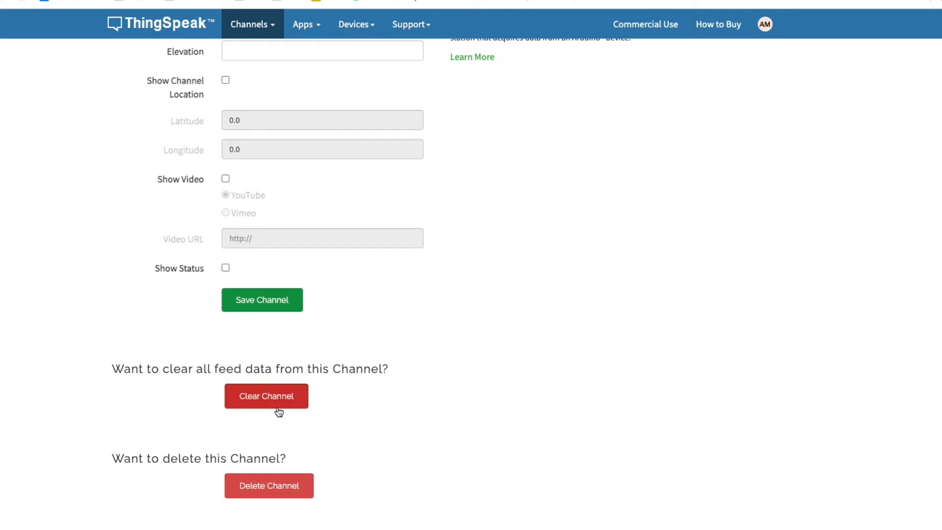
click(275, 396)
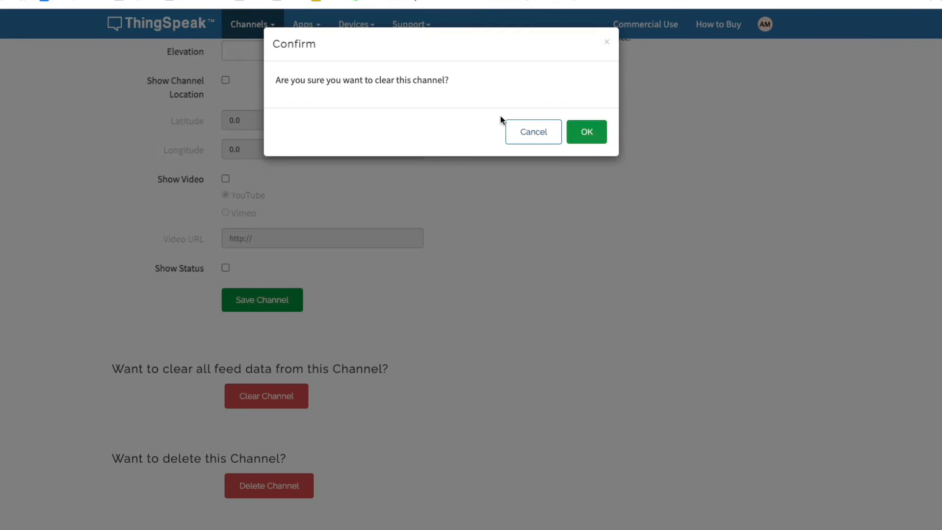
click(580, 133)
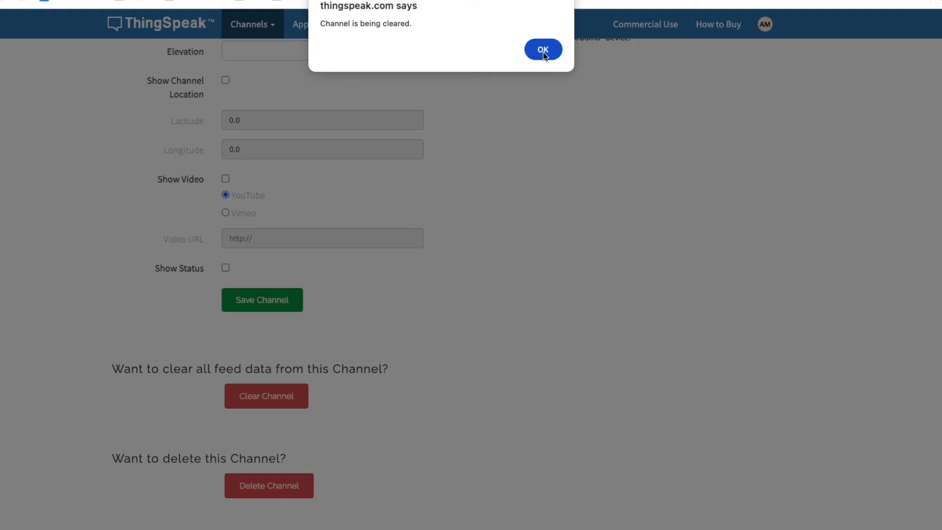
click(543, 49)
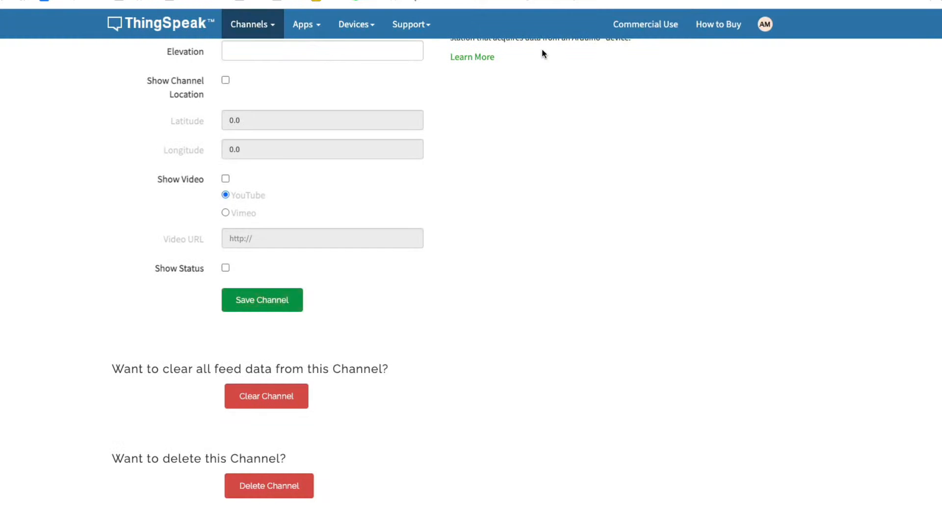
Return to the Room Temps channel's private view and check whether the field charts still hold data
scroll(399, 290, up, 8)
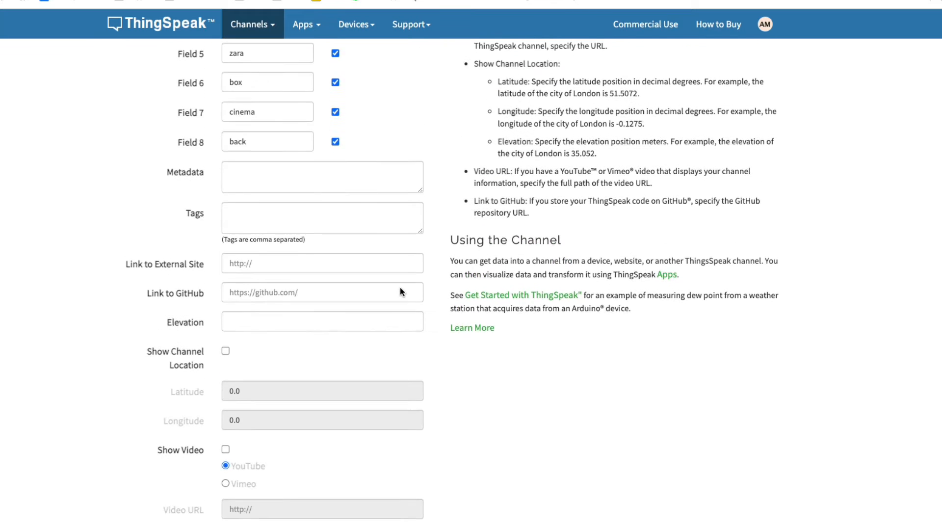
scroll(400, 288, up, 6)
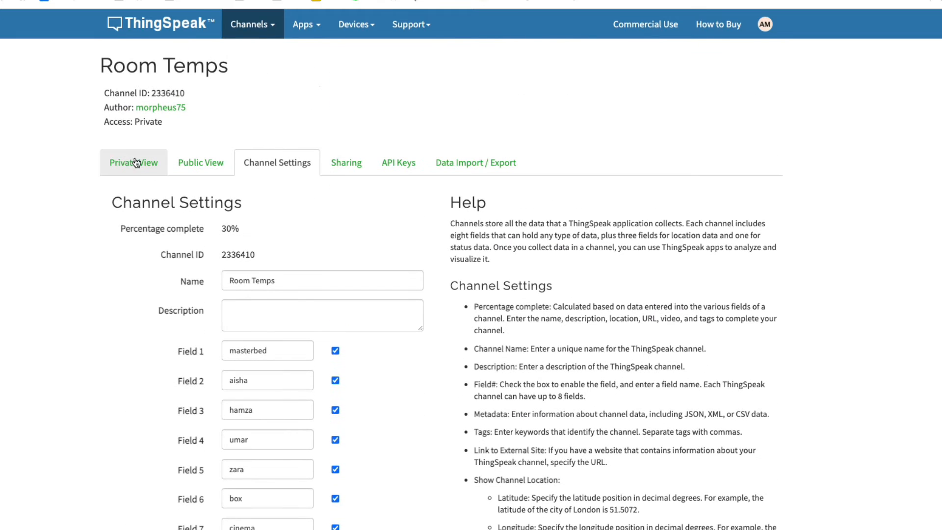
click(125, 157)
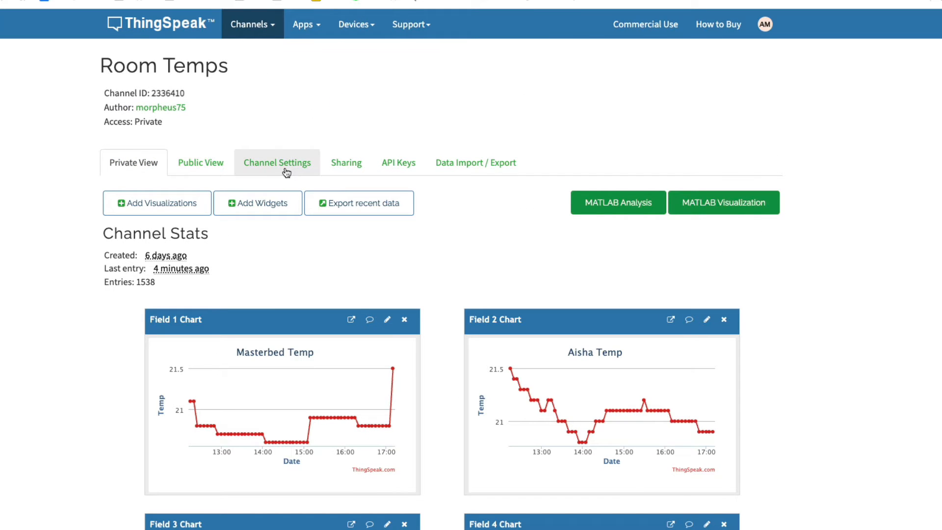
Clear the Room Temps channel's feed data again from its channel settings and accept the confirmation messages
click(255, 170)
scroll(313, 439, down, 15)
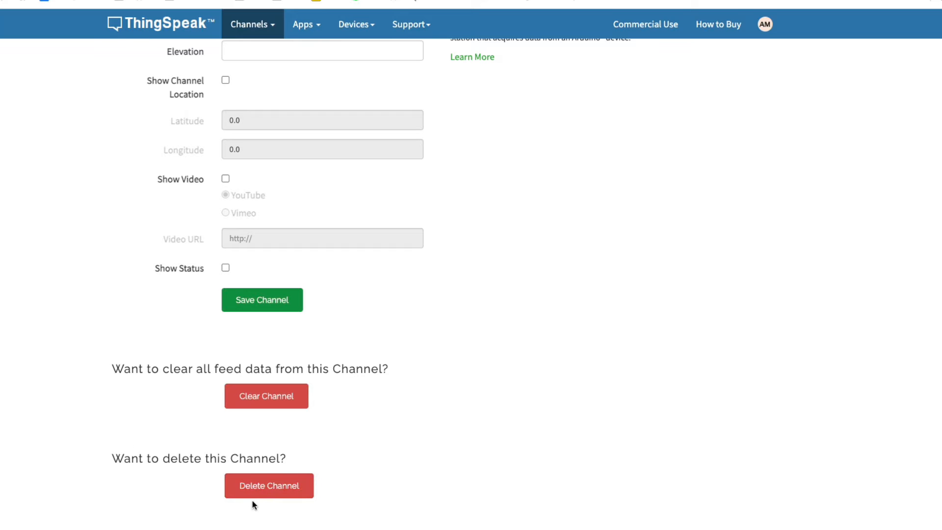
click(279, 397)
click(604, 139)
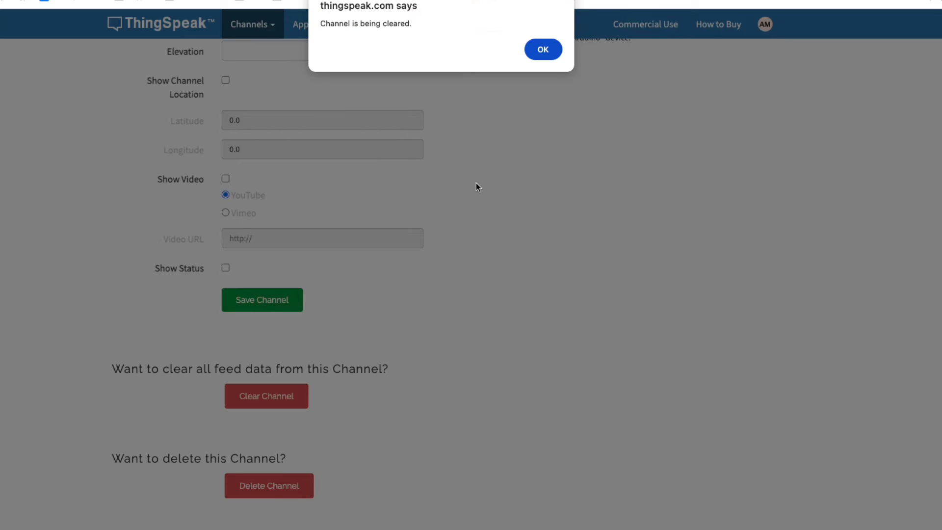
click(543, 50)
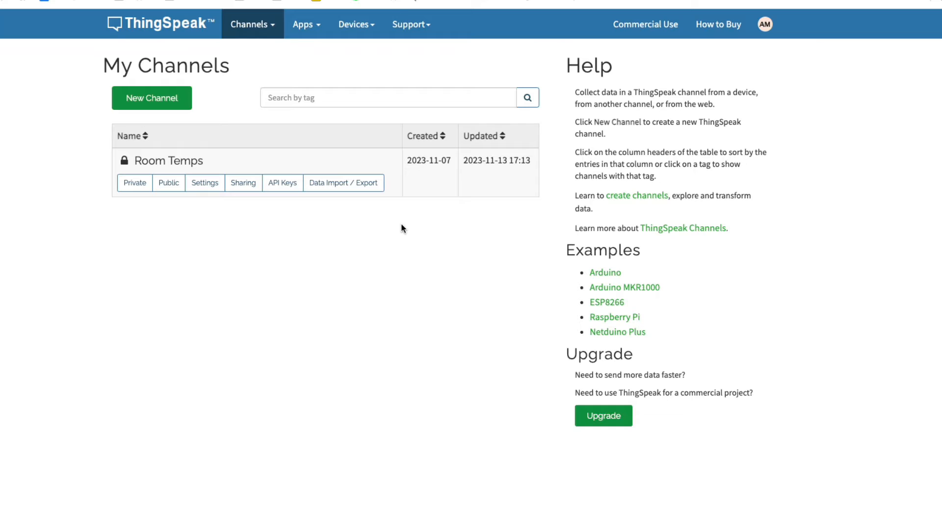
Start a new ThingSpeak channel from the channel list and name it Power
click(156, 101)
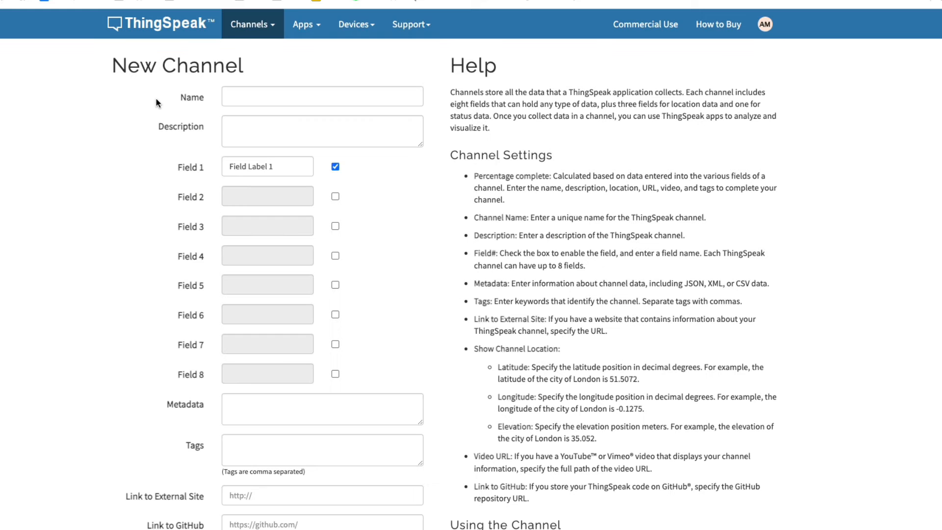
click(297, 100)
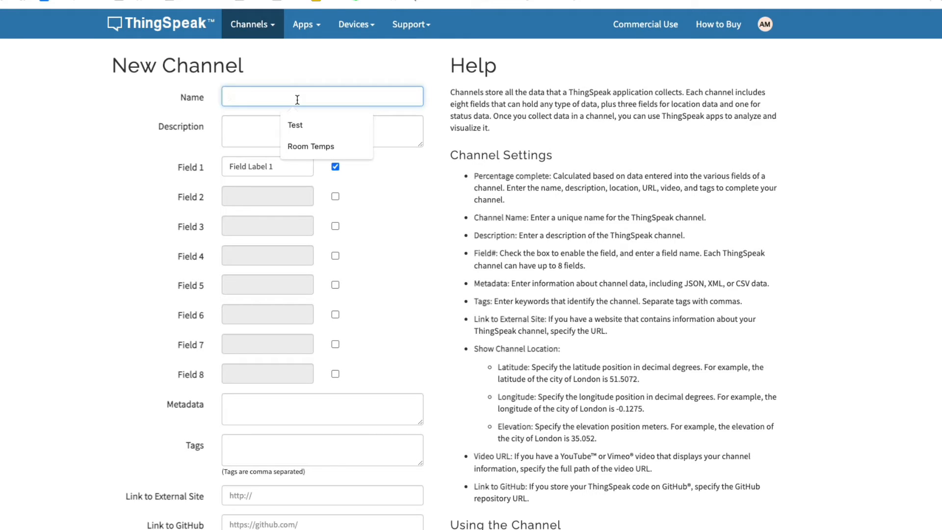
text(Power)
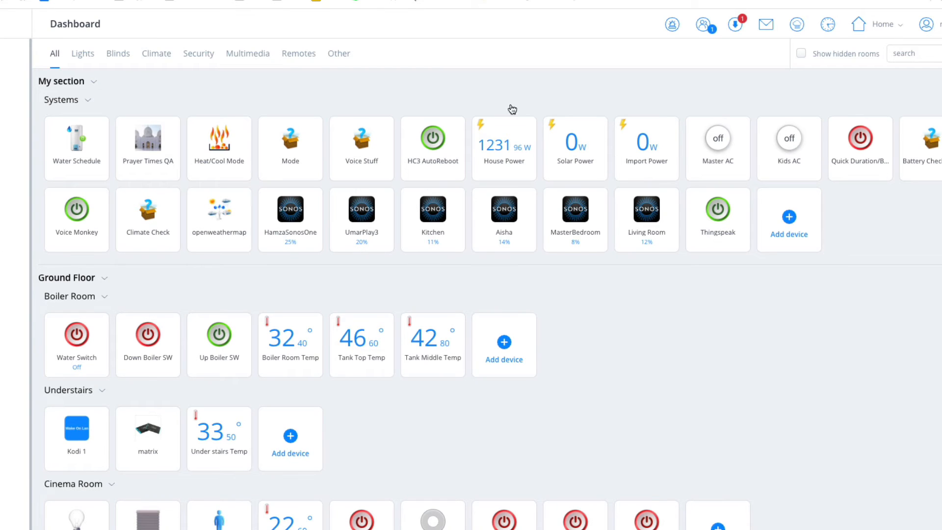
Replace the default Field 1 label of the new Power channel with House
mouse_move(502, 173)
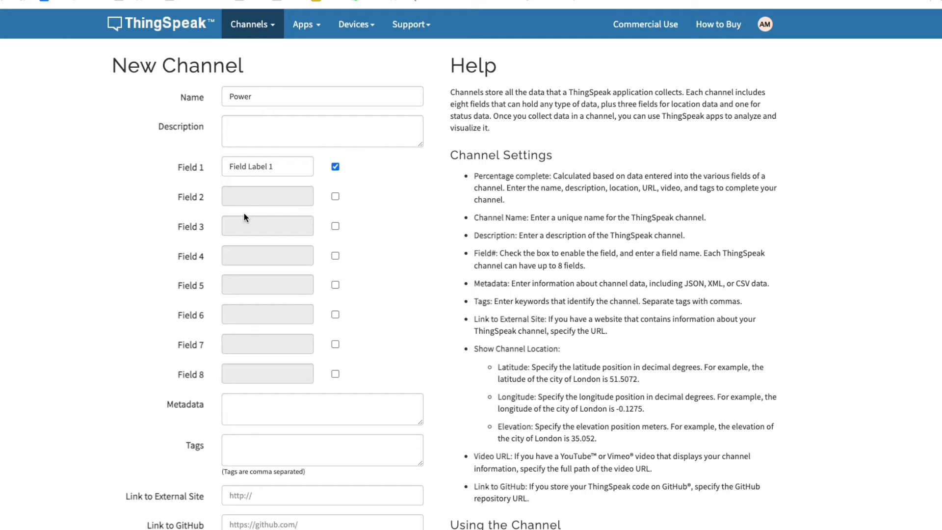
double_click(280, 166)
key(BackSpace)
key(BackSpace)
key(BackSpace)
key(BackSpace)
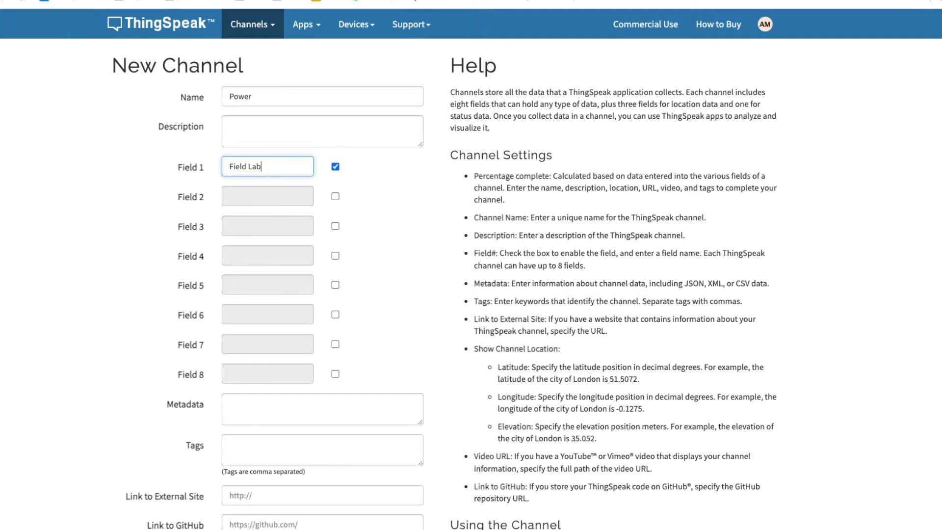
key(BackSpace)
key(BackSpace)
key(BackSpace)
key(BackSpace)
key(BackSpace)
key(BackSpace)
key(BackSpace)
key(BackSpace)
text(House P)
key(BackSpace)
Enable Field 2 and Field 3 of the new channel and label them Solar and Import
click(335, 196)
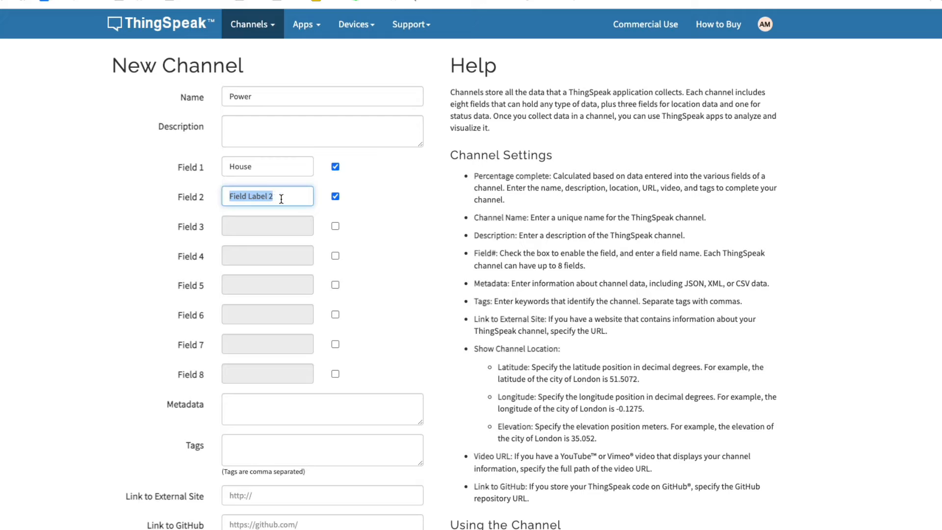
text(Solar)
click(335, 225)
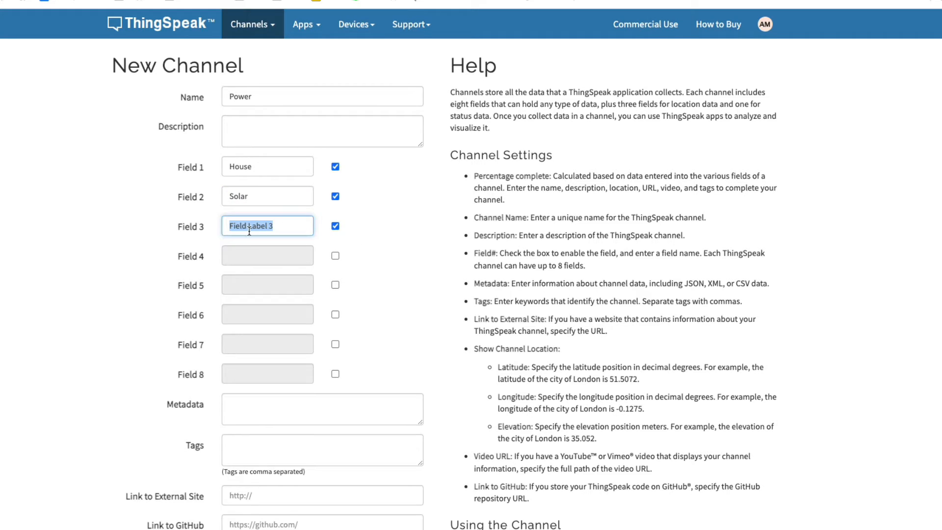
text(Import)
click(112, 234)
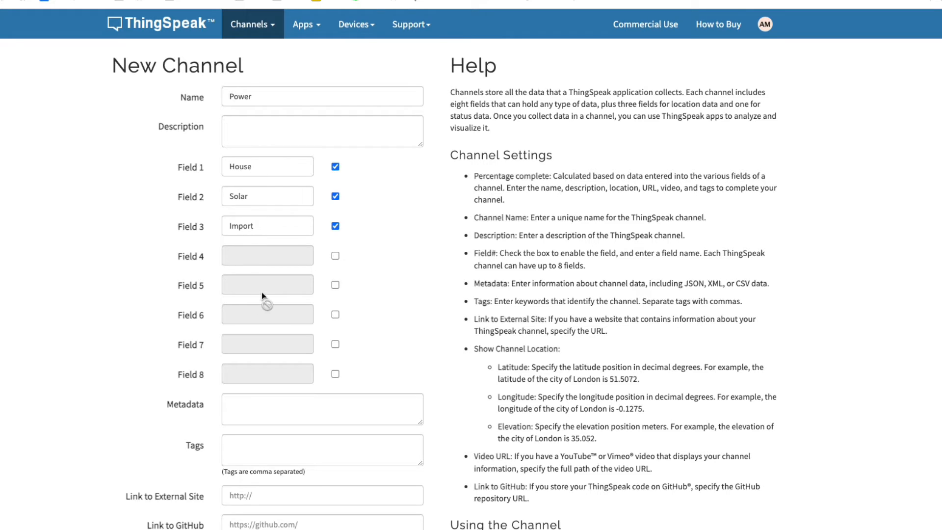
Save the new Power channel with its three fields, leaving the remaining settings at their defaults
scroll(261, 292, down, 2)
scroll(262, 293, down, 5)
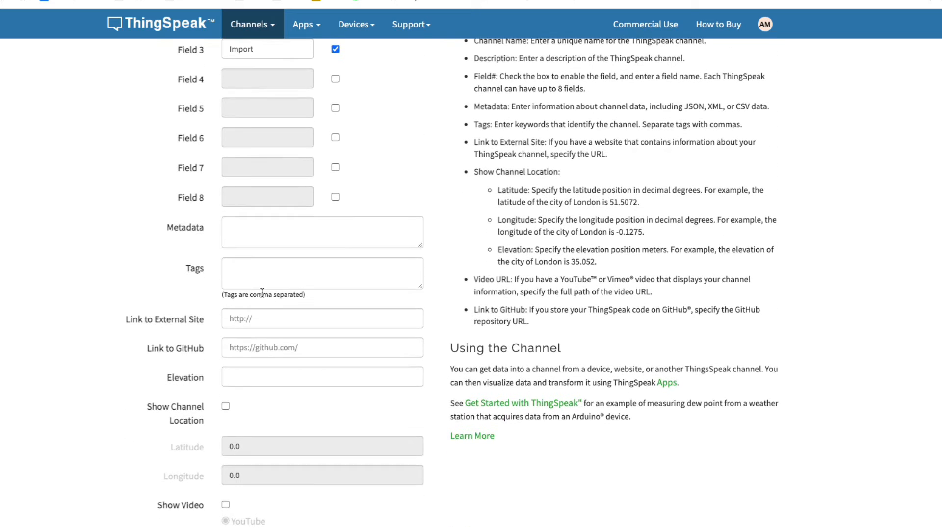
scroll(262, 293, down, 1)
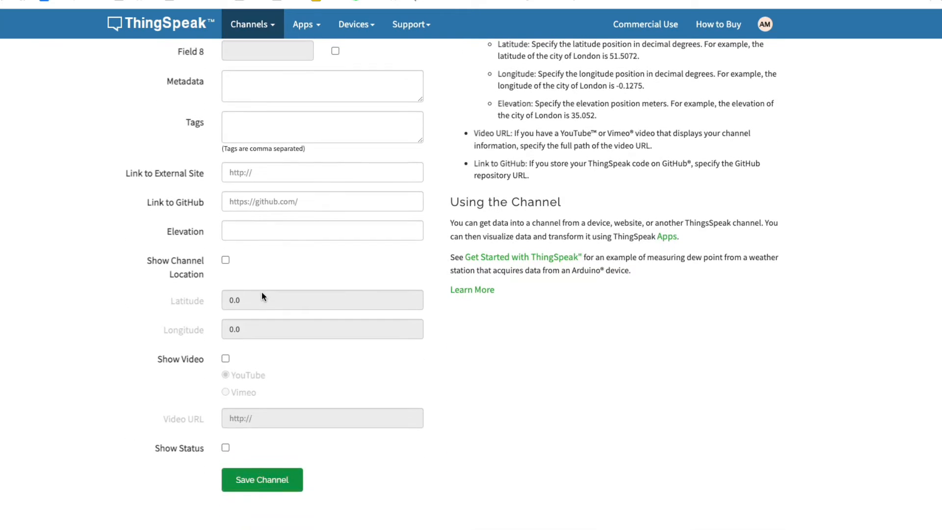
click(267, 479)
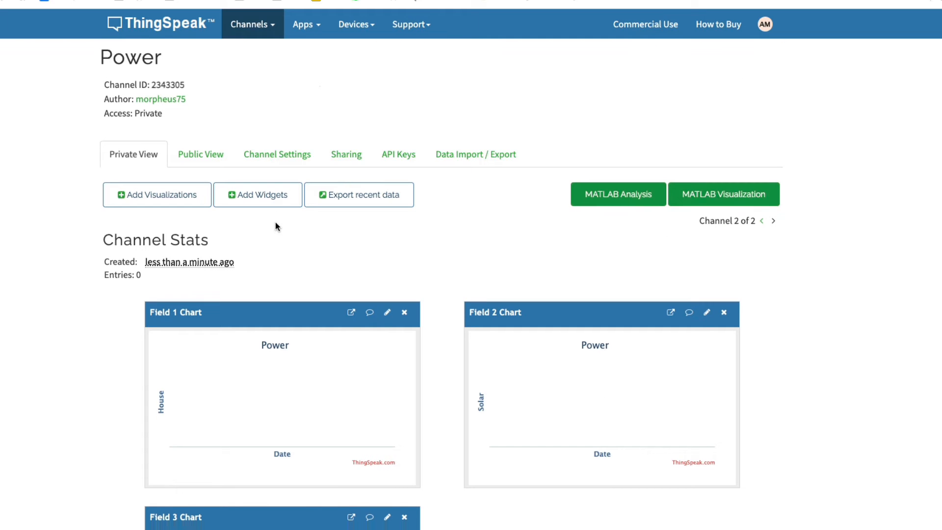
Set the Field 1 chart's title to House Power, its X-axis to Date and its Y-axis to Power, and save the options
scroll(275, 221, down, 3)
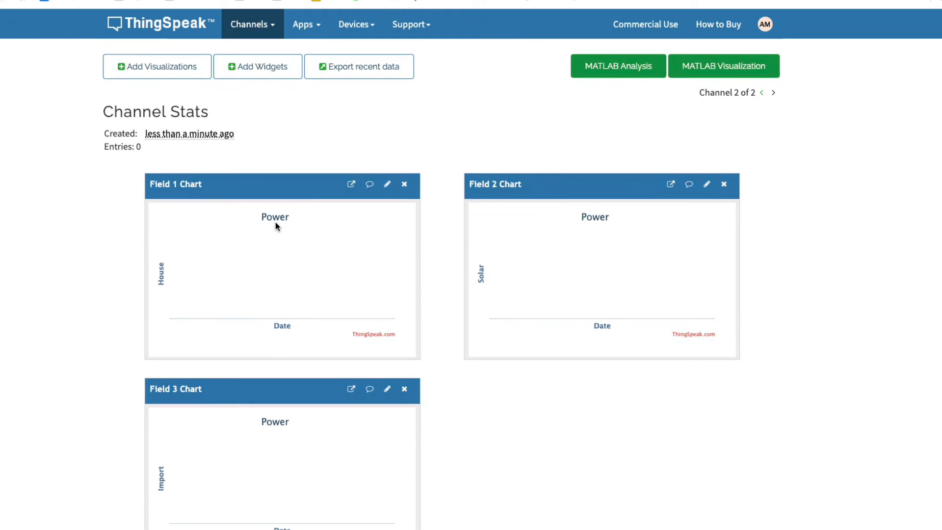
click(385, 186)
click(357, 89)
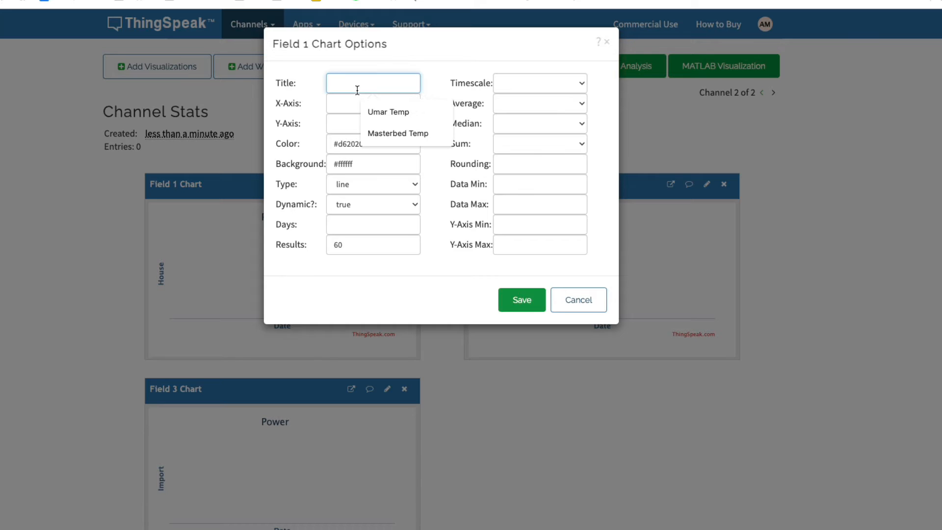
text(House Power)
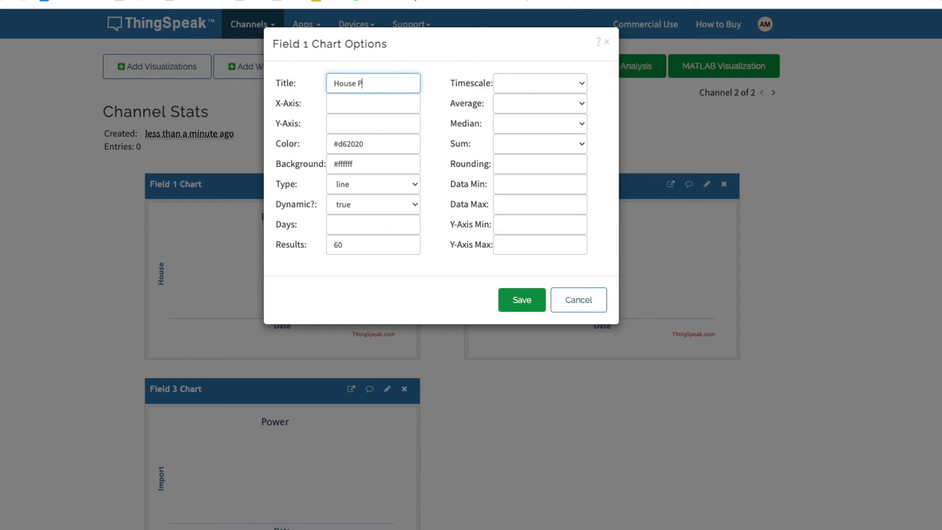
click(356, 105)
click(374, 130)
click(361, 124)
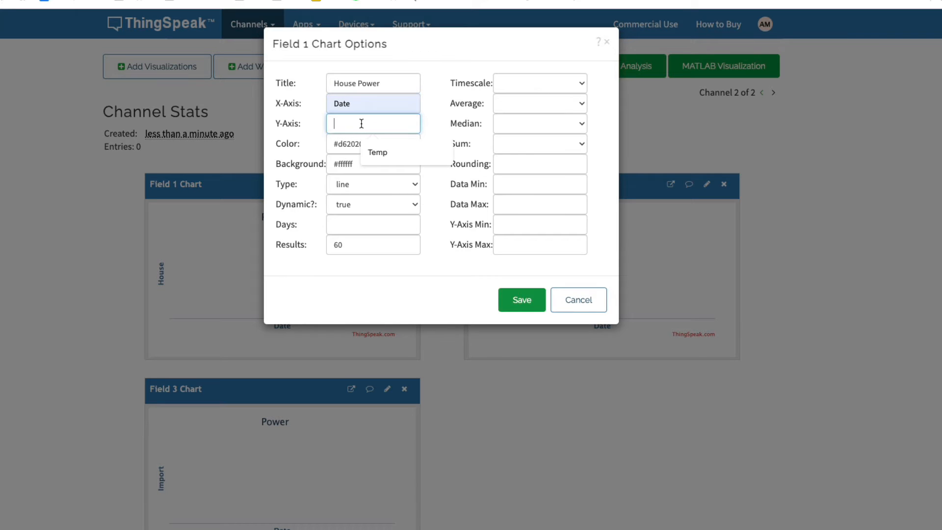
text(Power)
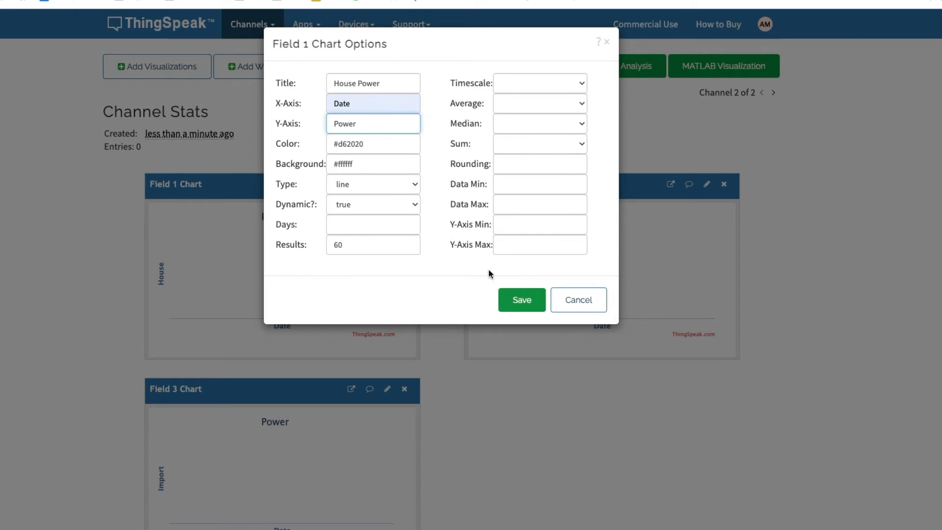
click(520, 299)
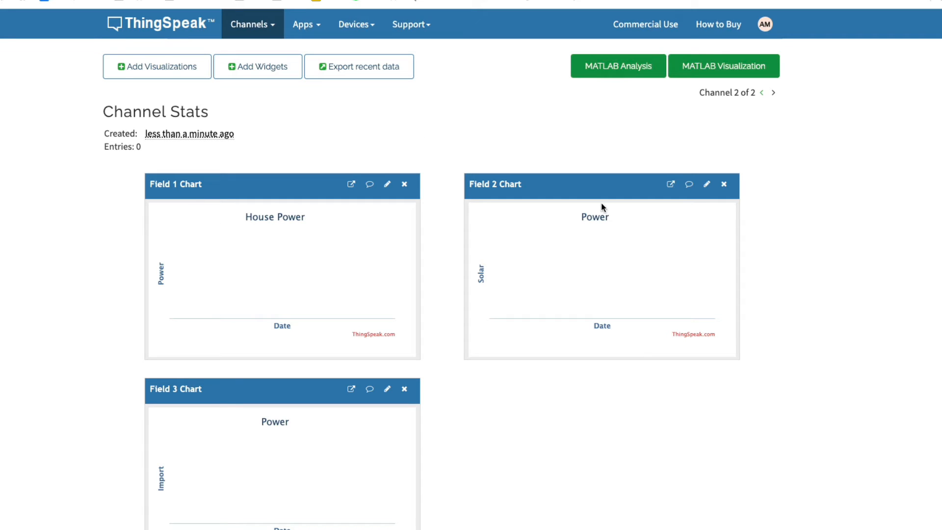
Title the Field 2 chart Solar Power with Date on the X-axis and Power on the Y-axis, and save the options
click(706, 185)
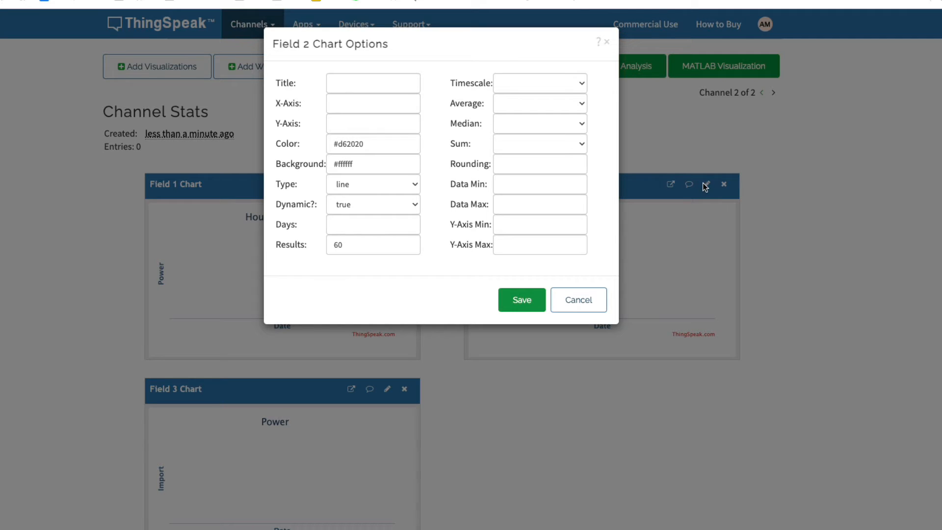
click(350, 82)
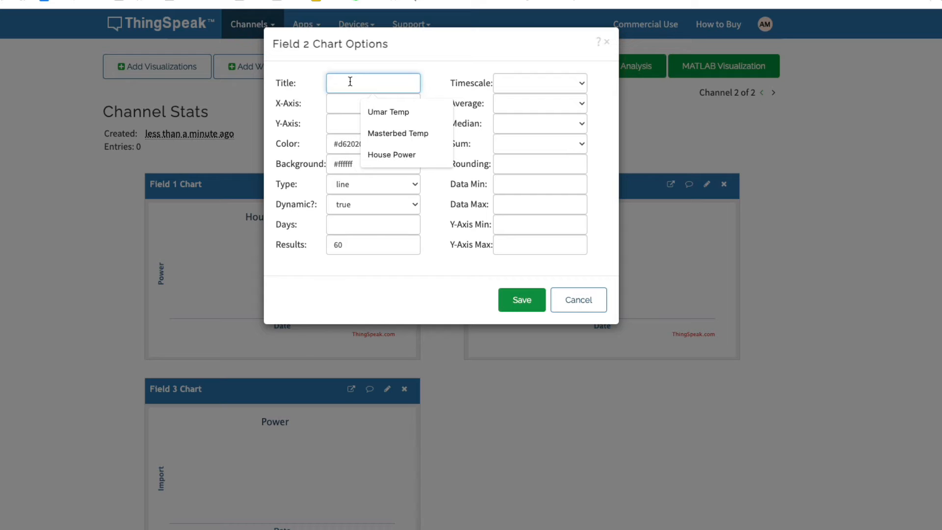
text(Solar Po)
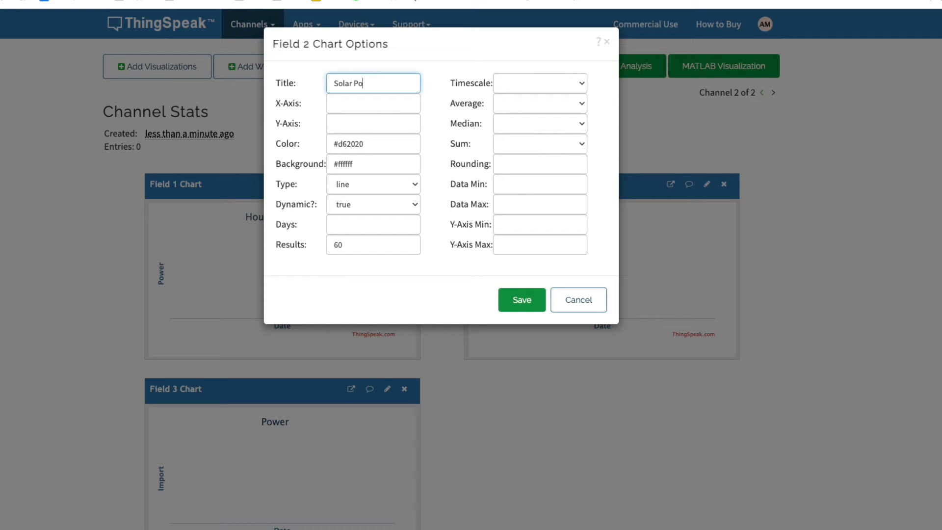
text(wer)
click(342, 101)
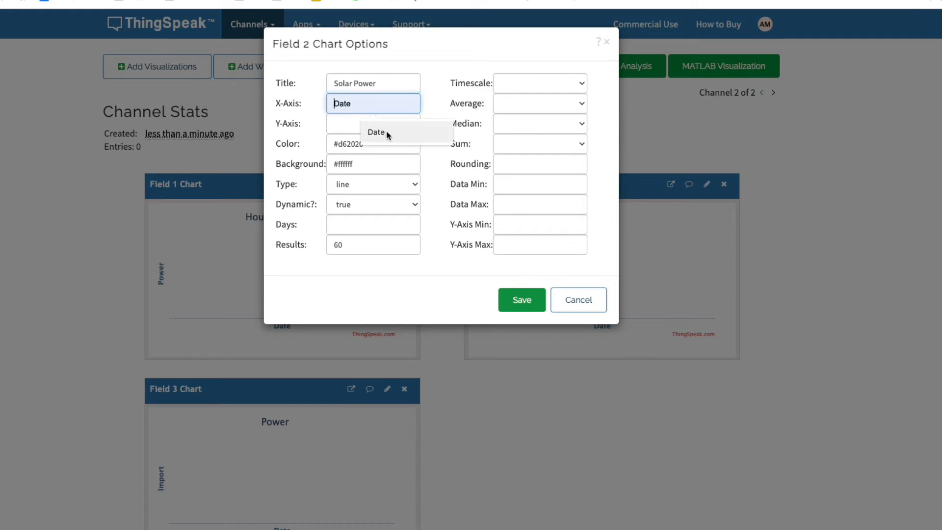
click(369, 131)
click(366, 132)
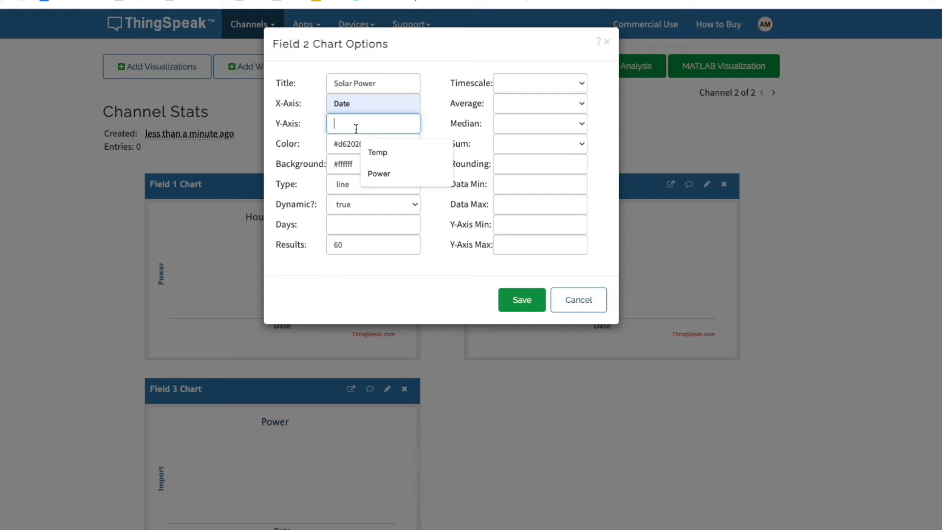
click(374, 173)
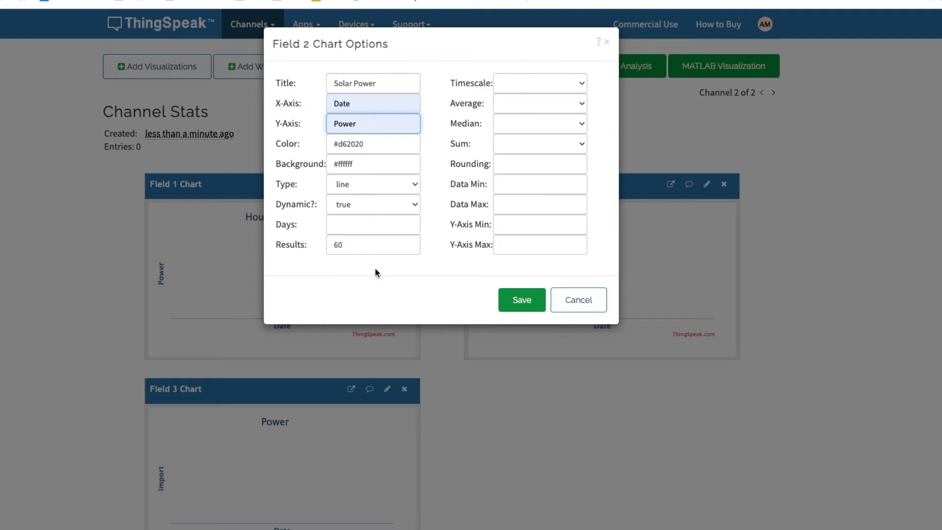
click(516, 299)
Title the Field 3 chart Import Power, label its axes Date and Power, and save the options
scroll(515, 299, down, 3)
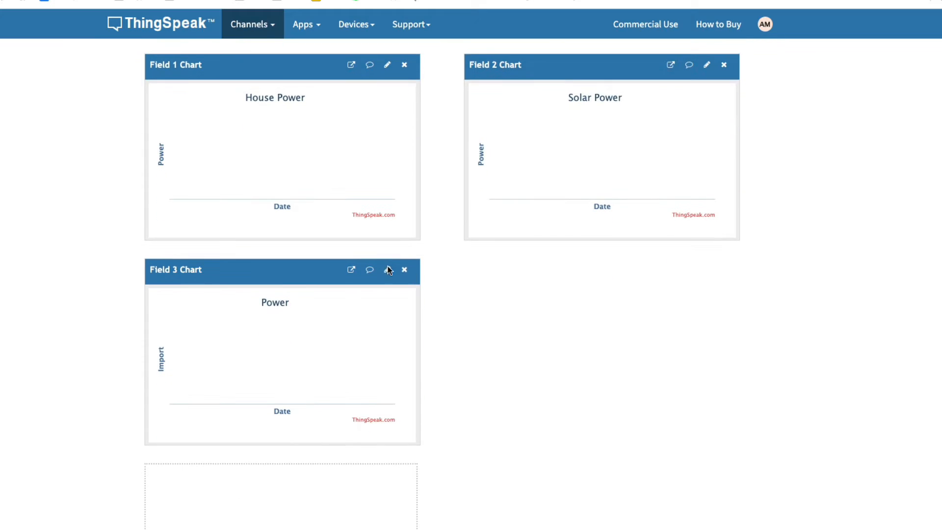
click(386, 269)
click(380, 81)
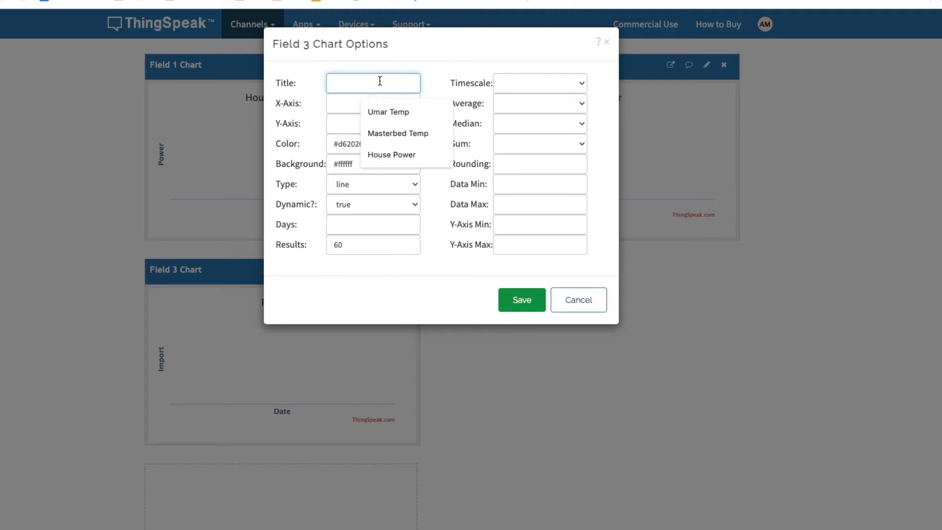
text(Import Power)
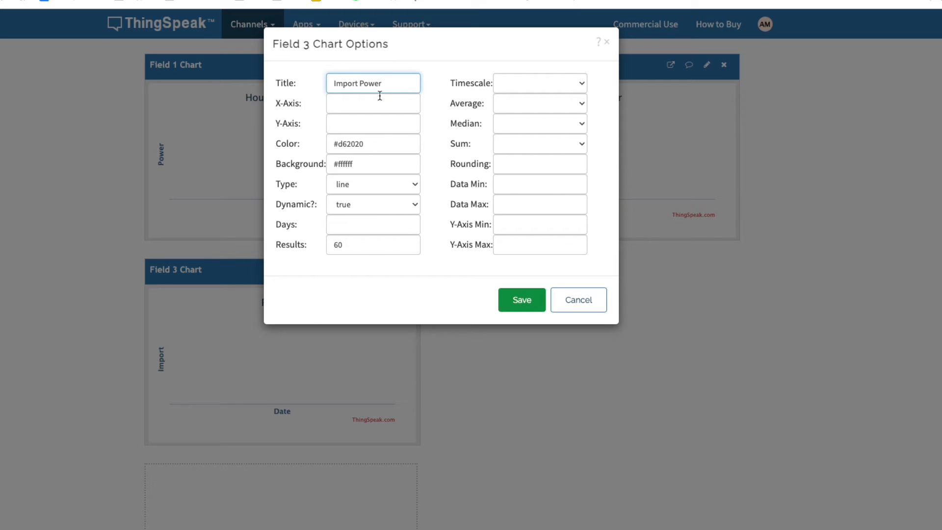
click(379, 104)
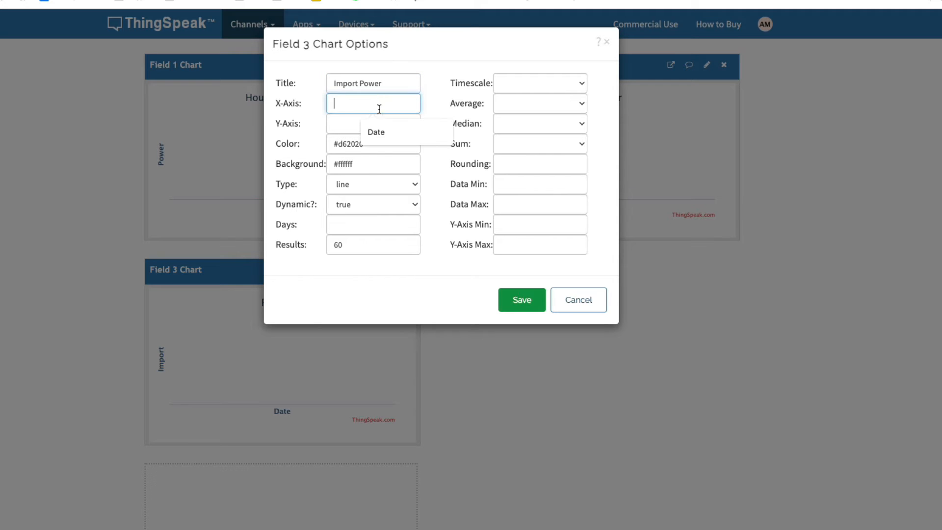
click(376, 129)
click(374, 126)
click(381, 172)
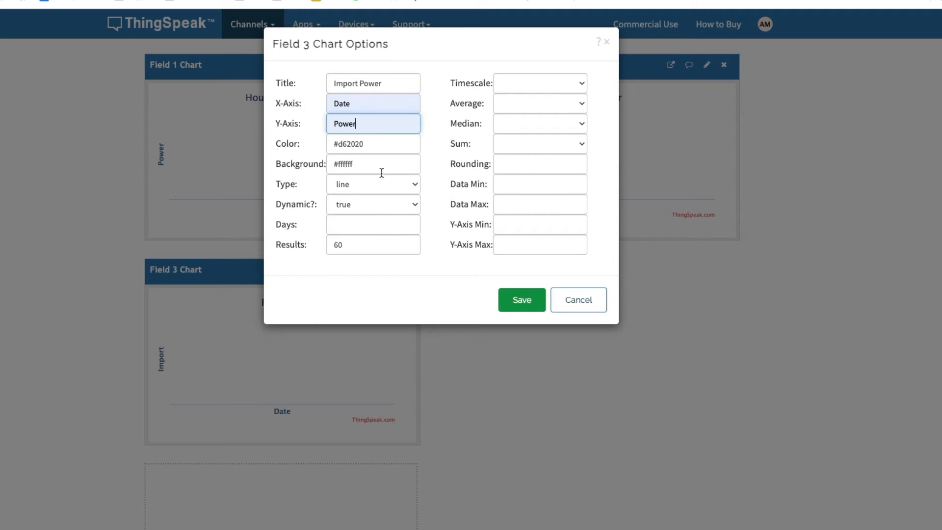
click(516, 296)
scroll(516, 297, up, 3)
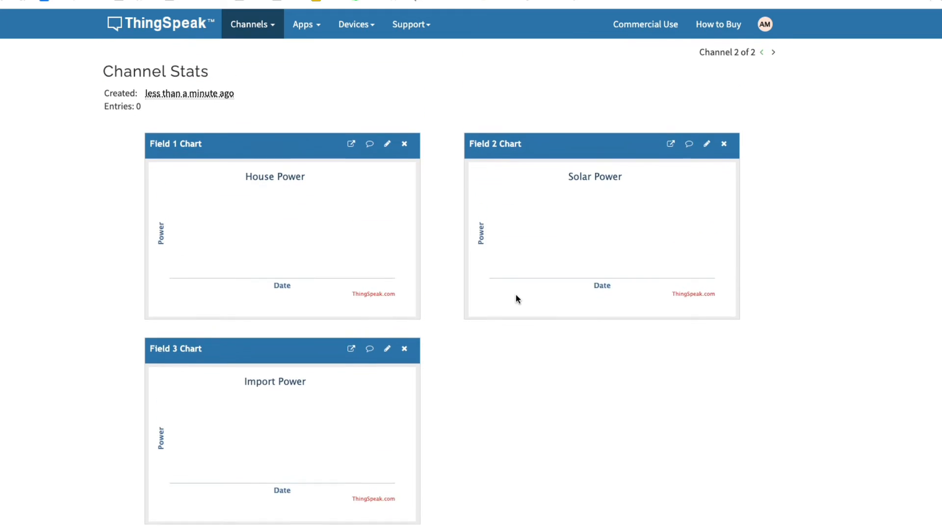
Generate a new write API key for the Power channel and confirm the replacement
scroll(515, 298, up, 2)
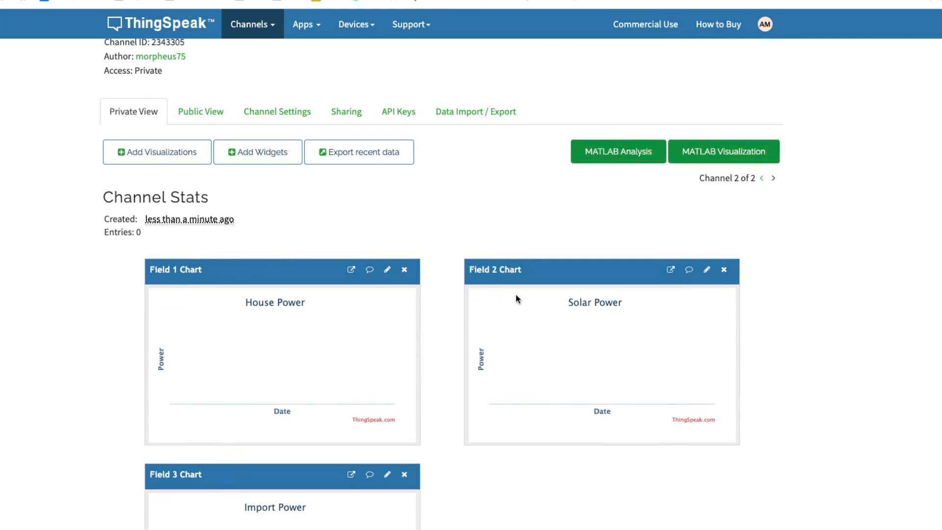
click(300, 121)
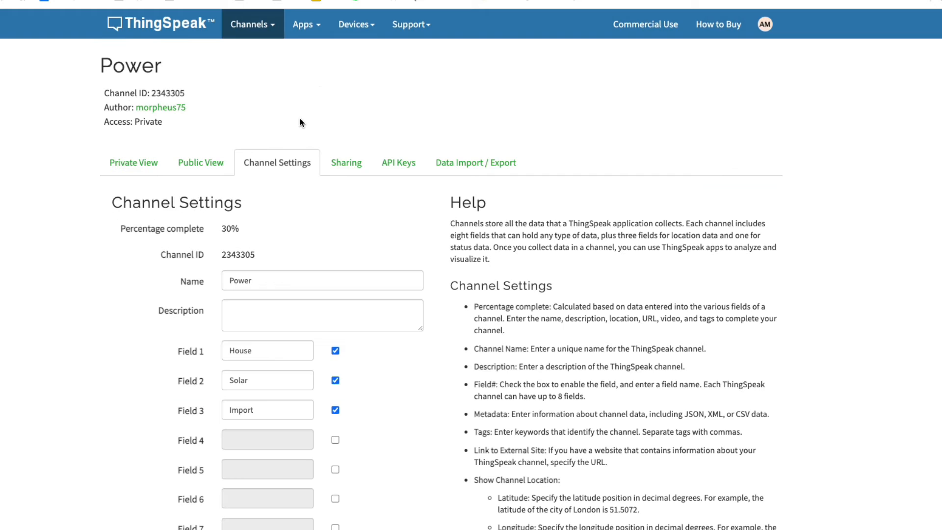
click(385, 167)
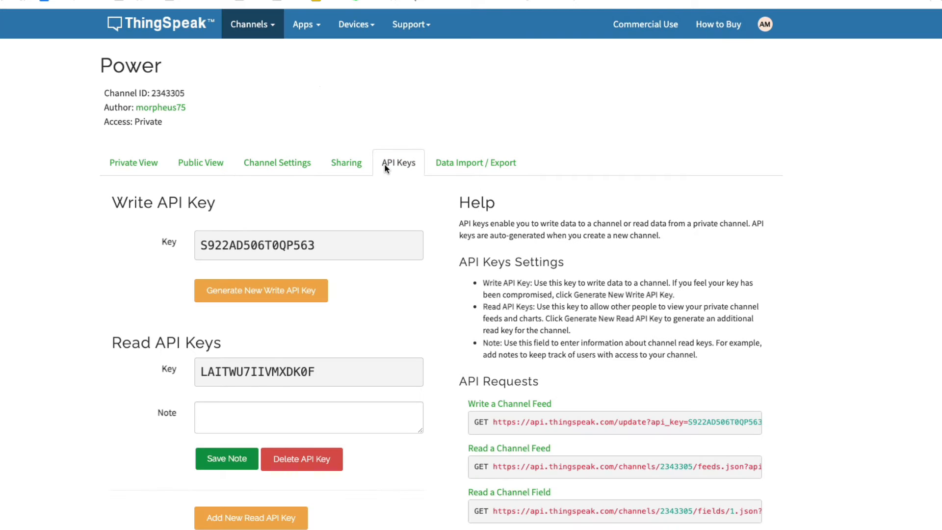
scroll(370, 235, down, 1)
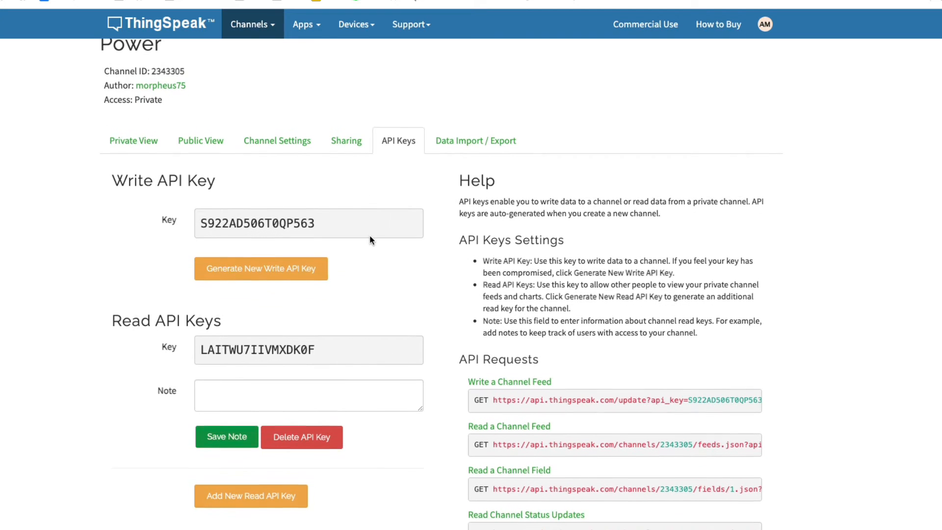
click(262, 265)
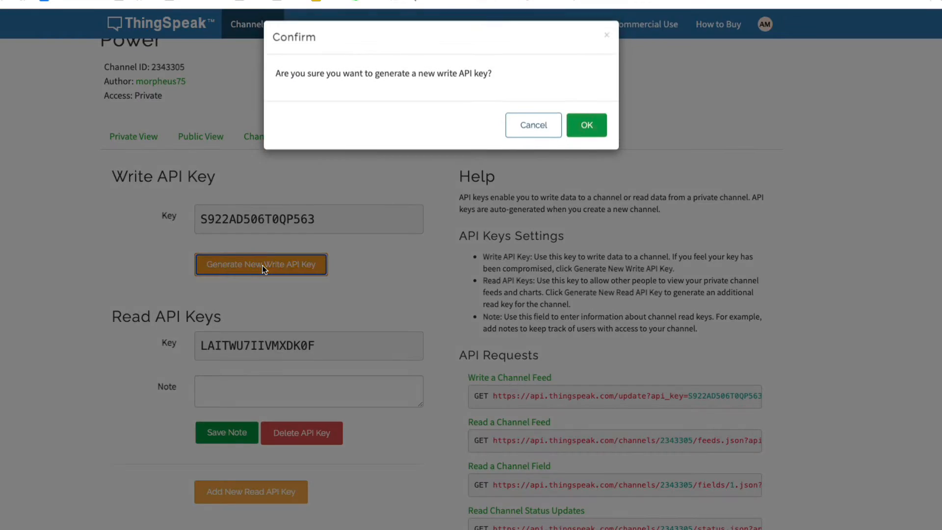
click(586, 130)
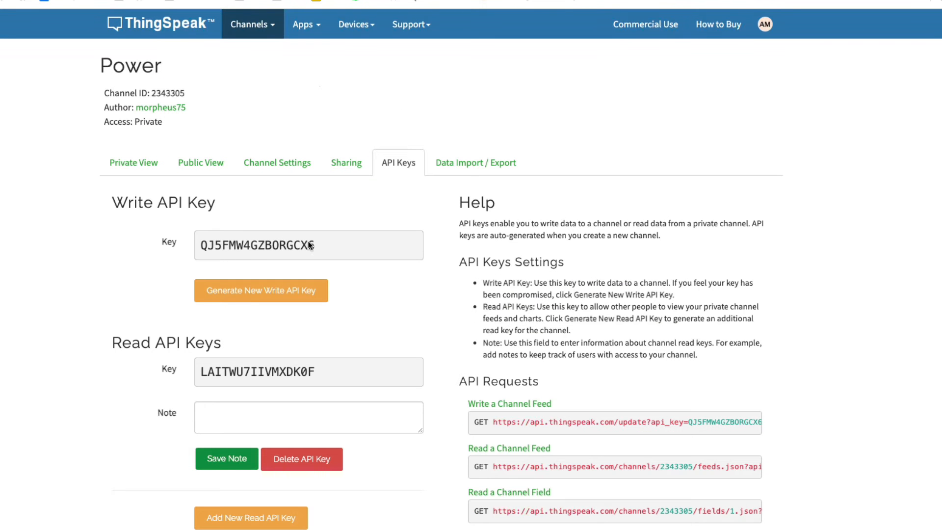
scroll(236, 260, down, 2)
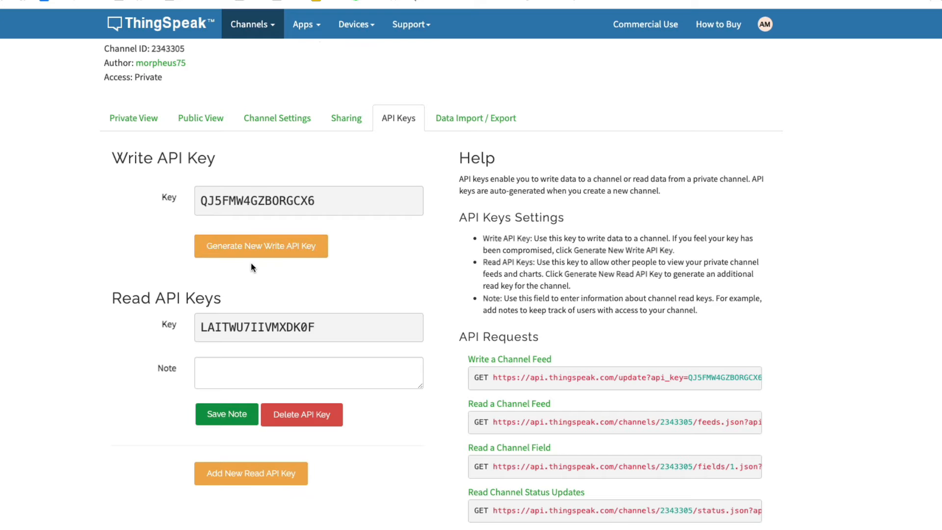
scroll(251, 263, down, 1)
scroll(251, 263, up, 1)
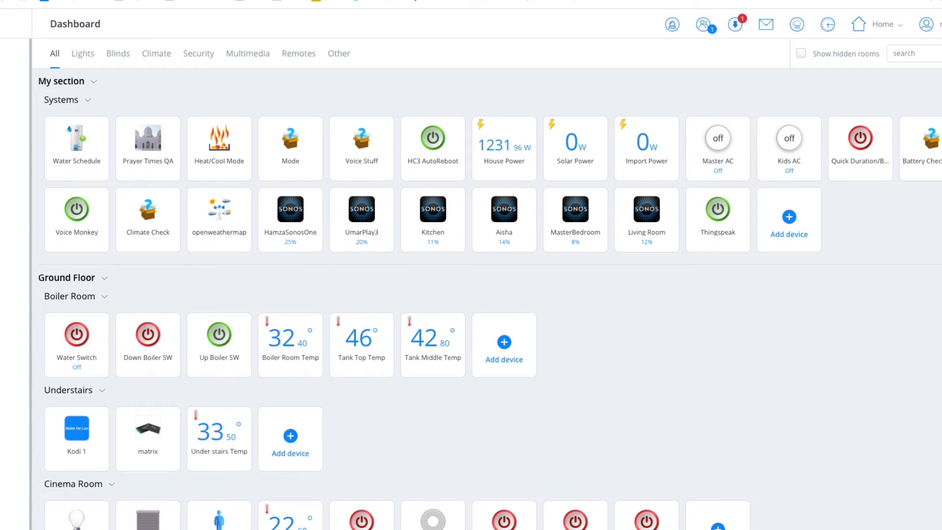
click(534, 93)
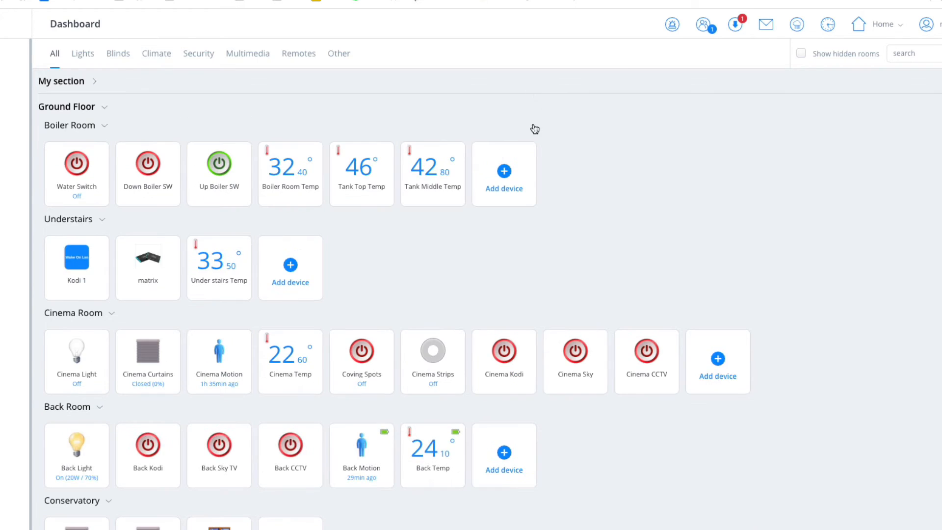
click(108, 104)
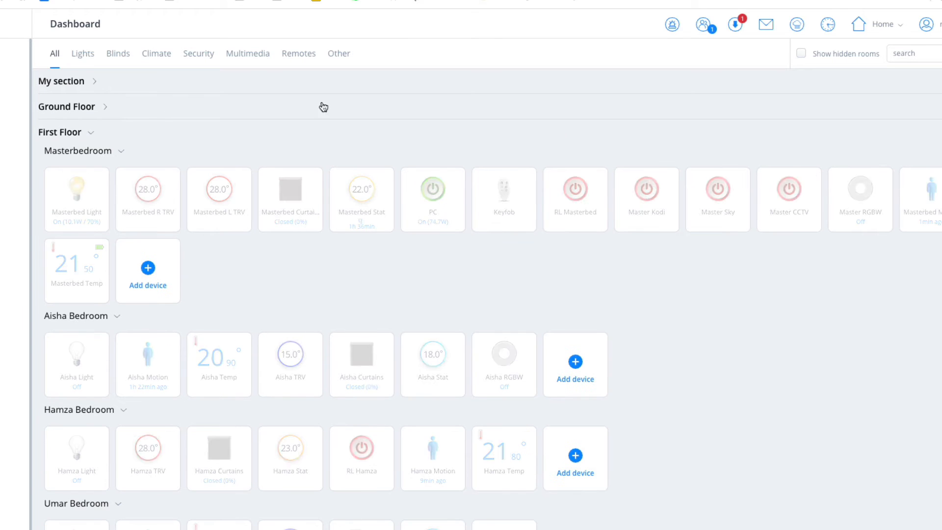
click(93, 108)
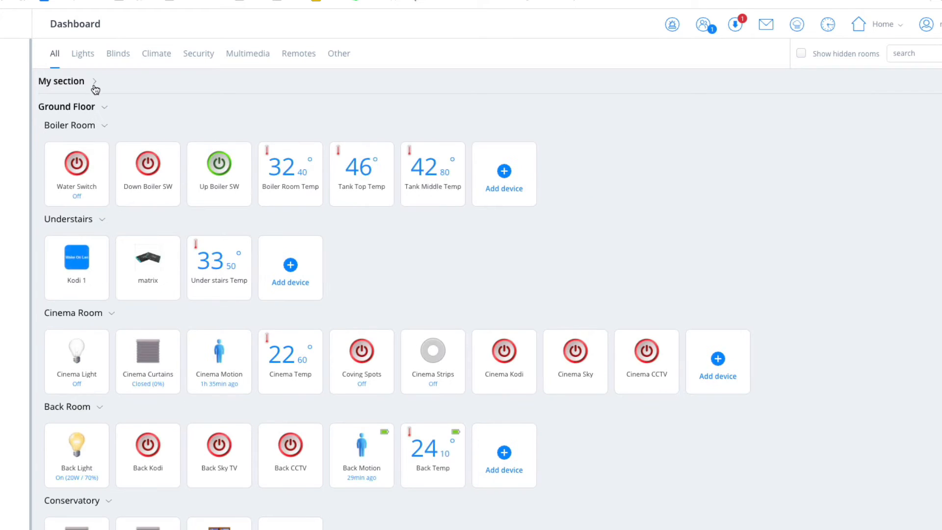
click(95, 83)
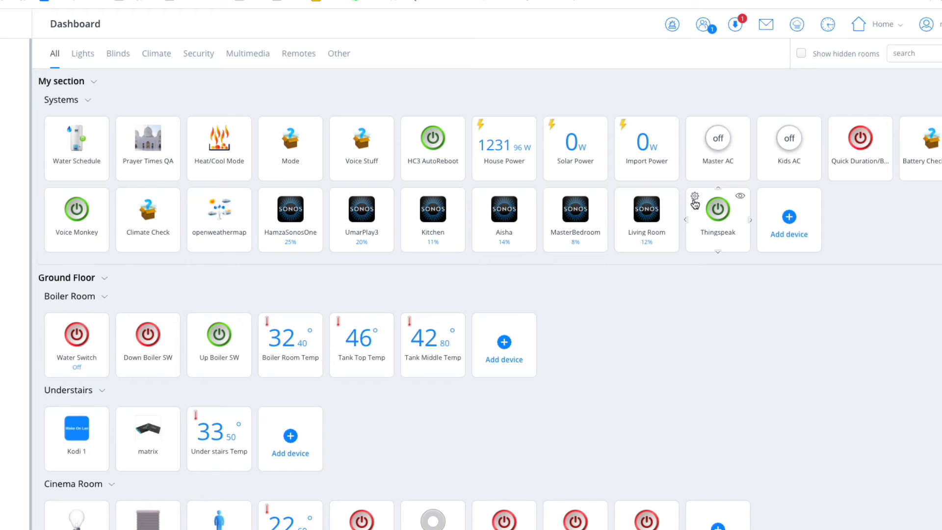
Open the settings of the Thingspeak QuickApp in the Systems room and rename it to Thingspeak Temps
click(694, 202)
click(165, 303)
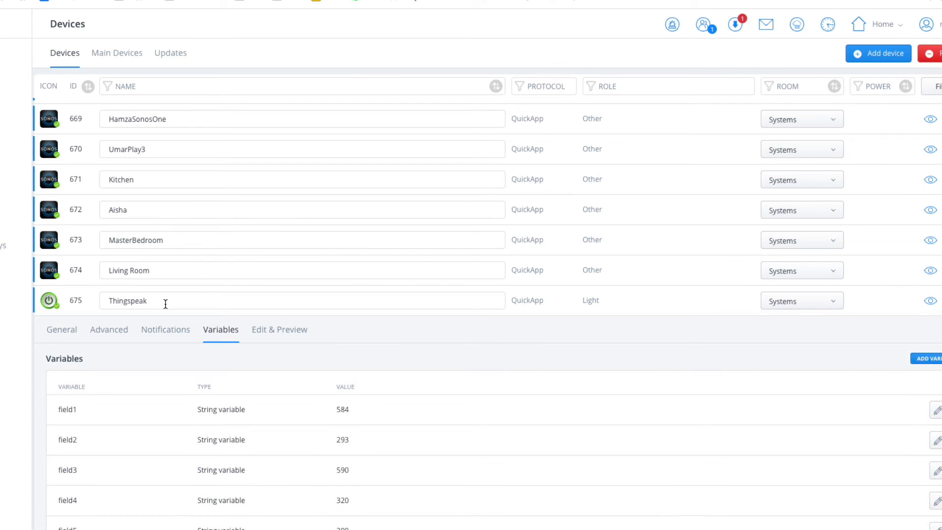
text(Temps)
click(532, 306)
Add another device of the Other Device type by uploading Thingspeak.fqa from the HC3 QA folder
click(888, 55)
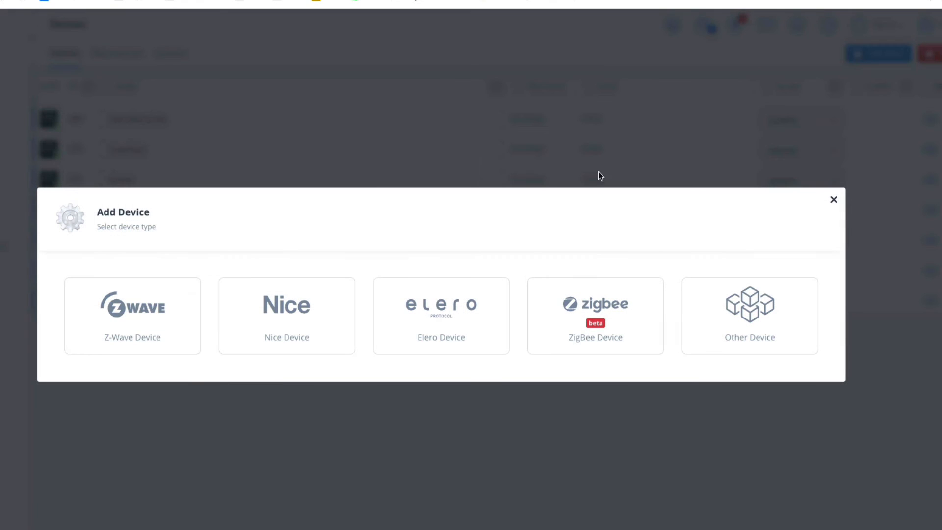
click(743, 313)
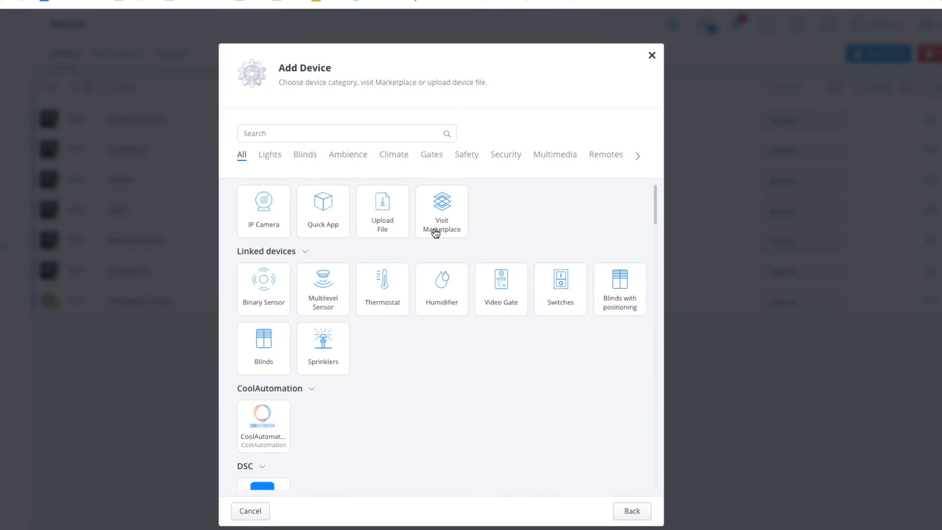
click(382, 226)
scroll(190, 372, down, 3)
click(192, 358)
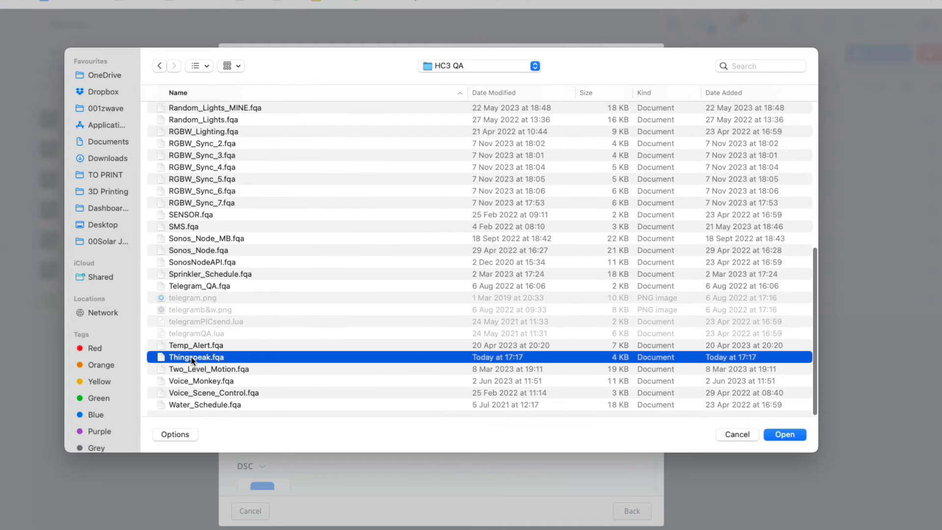
click(785, 435)
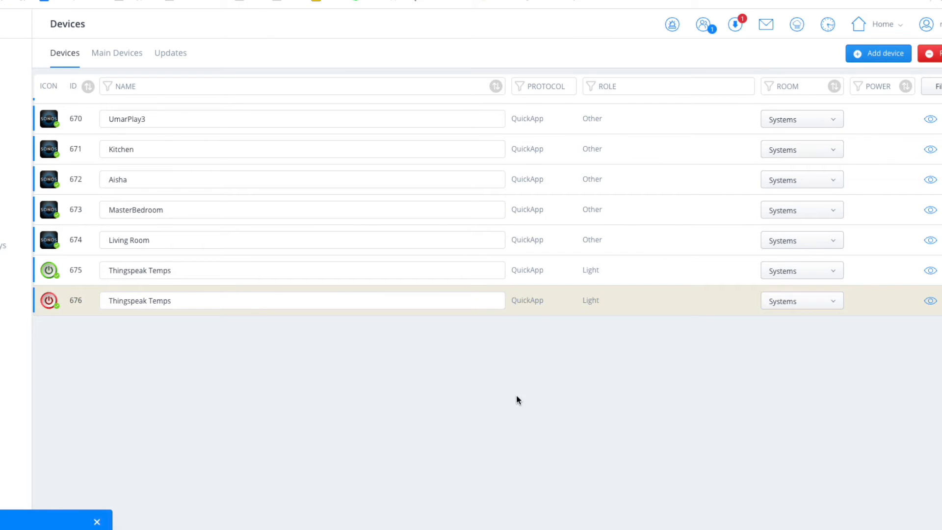
Look up the House, Solar and Import Power device IDs, and turn off saving events to History for the newly uploaded QuickApp
click(538, 306)
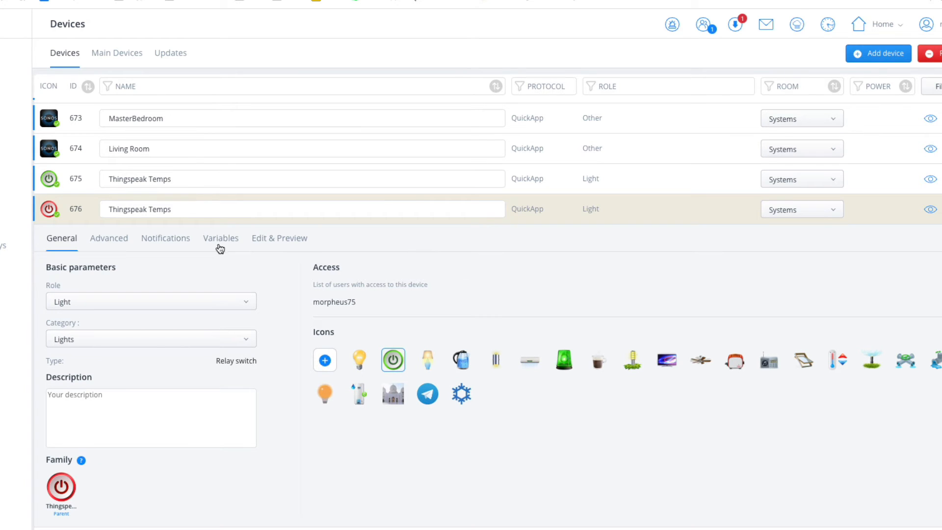
click(142, 209)
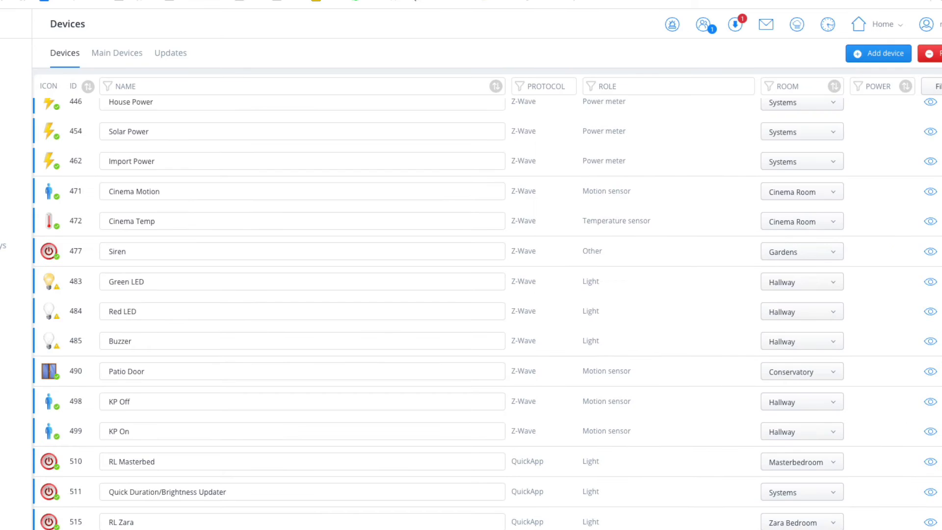
scroll(71, 132, up, 1)
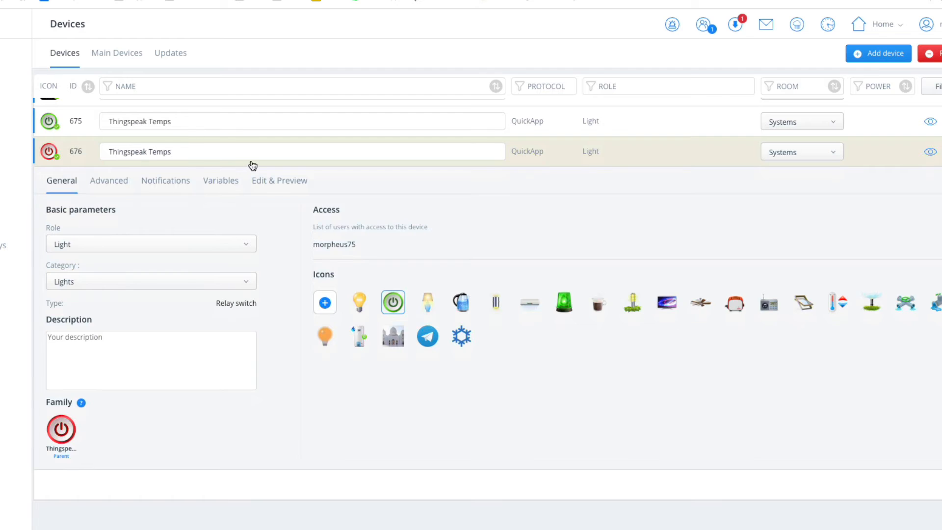
click(97, 180)
click(98, 249)
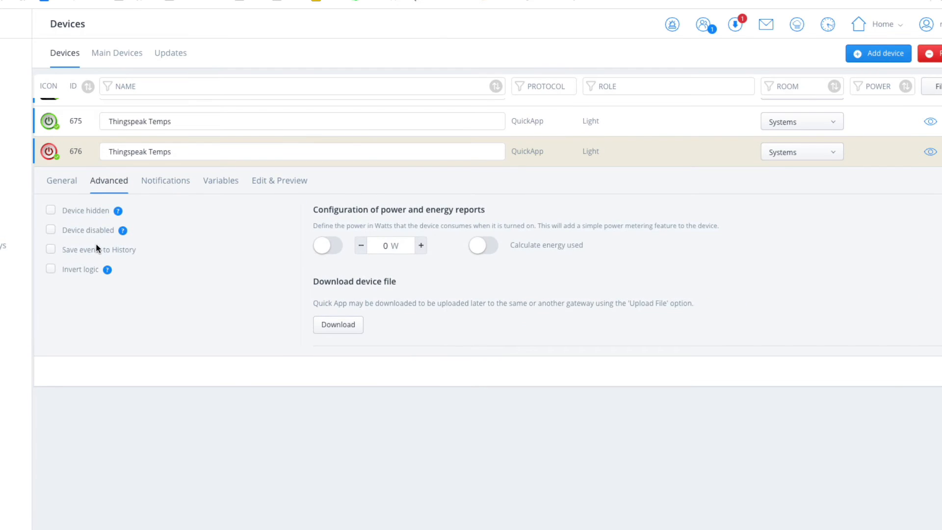
Set the newly uploaded QuickApp's field1 variable to 446, the House Power device ID
click(221, 181)
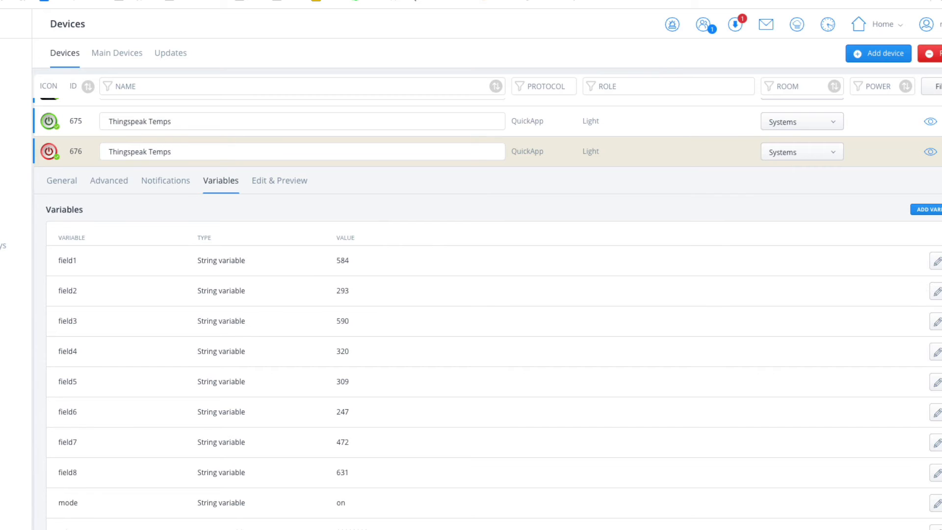
click(936, 261)
double_click(348, 336)
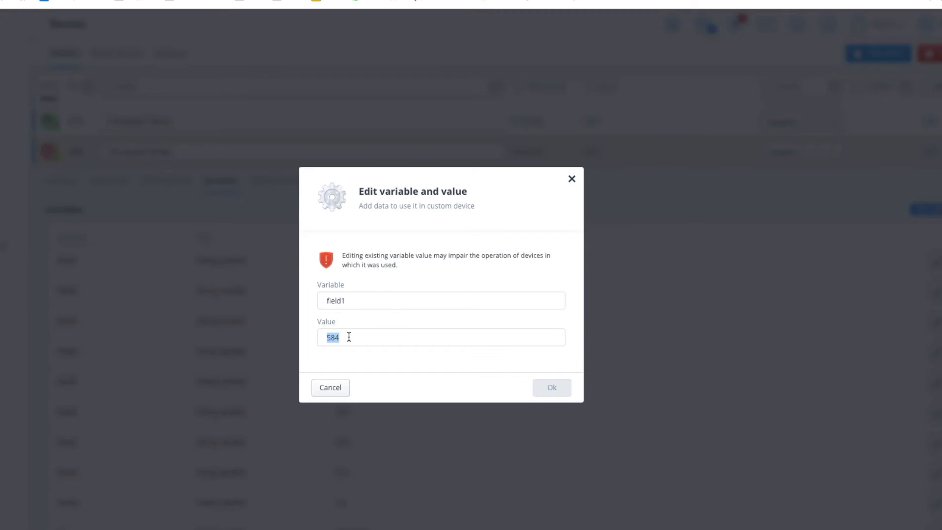
text(446)
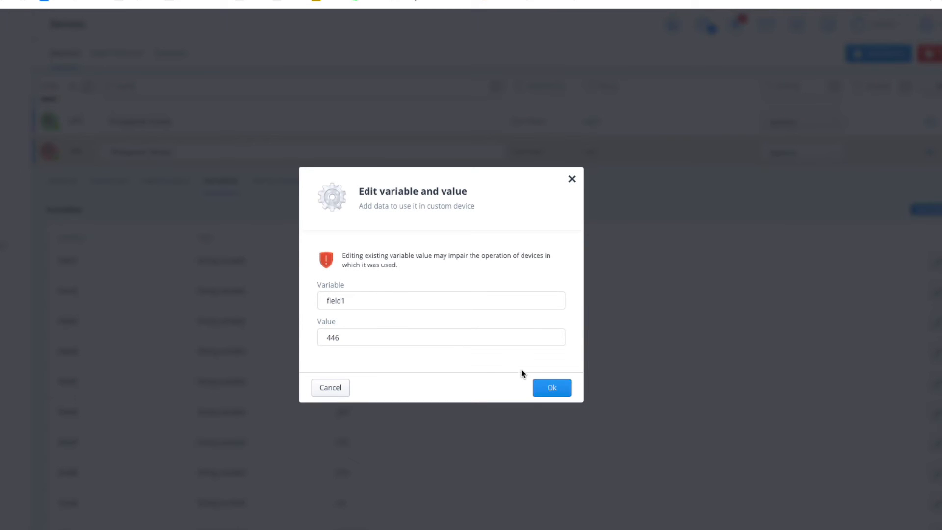
click(555, 387)
Set the field2 variable to the Solar Power ID 454 and field3 to the Import Power ID 462
click(936, 291)
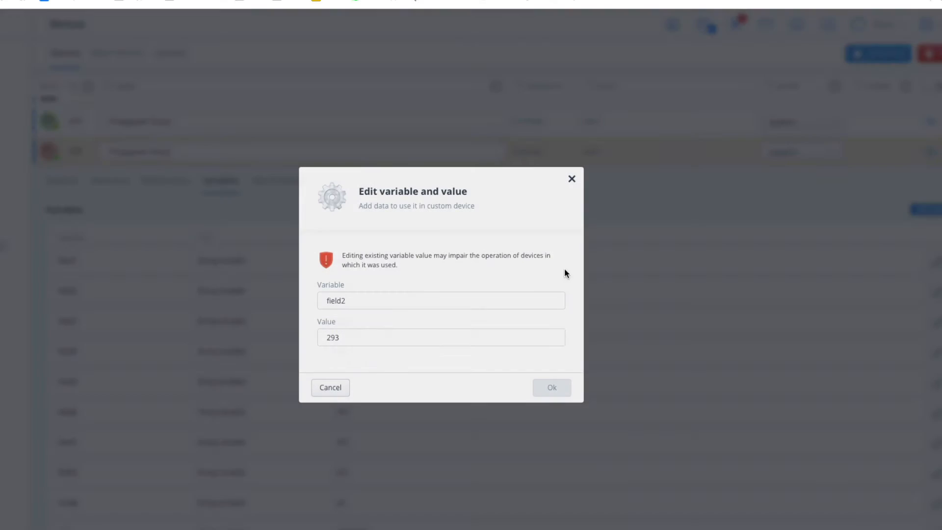
double_click(355, 338)
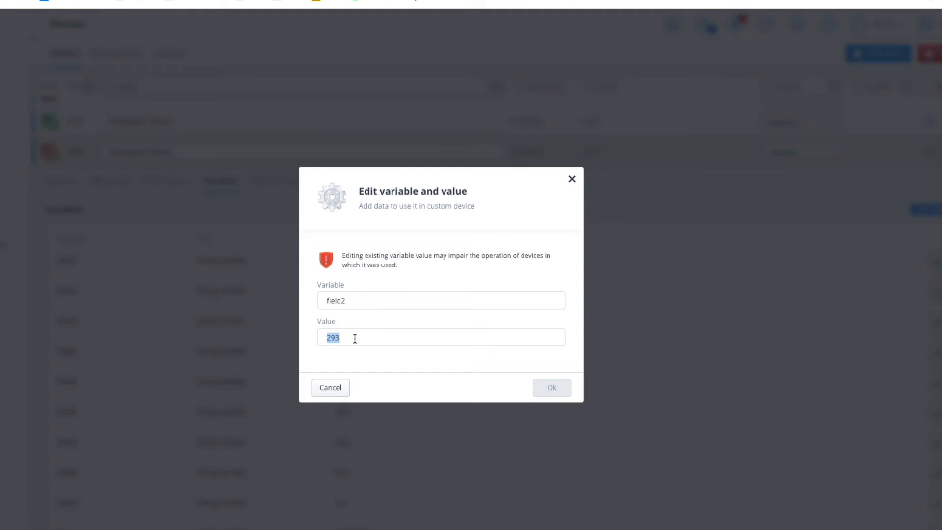
text(454)
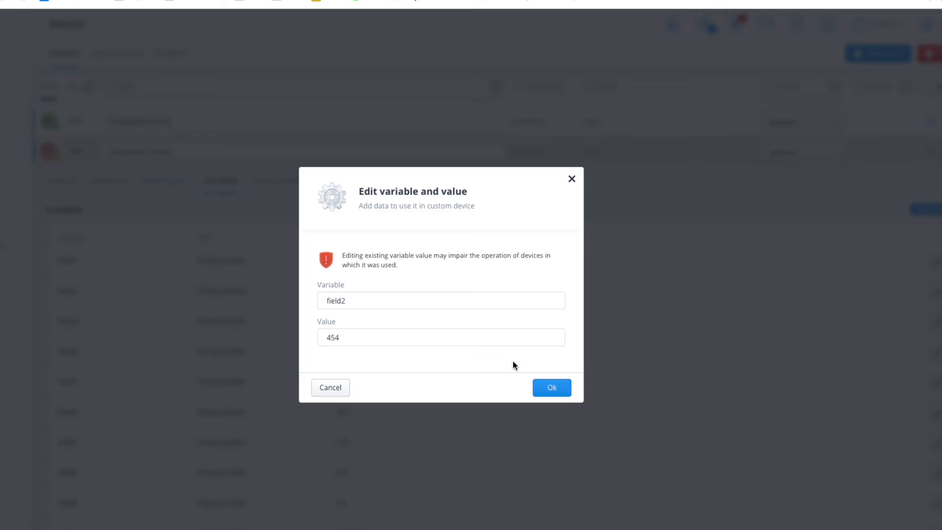
click(553, 387)
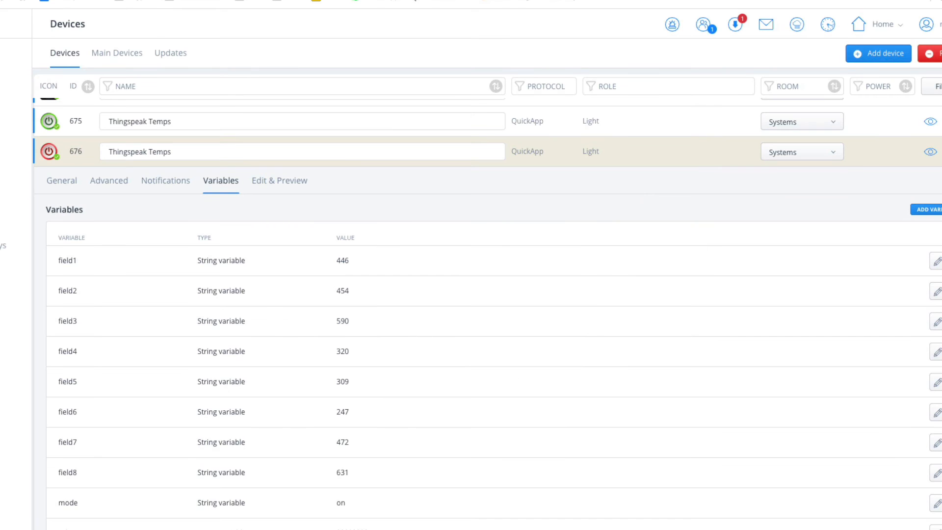
click(936, 322)
double_click(356, 338)
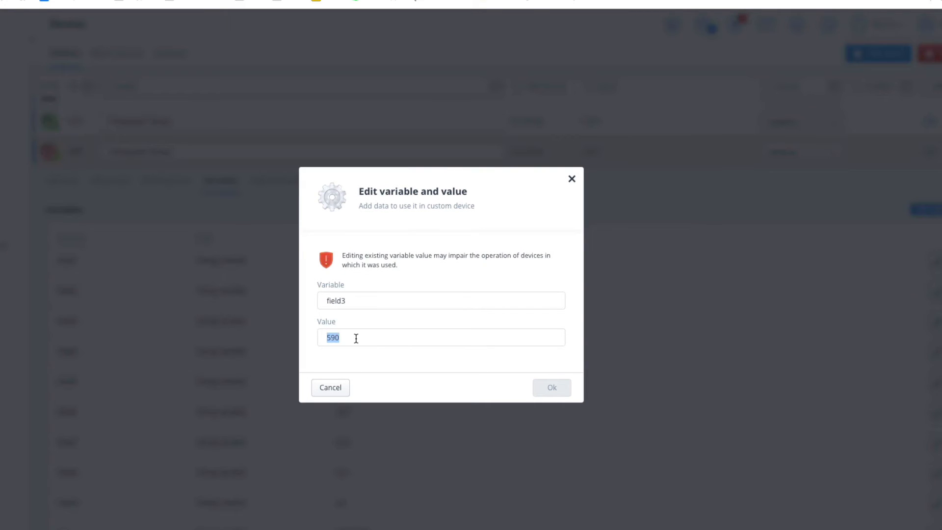
text(462)
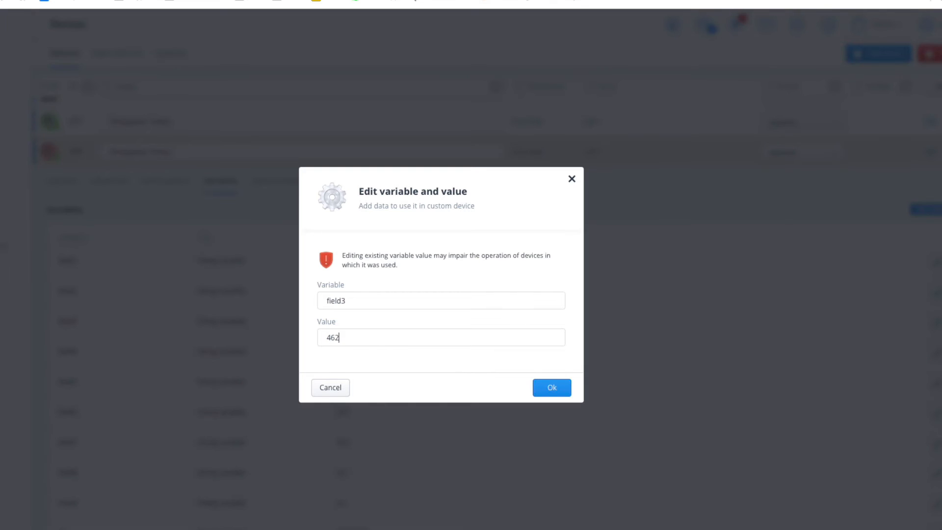
click(552, 388)
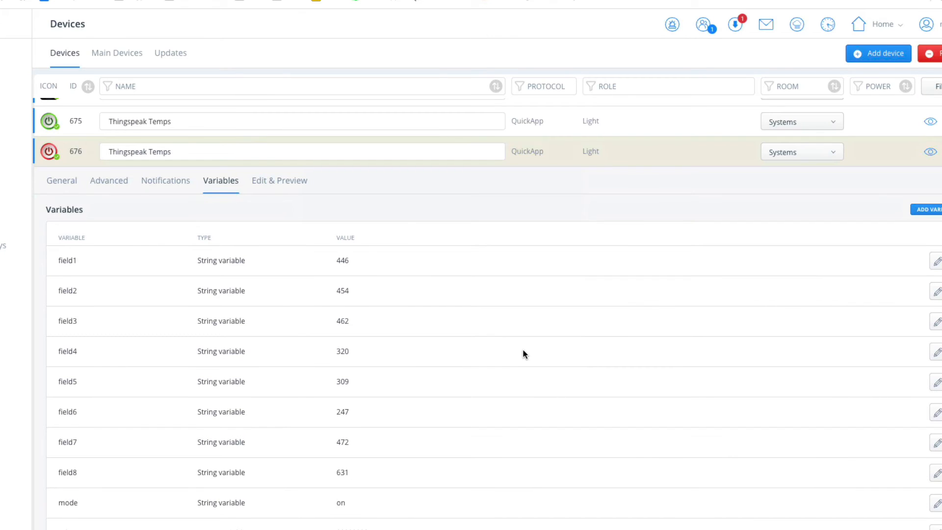
Set the unused field4 variable of the new QuickApp to 0
scroll(826, 254, down, 3)
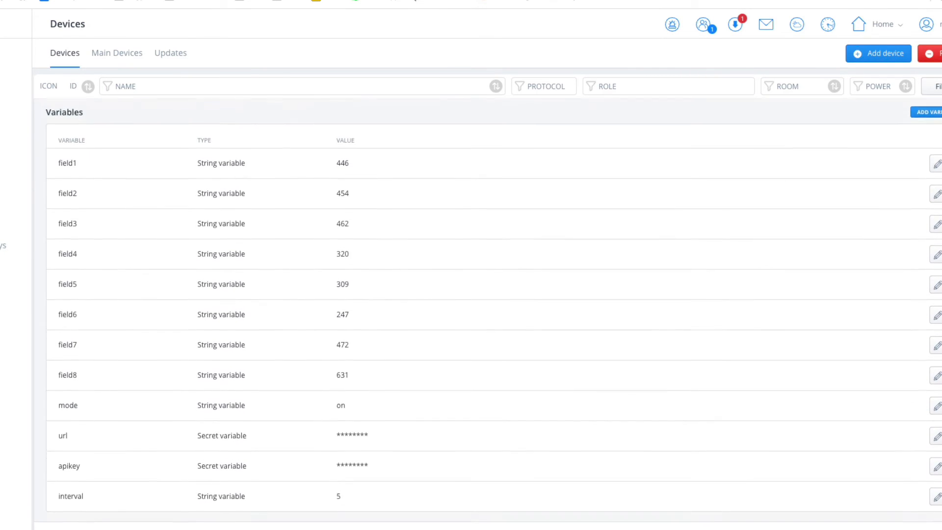
click(929, 247)
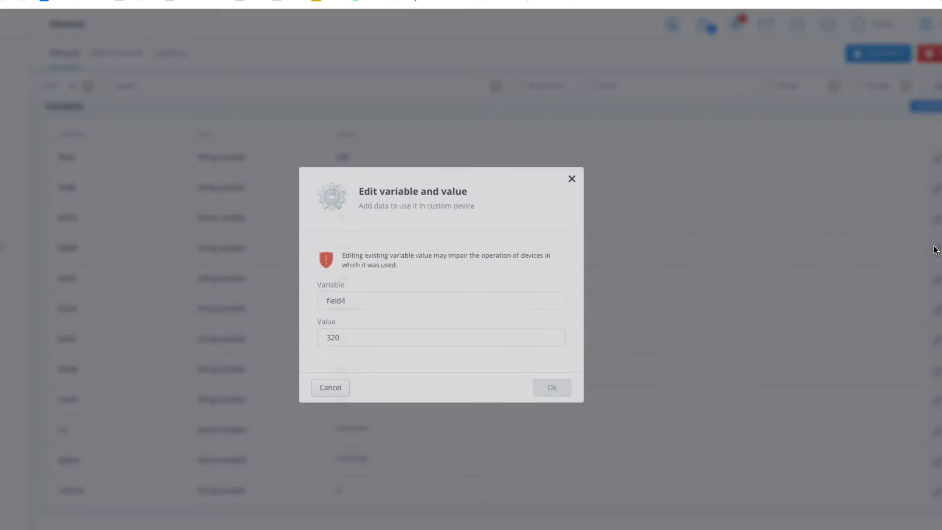
double_click(343, 338)
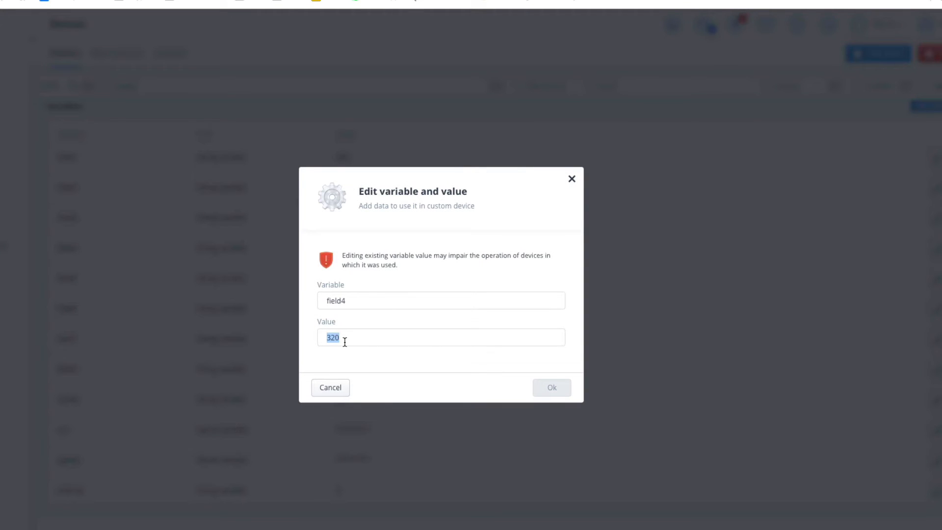
text(0)
click(548, 387)
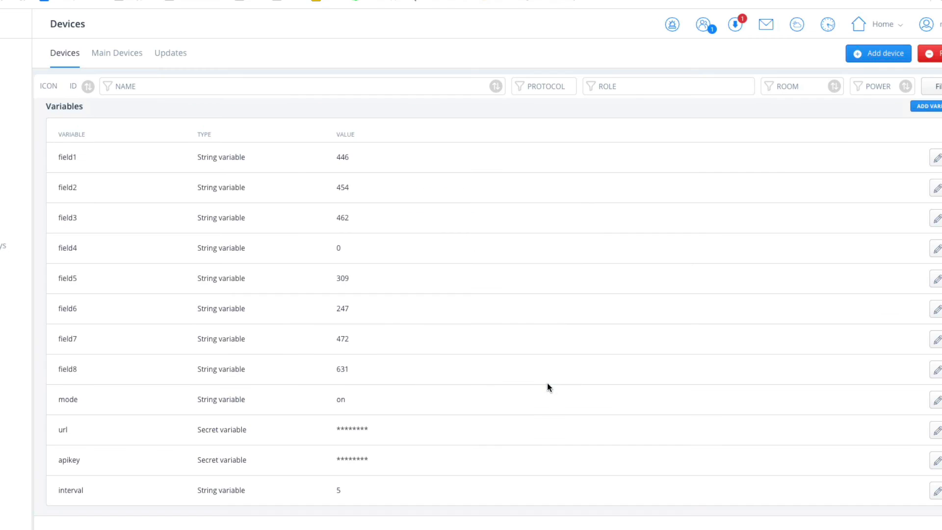
Set the unused field5 and field6 variables of the new QuickApp to 0
click(934, 278)
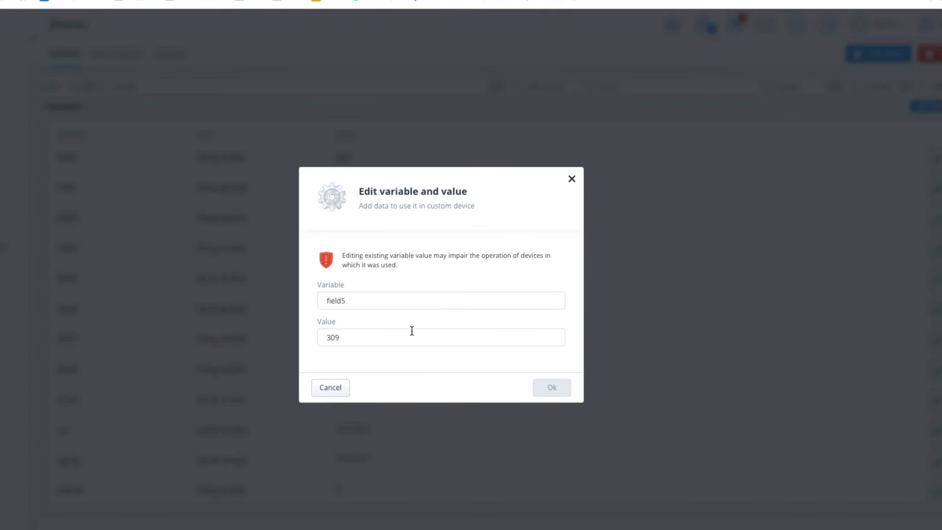
double_click(412, 333)
text(0)
click(552, 387)
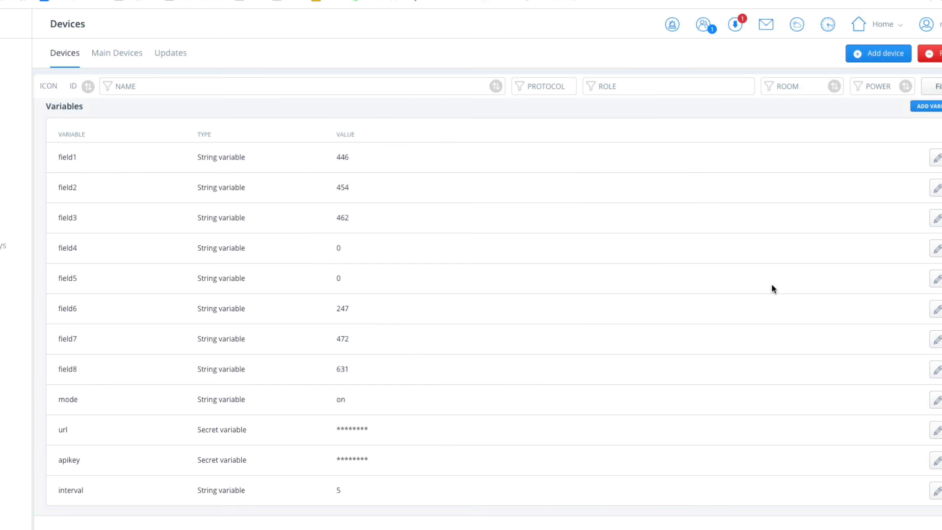
click(934, 308)
double_click(412, 332)
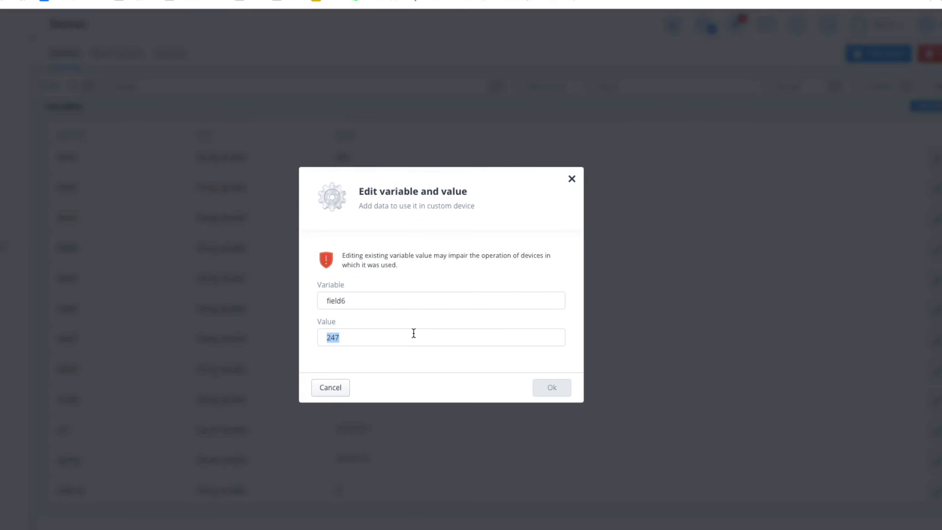
text(0)
click(542, 381)
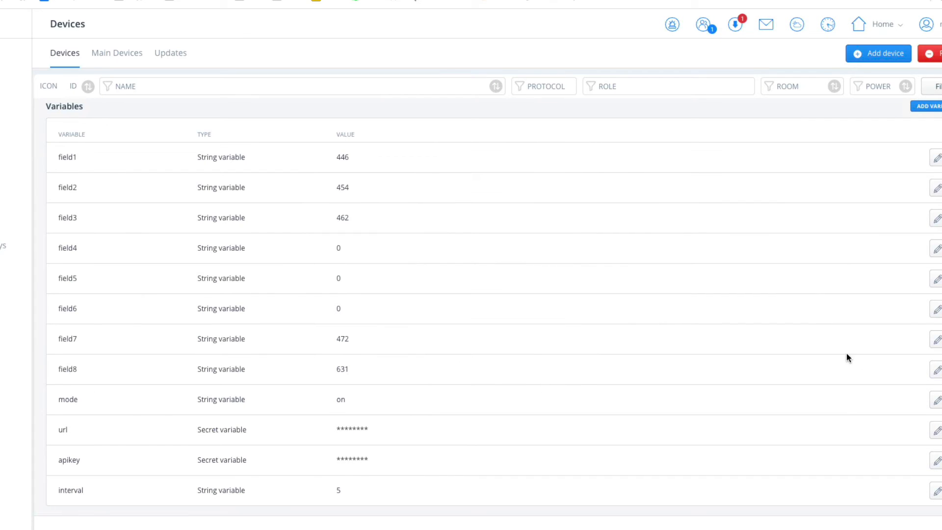
Set the unused field7 and field8 variables of the new QuickApp to 0
click(937, 340)
double_click(422, 332)
text(0)
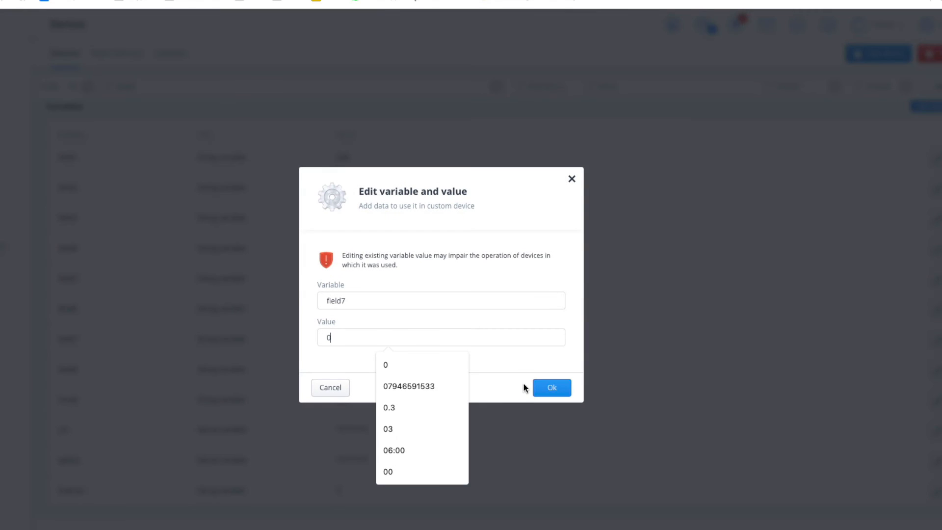
click(548, 391)
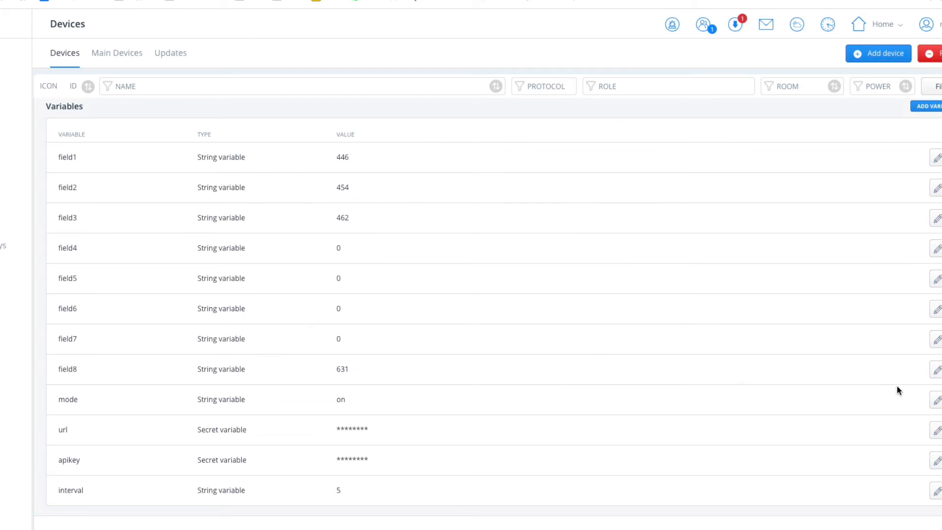
click(935, 370)
double_click(422, 344)
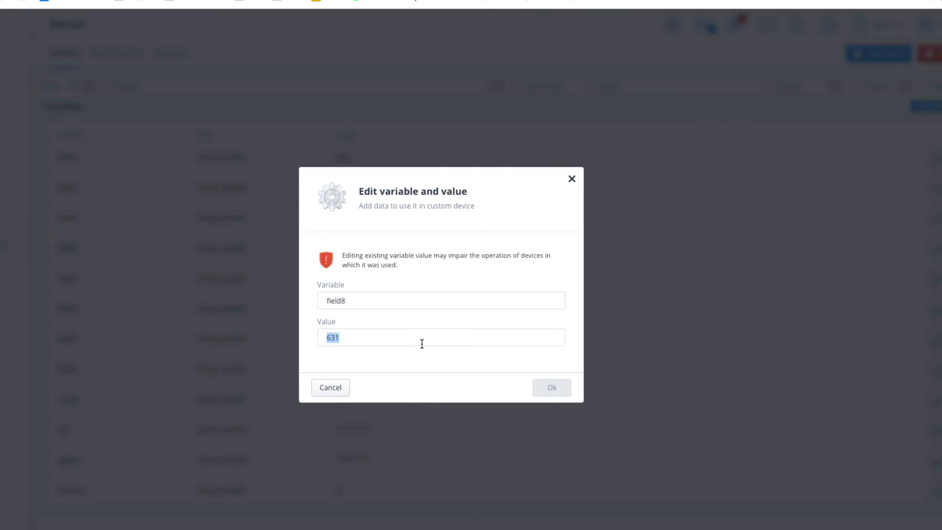
text(0)
click(553, 393)
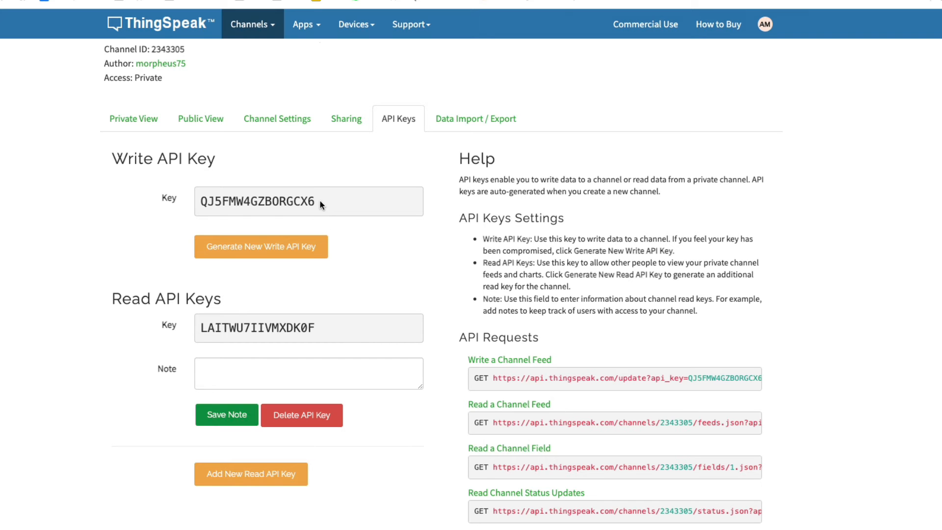
Switch to ThingSpeak and generate a new write API key for the Power channel
drag(319, 201, 201, 201)
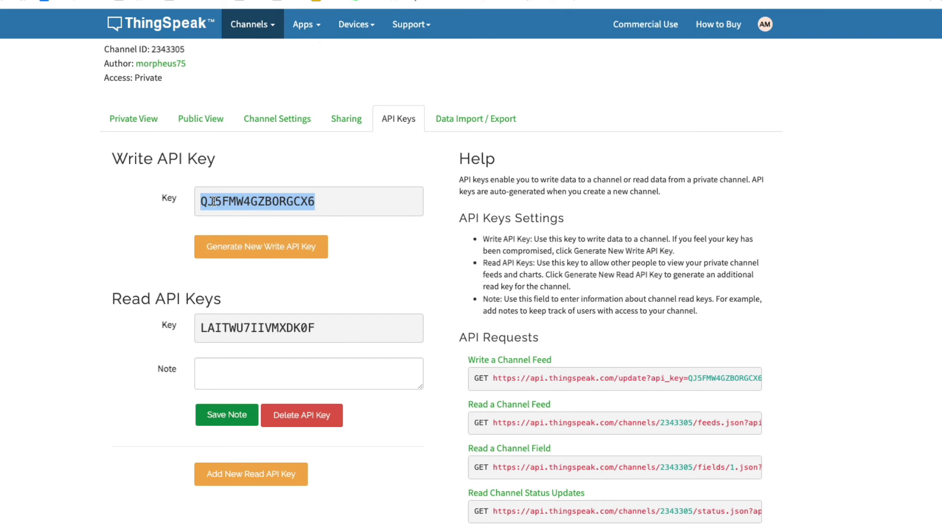
click(212, 202)
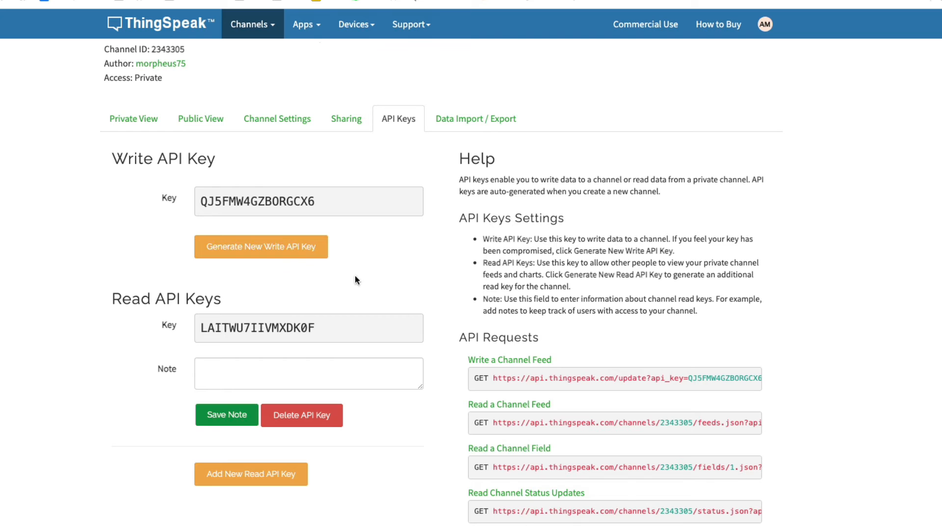
click(272, 245)
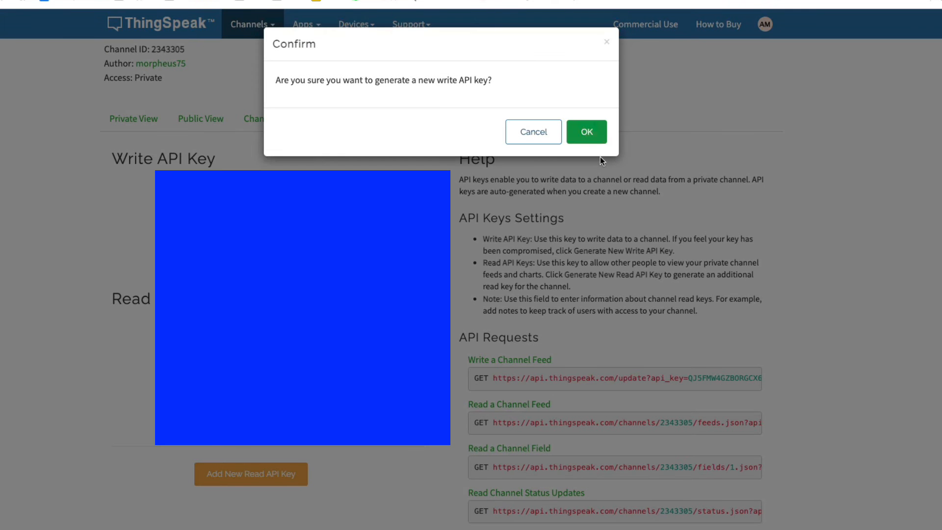
click(588, 131)
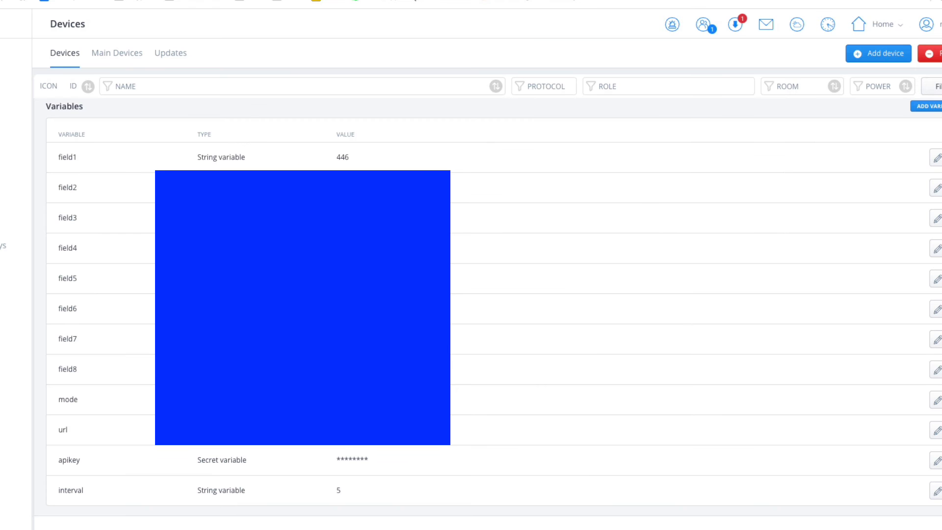
Back in Home Center 3, paste the Power channel's write API key as the value of the new QuickApp's apikey variable
click(935, 461)
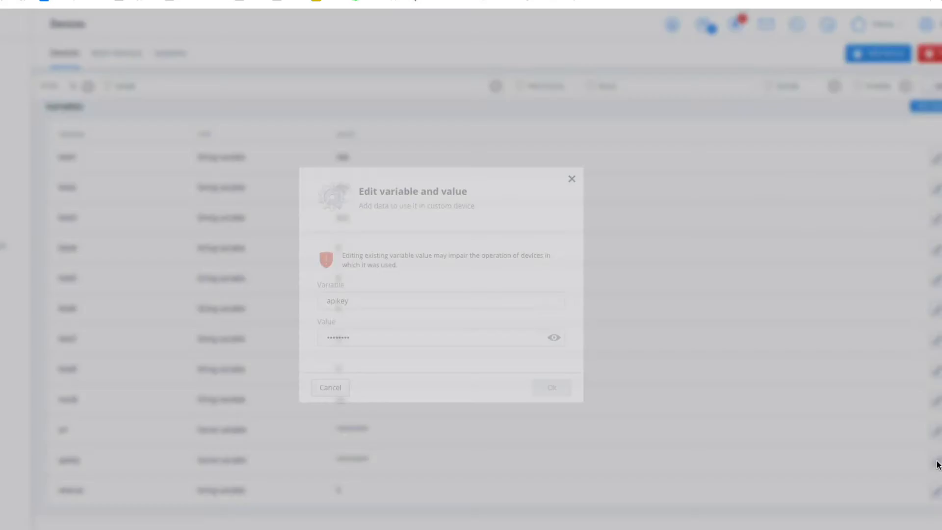
click(355, 334)
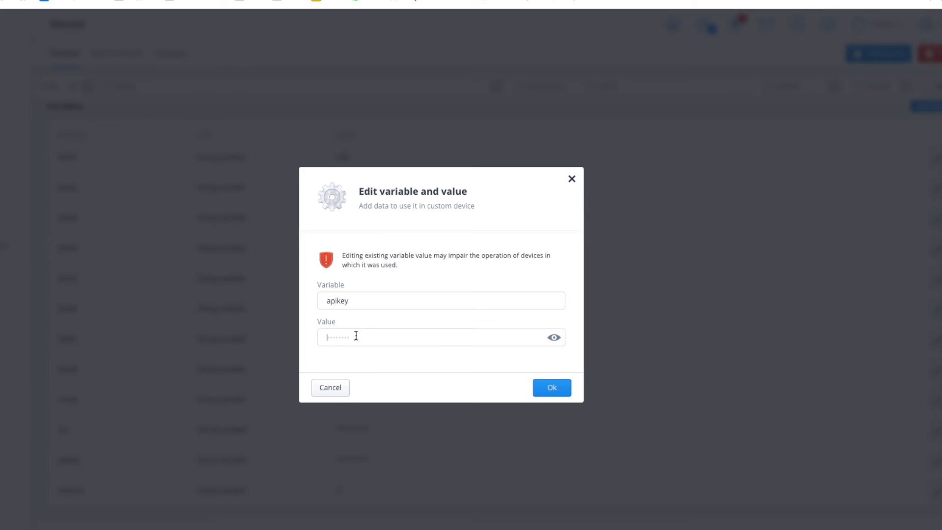
key(ctrl+v)
click(554, 338)
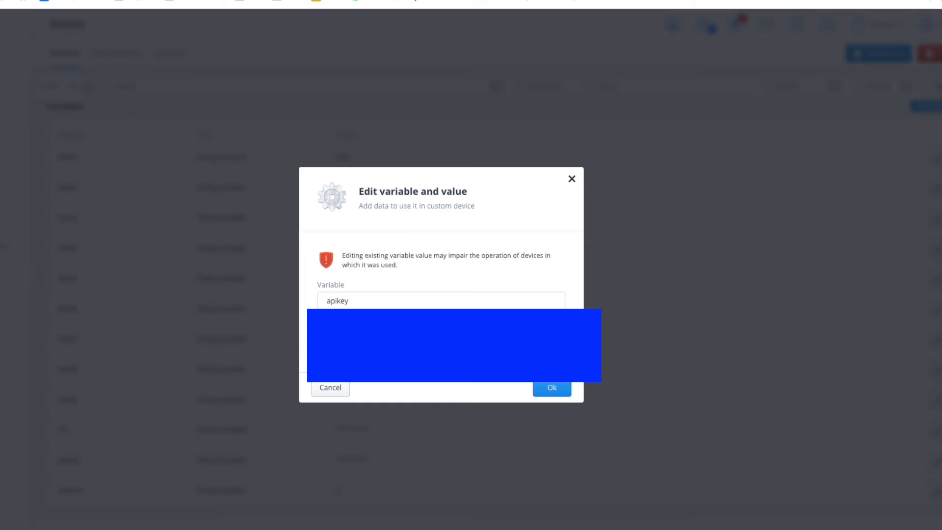
click(551, 389)
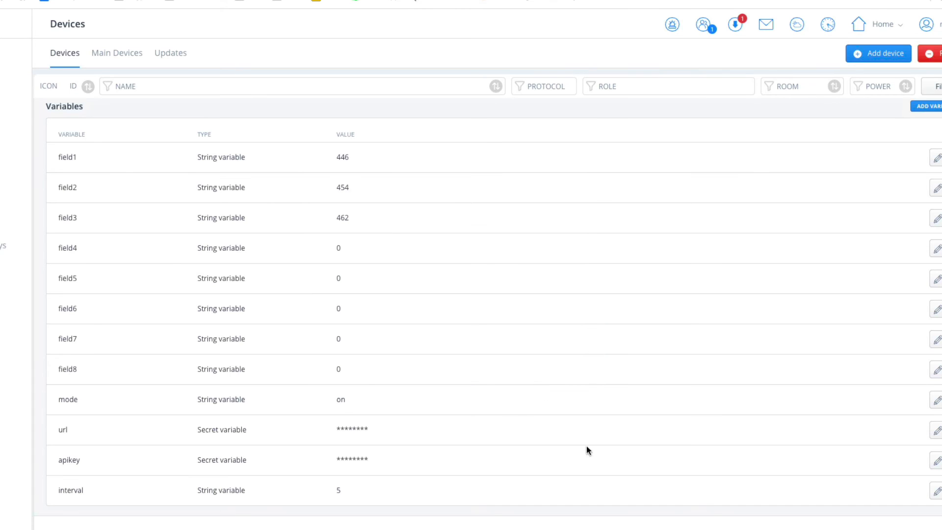
Set the new QuickApp's interval variable to 1
click(937, 491)
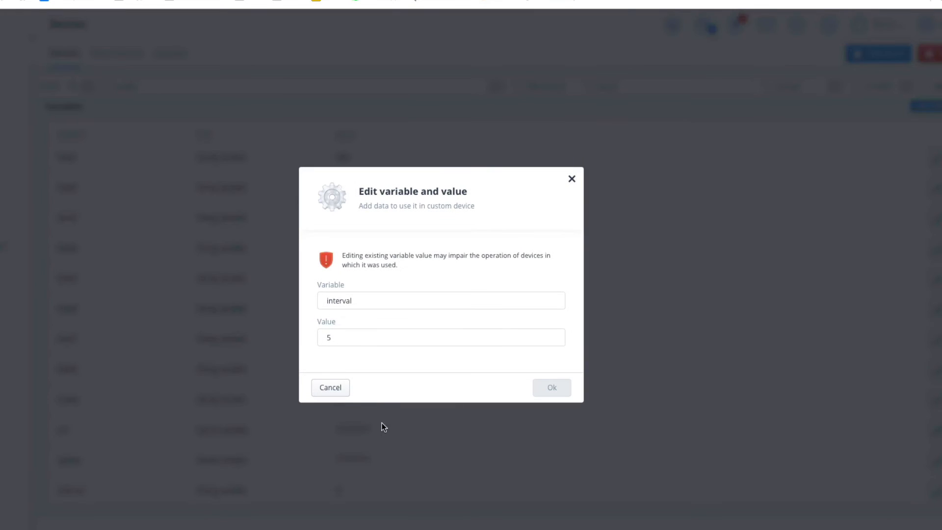
click(370, 338)
key(BackSpace)
text(1)
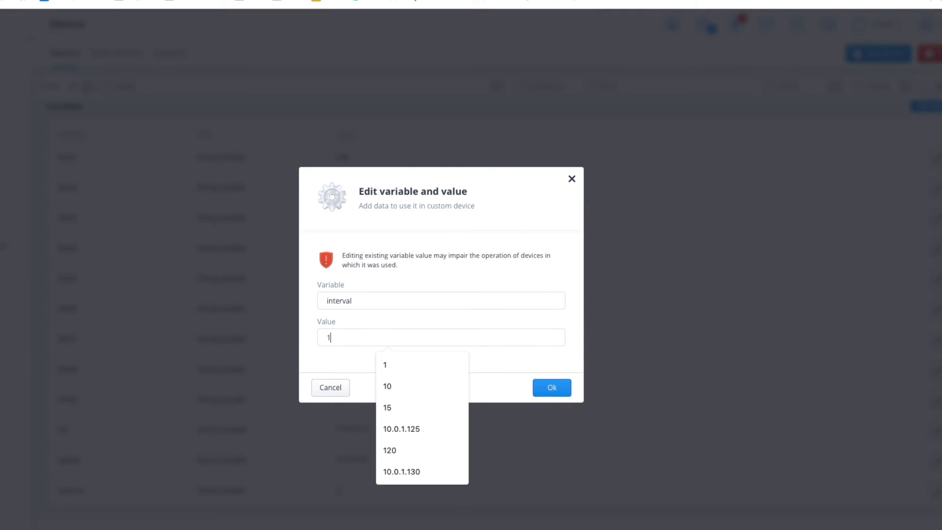
click(555, 391)
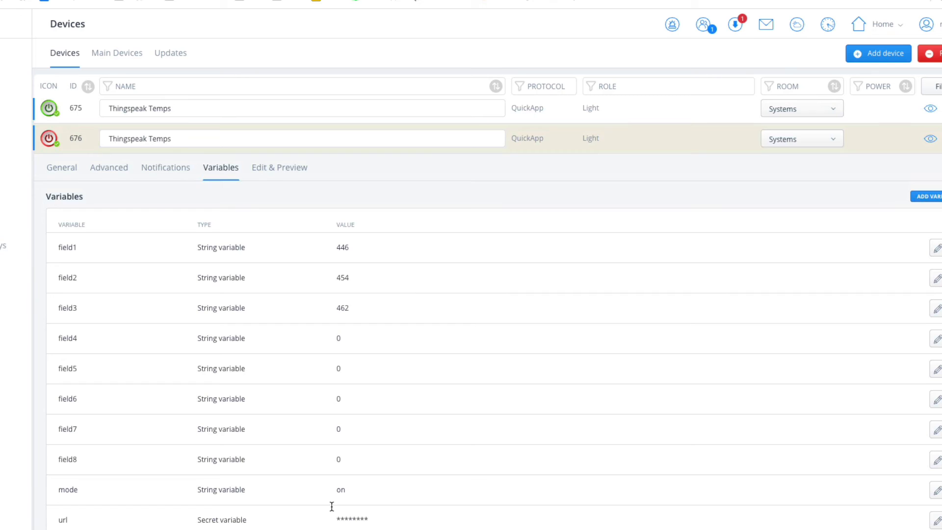
Toggle QuickApp 676 off and check the mode value in its variables
click(48, 137)
click(48, 140)
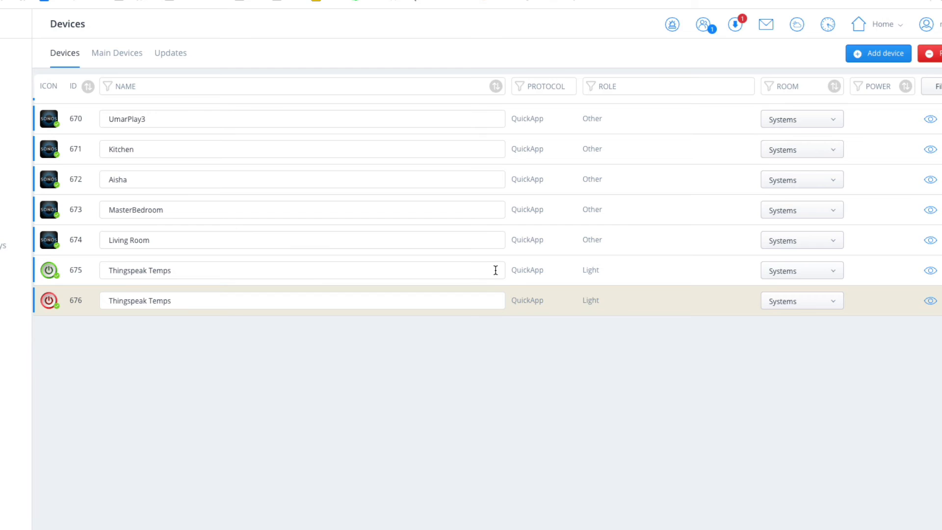
click(515, 302)
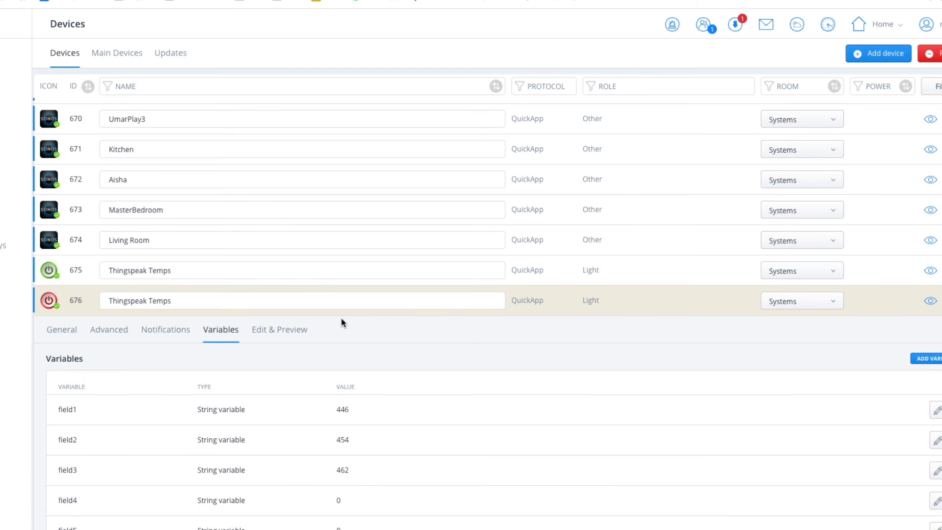
click(300, 329)
scroll(264, 314, down, 1)
click(219, 274)
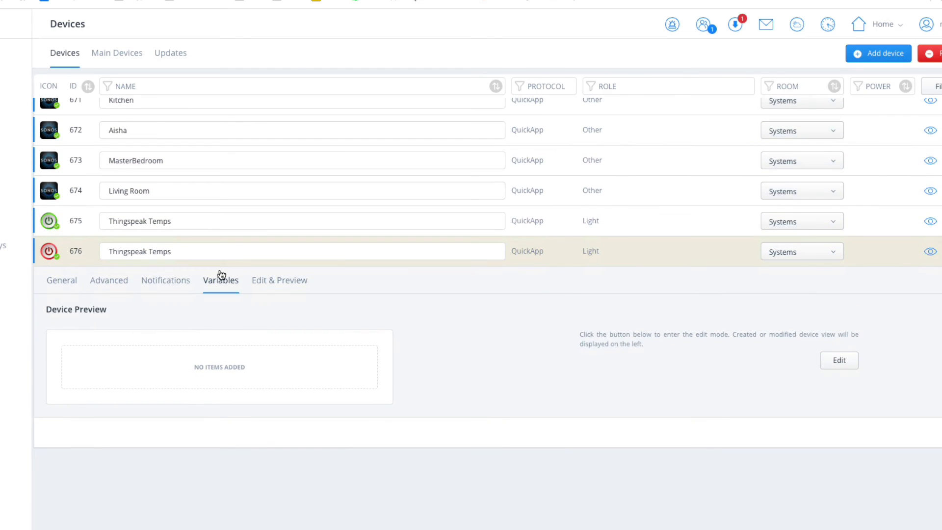
scroll(219, 270, down, 2)
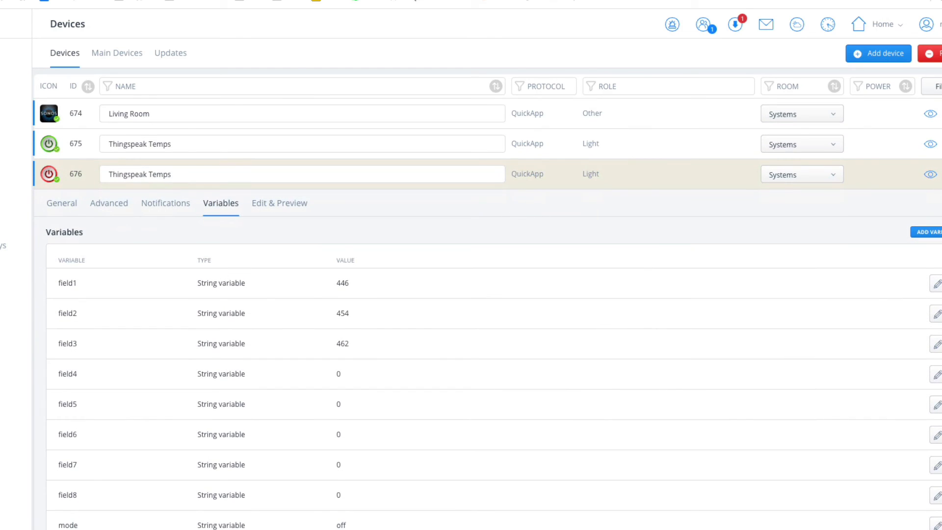
Turn on QuickApp 676 and check the mode value in its variables
click(54, 183)
click(48, 305)
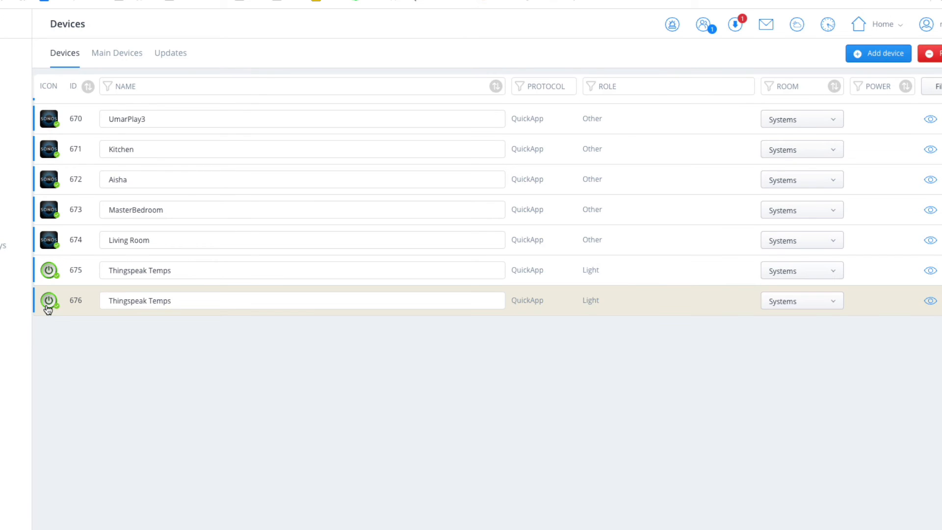
click(577, 311)
click(254, 331)
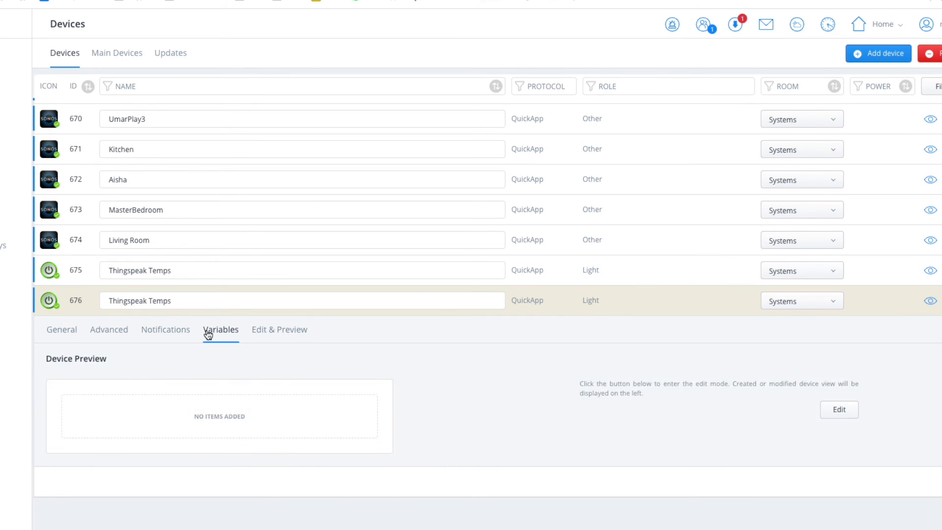
click(218, 332)
scroll(500, 414, down, 5)
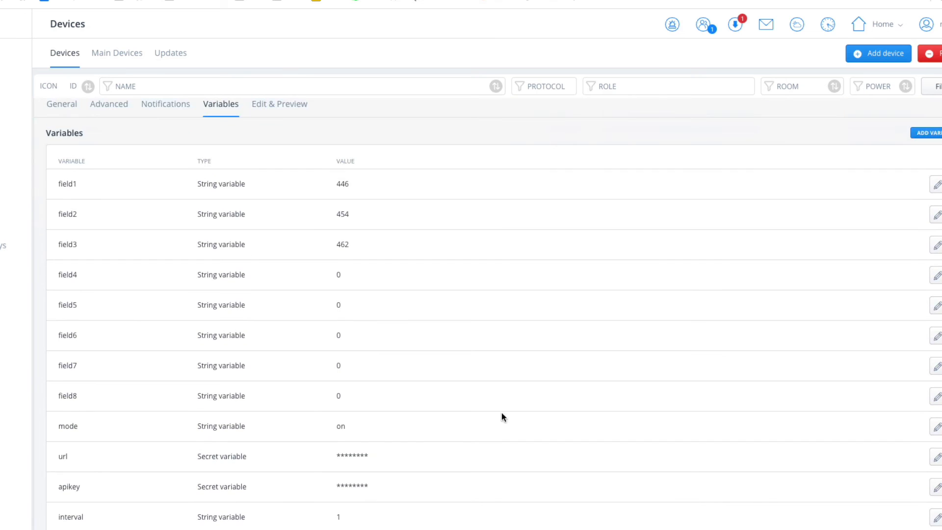
scroll(336, 223, up, 5)
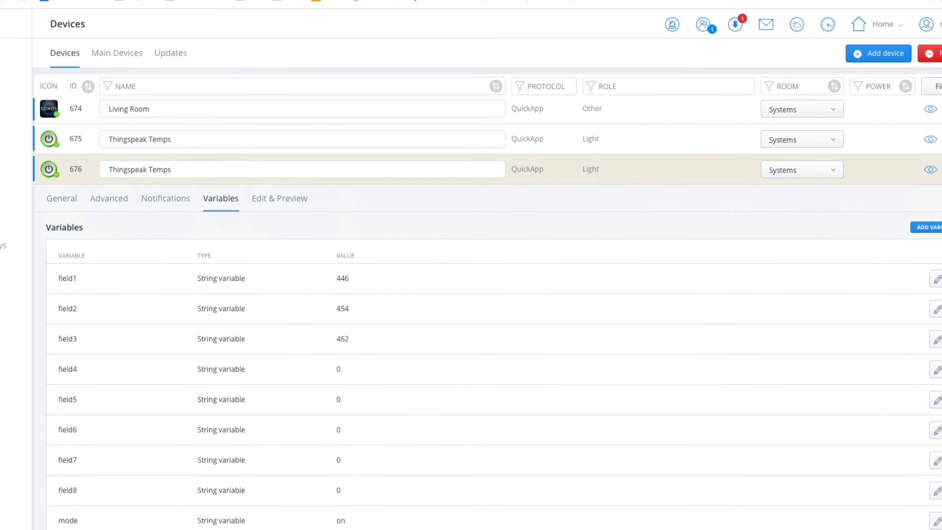
Rename QuickApp 676 to "Thingspeak Power"
click(287, 243)
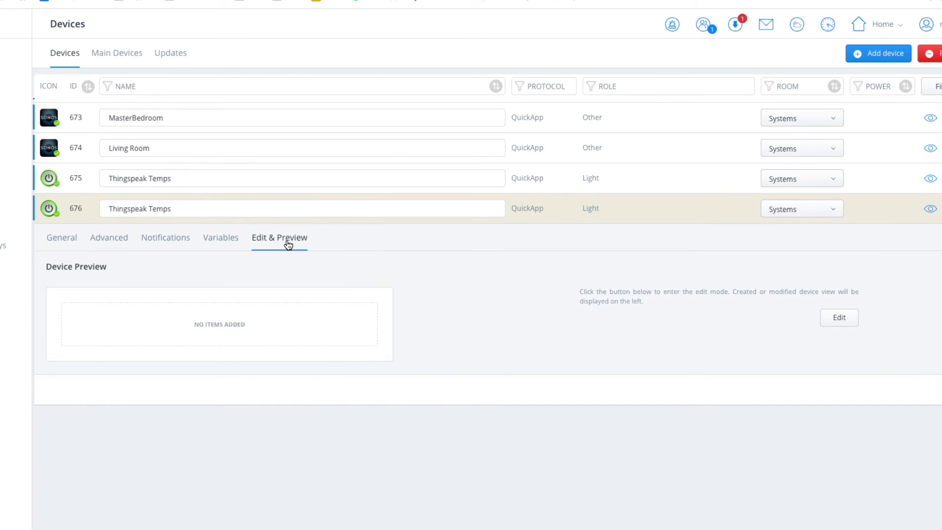
click(51, 239)
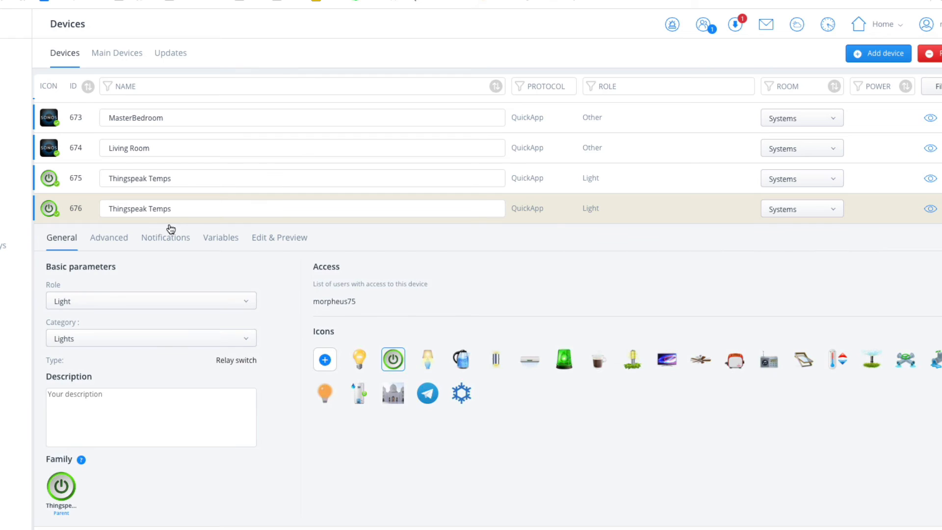
click(182, 210)
key(BackSpace)
key(BackSpace)
key(BackSpace)
key(BackSpace)
key(BackSpace)
text(PO)
key(BackSpace)
text(ower)
click(541, 207)
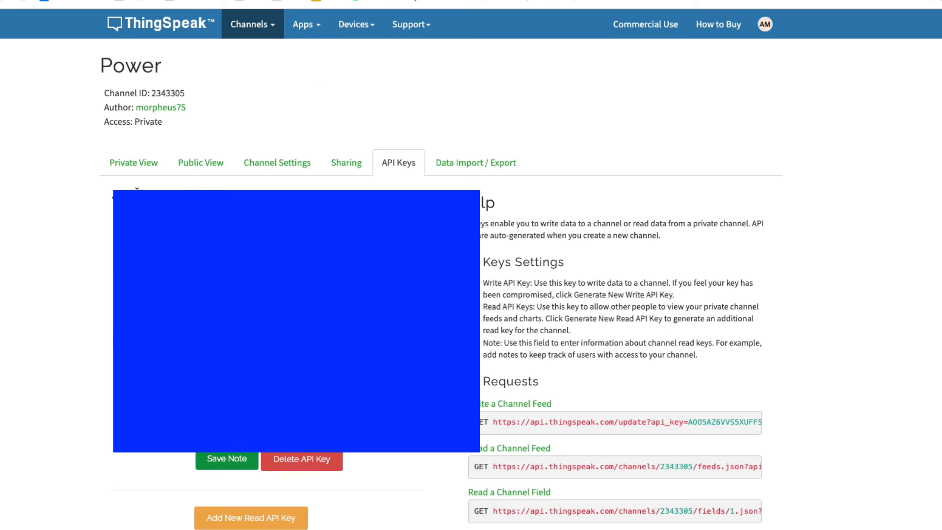
Switch to ThingSpeak, open the Power channel's private view and inspect the data points on the House, Solar and Import Power charts
click(134, 171)
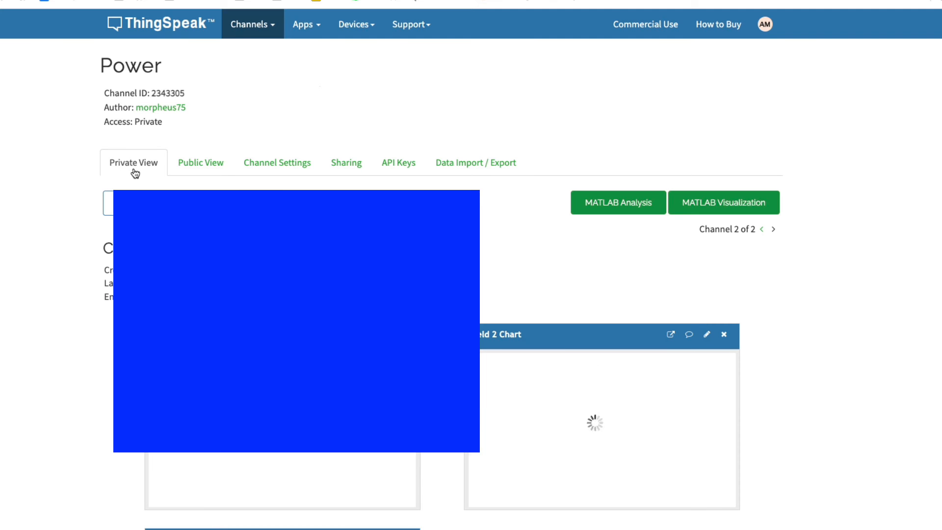
scroll(487, 472, down, 3)
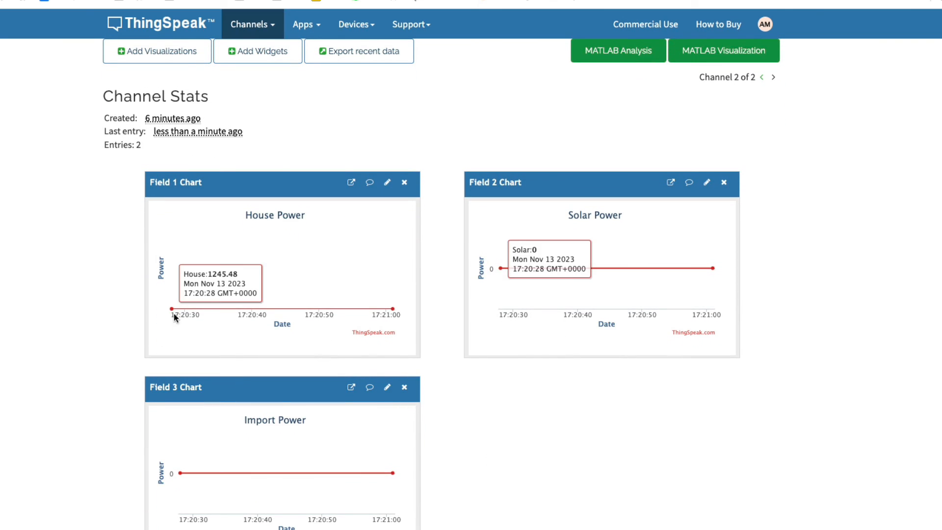
mouse_move(173, 308)
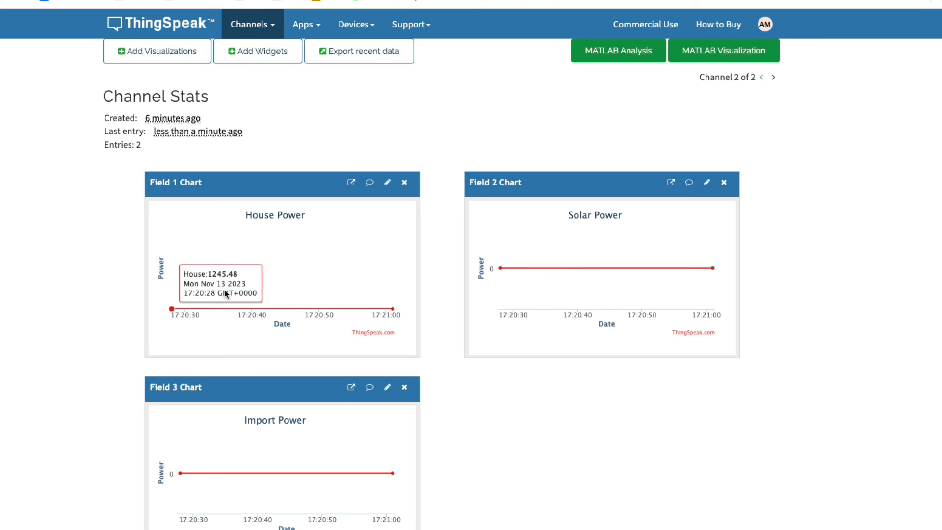
mouse_move(537, 268)
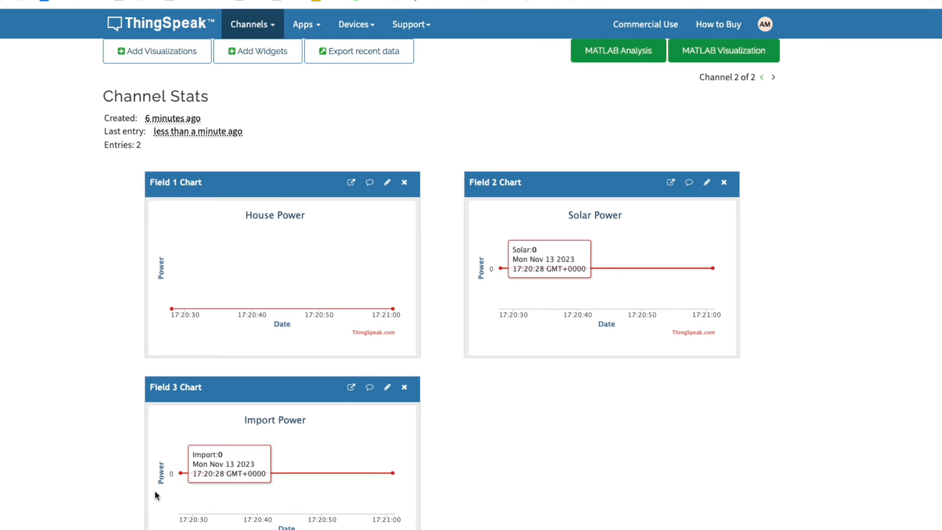
mouse_move(292, 432)
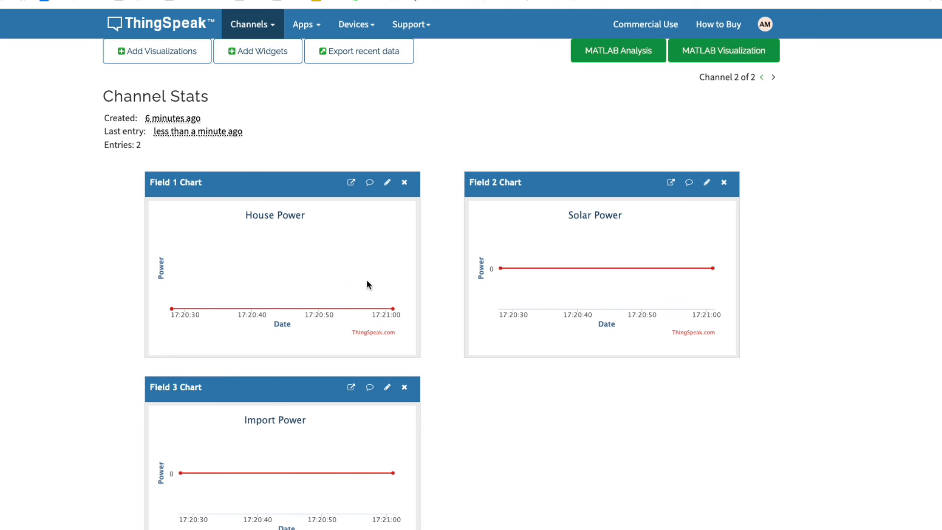
Examine the Power channel's entry count, last entry time and new data points on the House, Solar and Import Power charts
scroll(383, 287, down, 3)
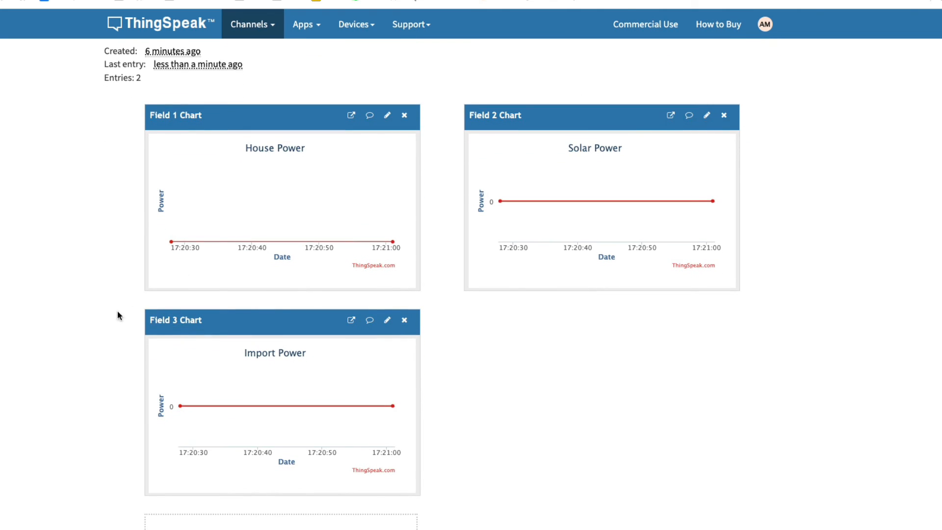
mouse_move(500, 213)
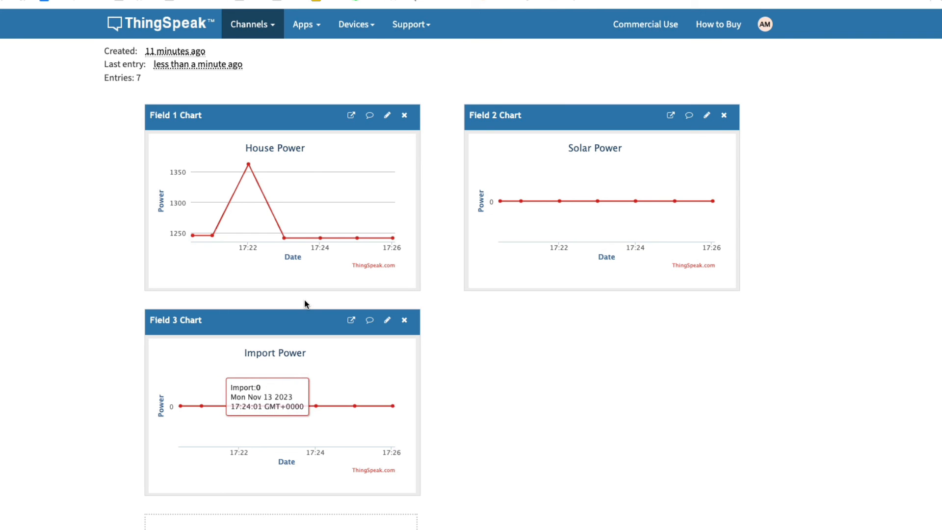
scroll(306, 302, up, 2)
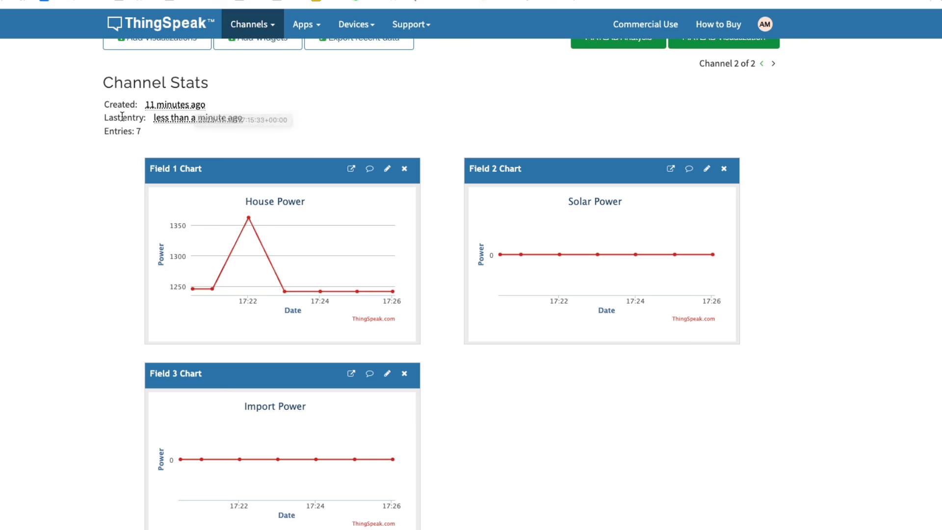
mouse_move(181, 121)
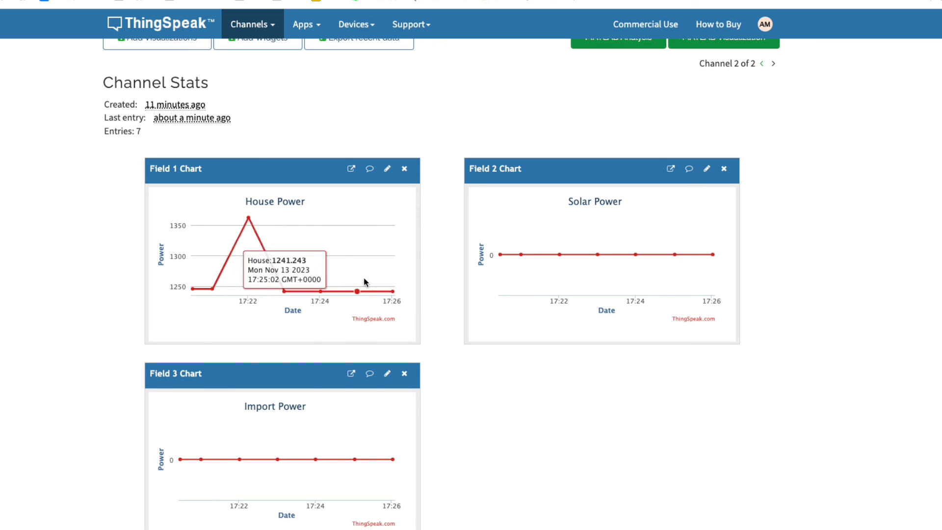
mouse_move(386, 300)
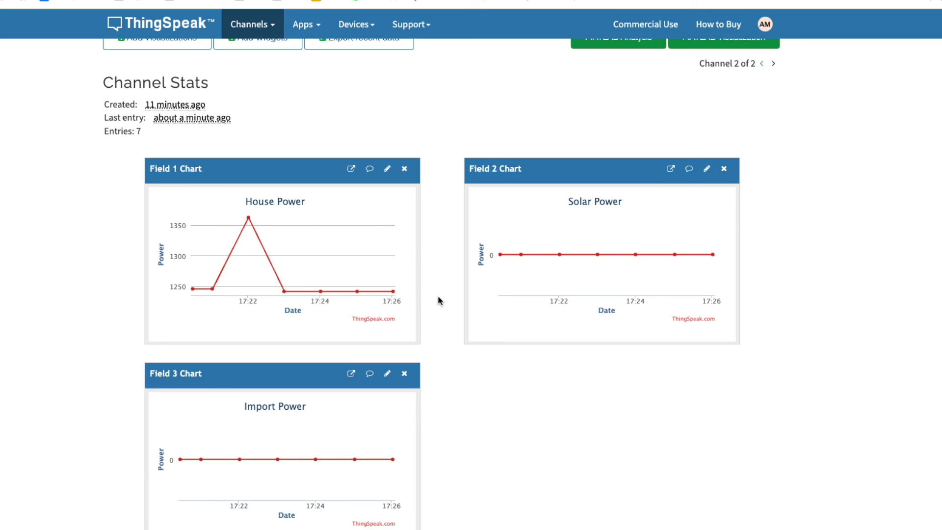
scroll(432, 302, down, 1)
mouse_move(354, 255)
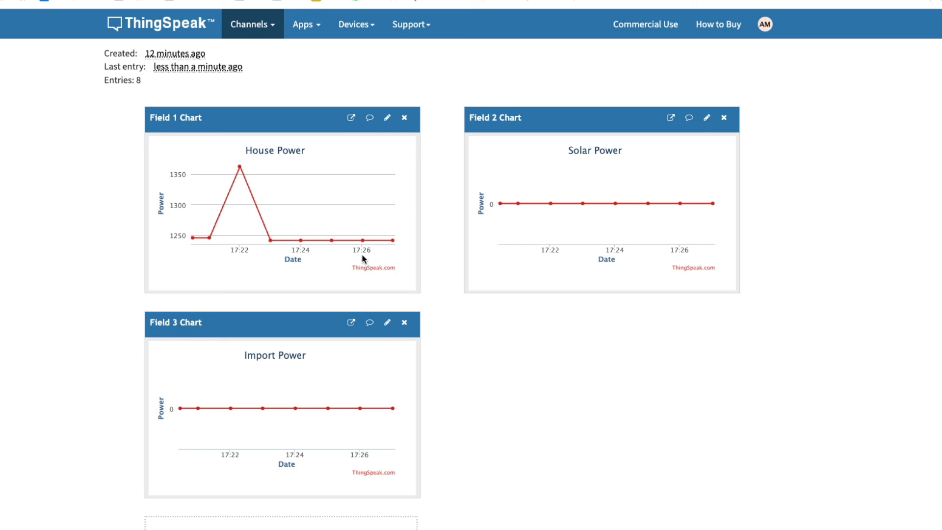
scroll(366, 308, down, 3)
scroll(366, 308, up, 8)
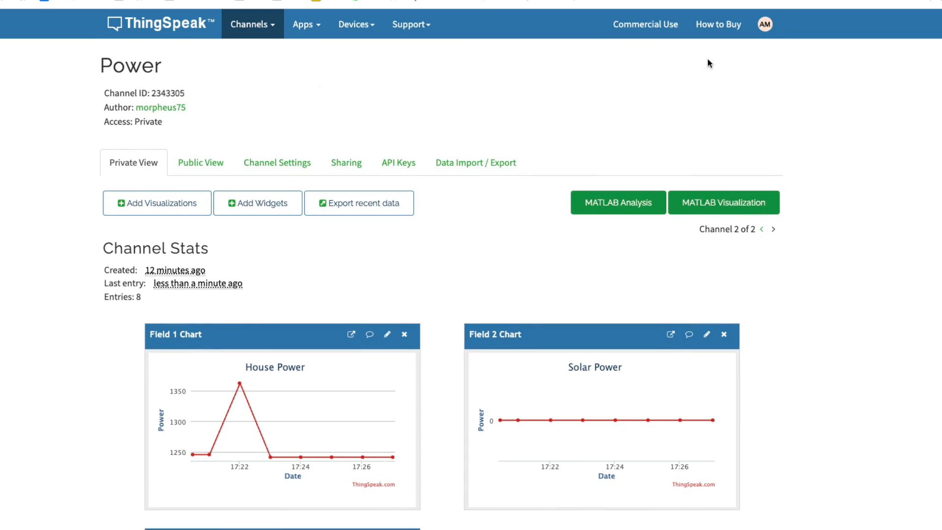
Open the My Account page and review the available and remaining messages and channels, plus the daily usage rate chart
click(764, 25)
click(777, 51)
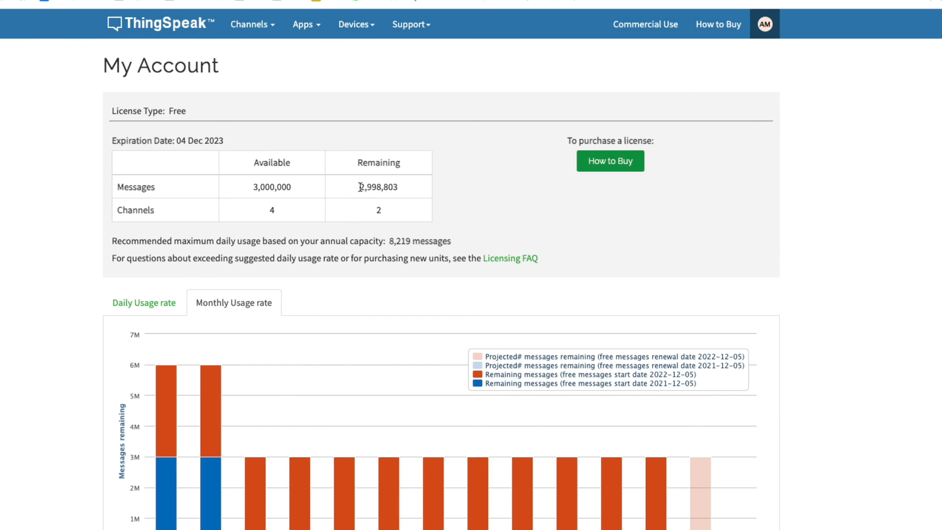
drag(359, 187, 405, 190)
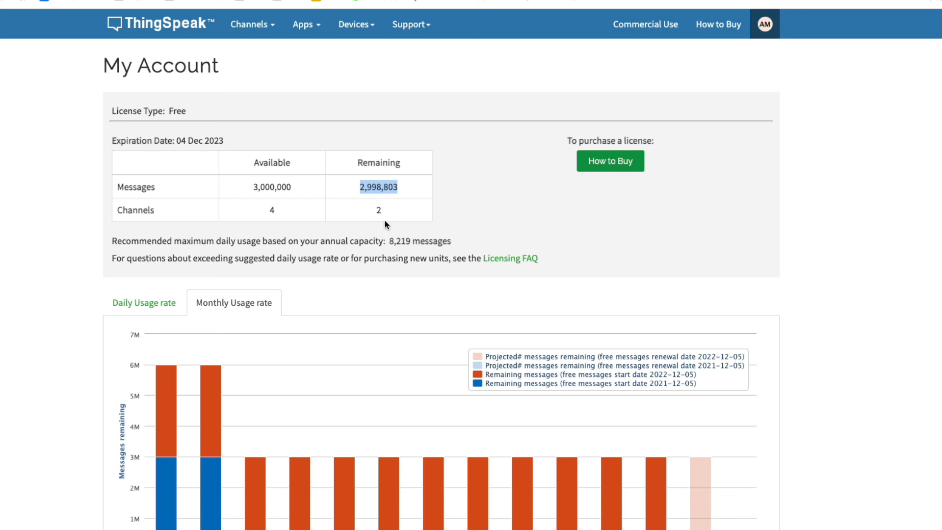
click(462, 213)
scroll(420, 197, down, 1)
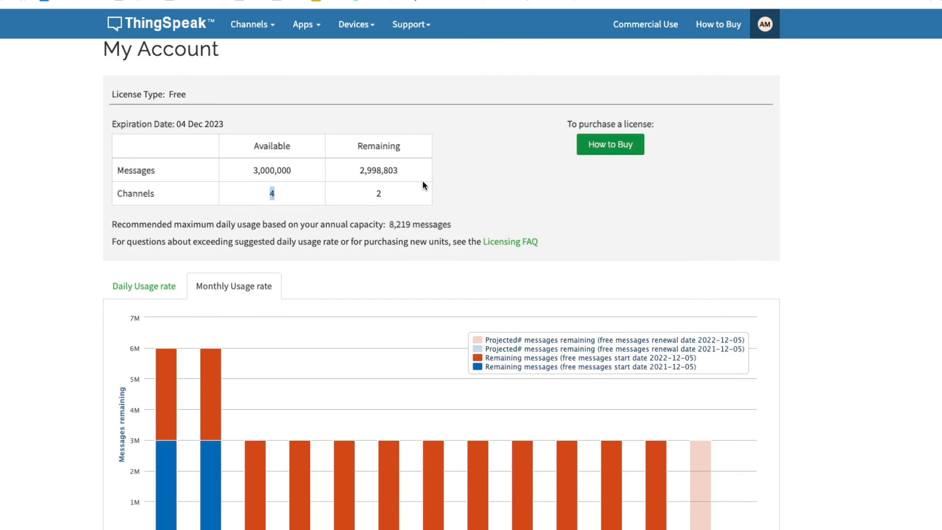
click(430, 184)
scroll(285, 236, down, 1)
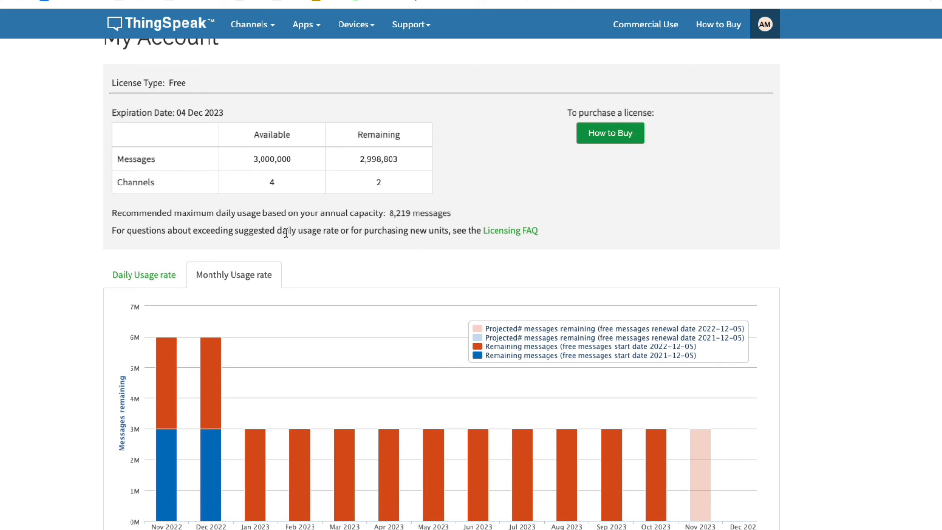
scroll(286, 233, up, 3)
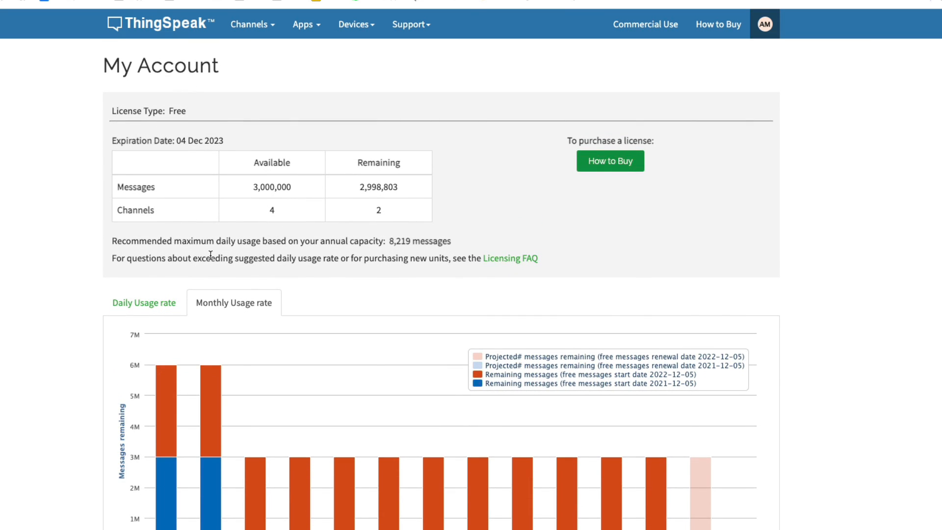
click(164, 304)
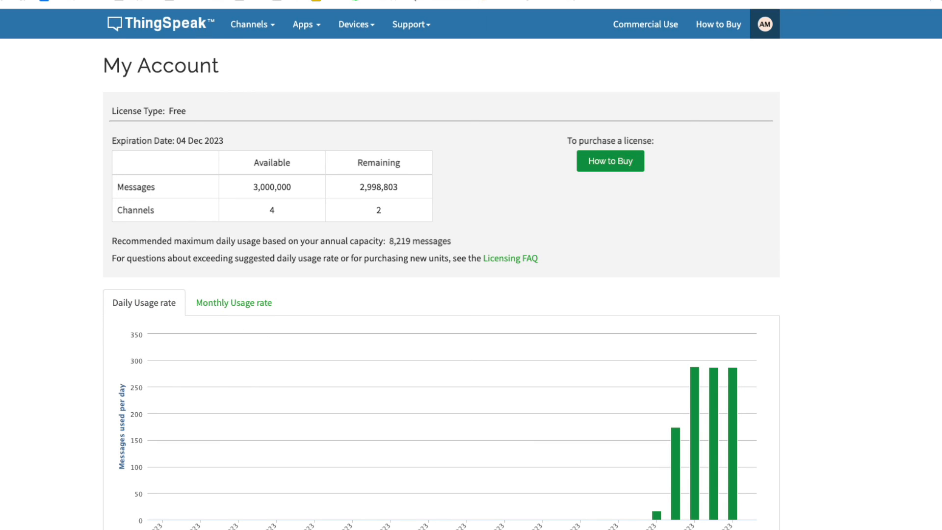
Open the Room Temps channel's private view and inspect the data points on the Masterbed Temp chart and the other room temperature charts
click(248, 24)
click(249, 53)
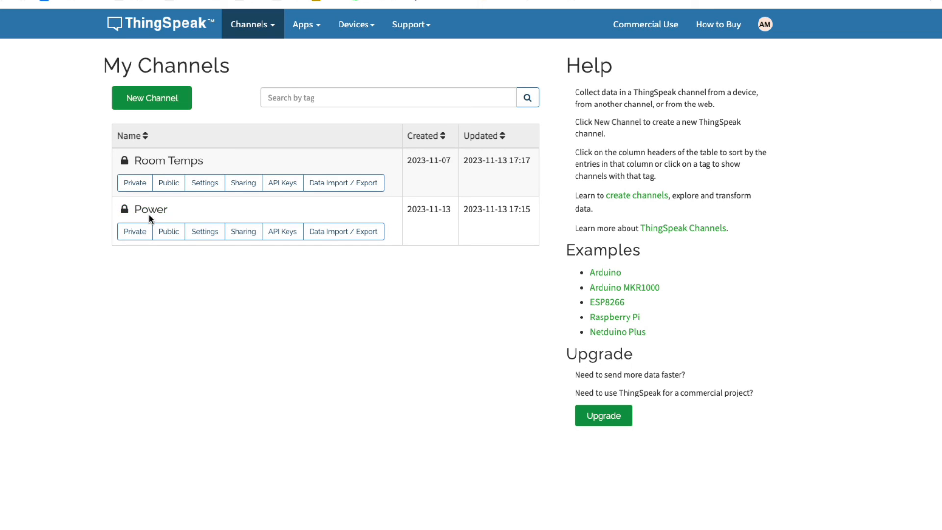
click(138, 183)
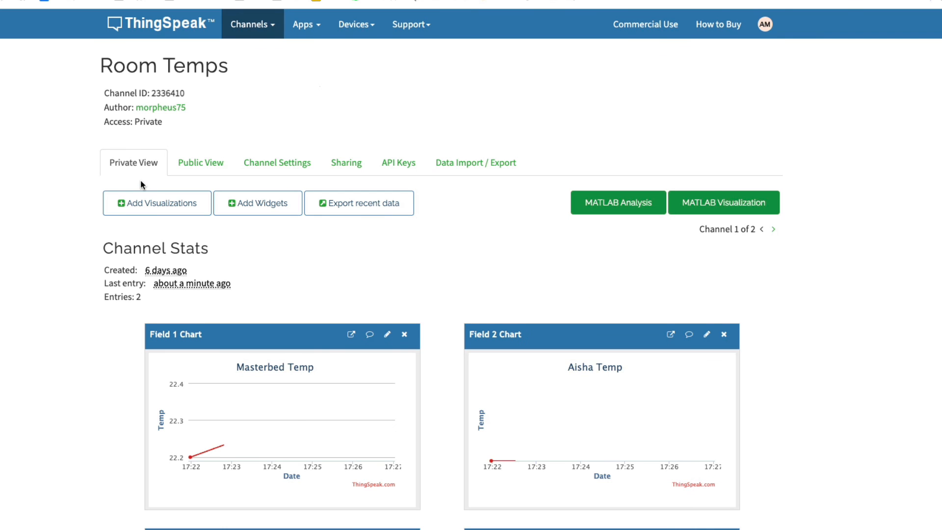
scroll(142, 184, down, 4)
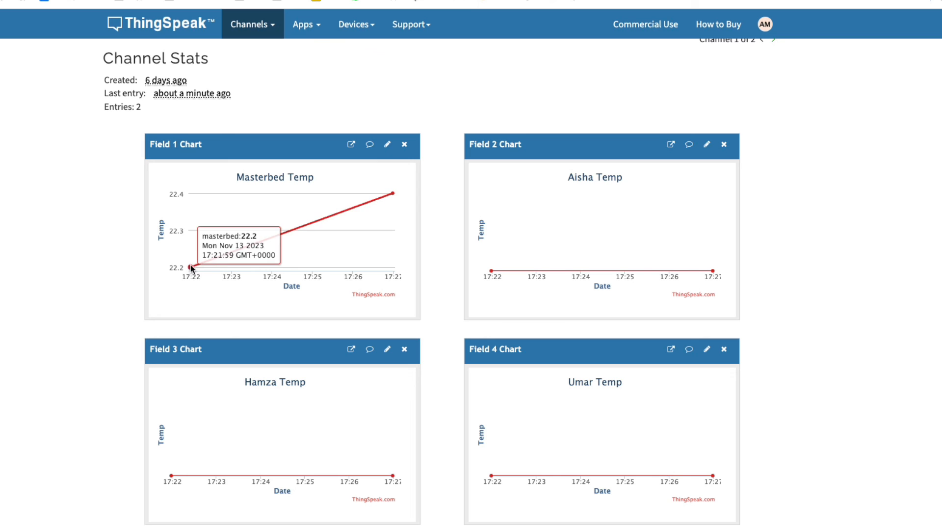
mouse_move(403, 208)
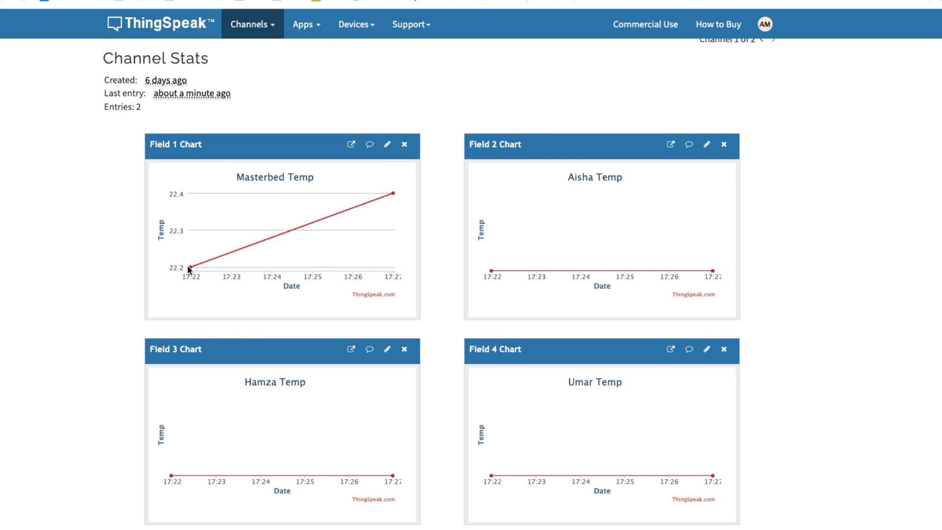
mouse_move(191, 266)
scroll(326, 271, down, 6)
scroll(324, 269, down, 2)
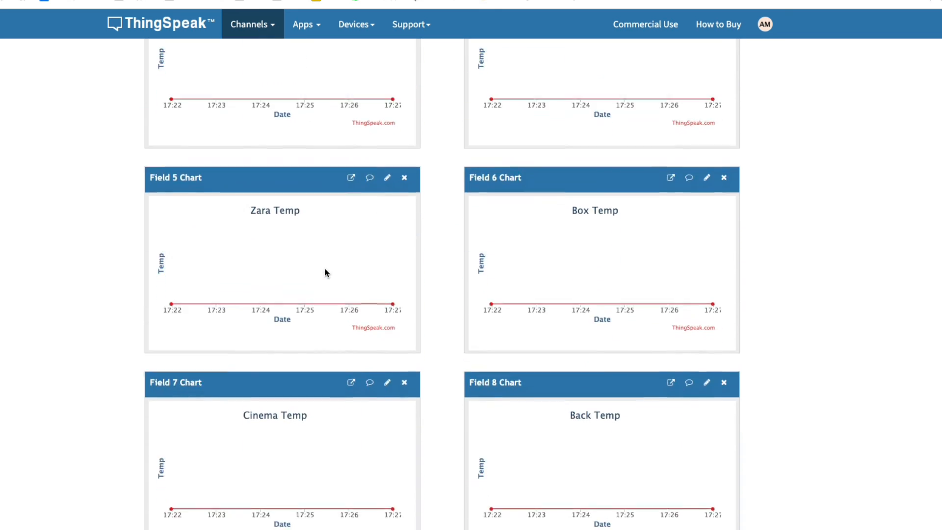
scroll(324, 270, up, 8)
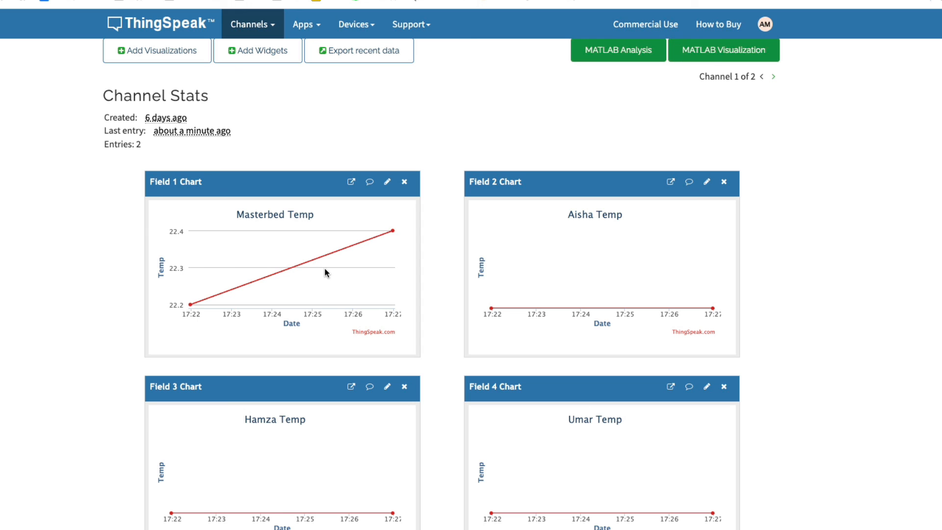
scroll(324, 270, up, 2)
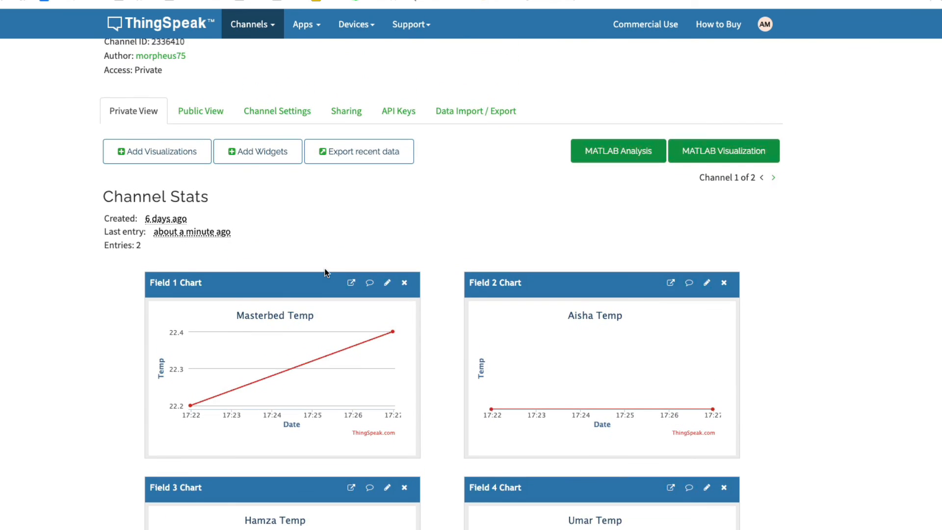
scroll(325, 273, up, 1)
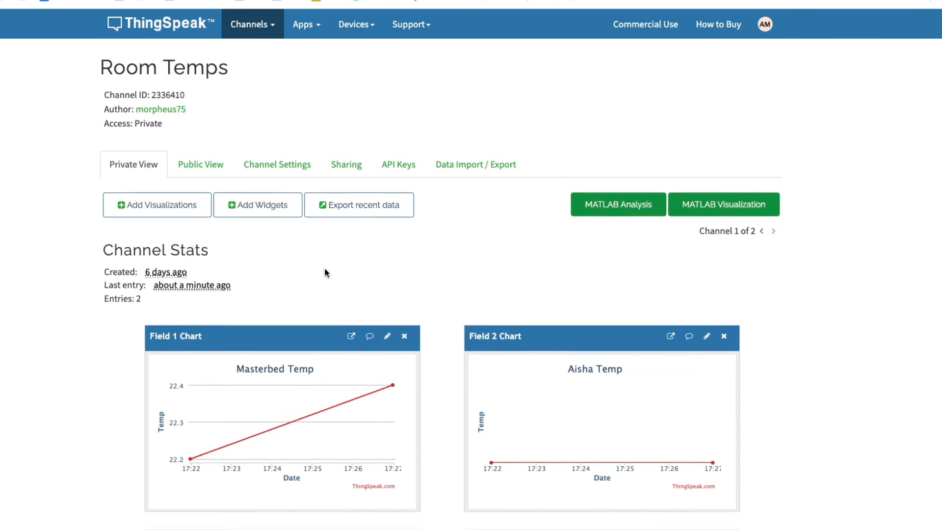